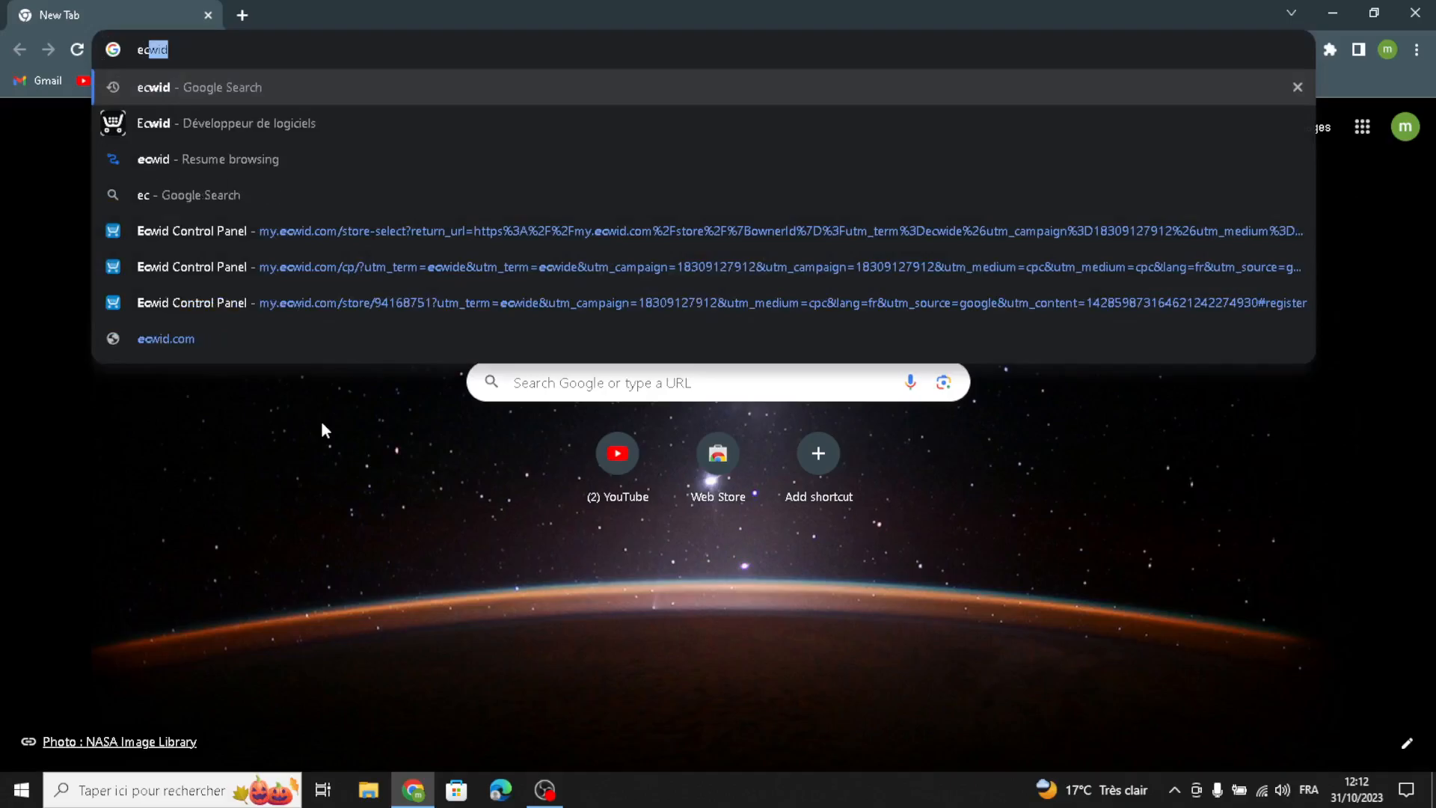
Step: Open the Ecwid website from a web search and translate its French homepage to English
{"action": "left_click", "coordinate": [280, 326]}
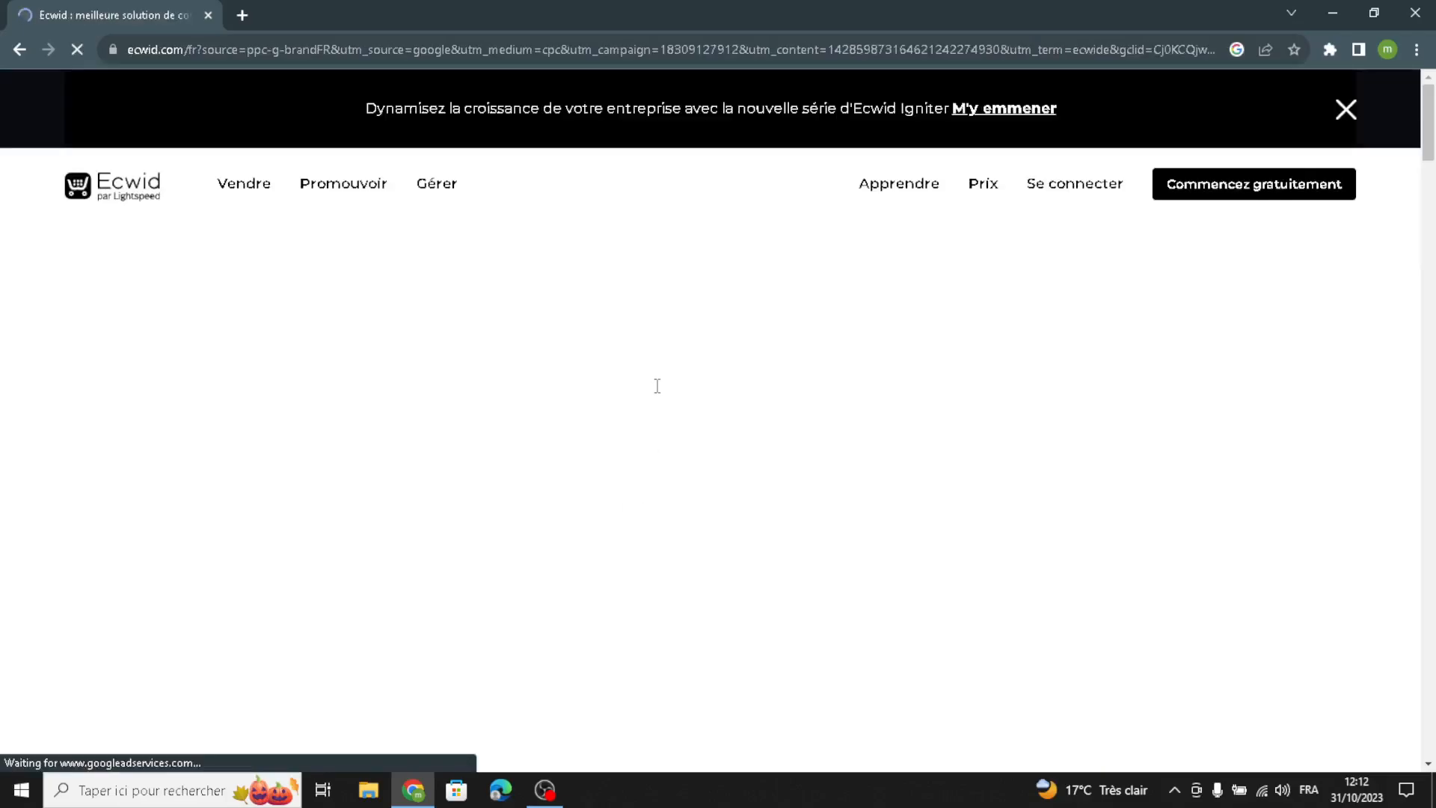
{"action": "right_click", "coordinate": [715, 367]}
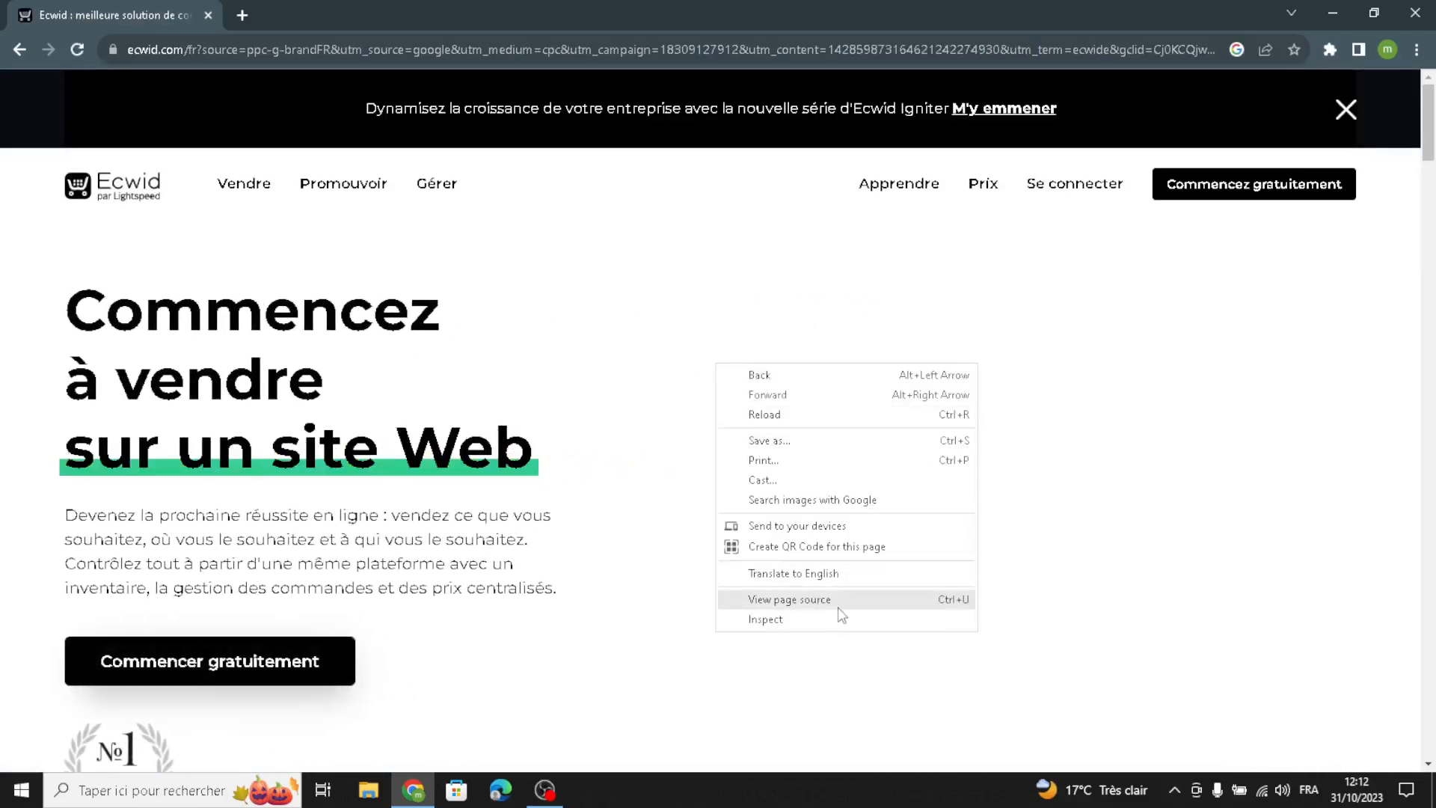
{"action": "left_click", "coordinate": [767, 580]}
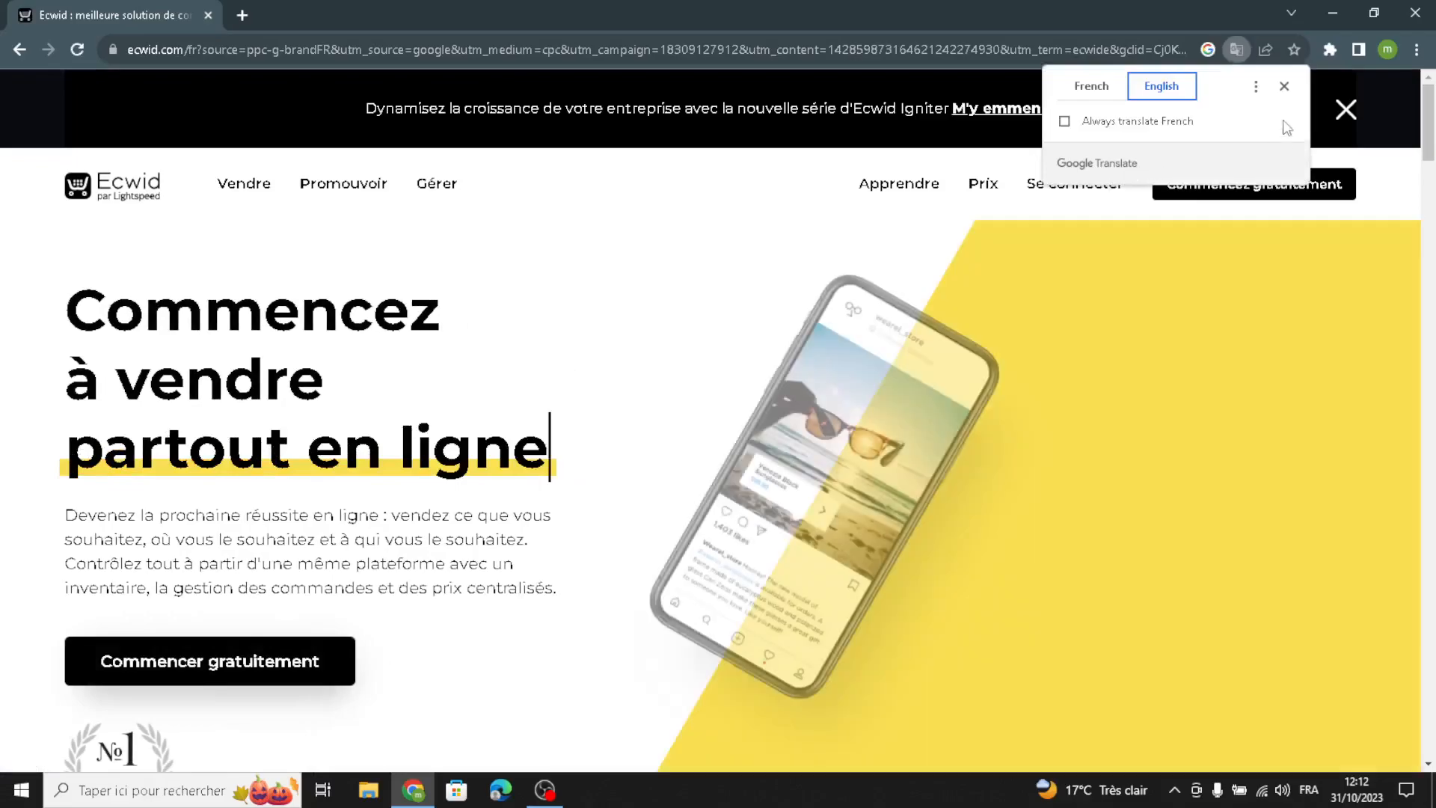
{"action": "left_click", "coordinate": [1281, 93]}
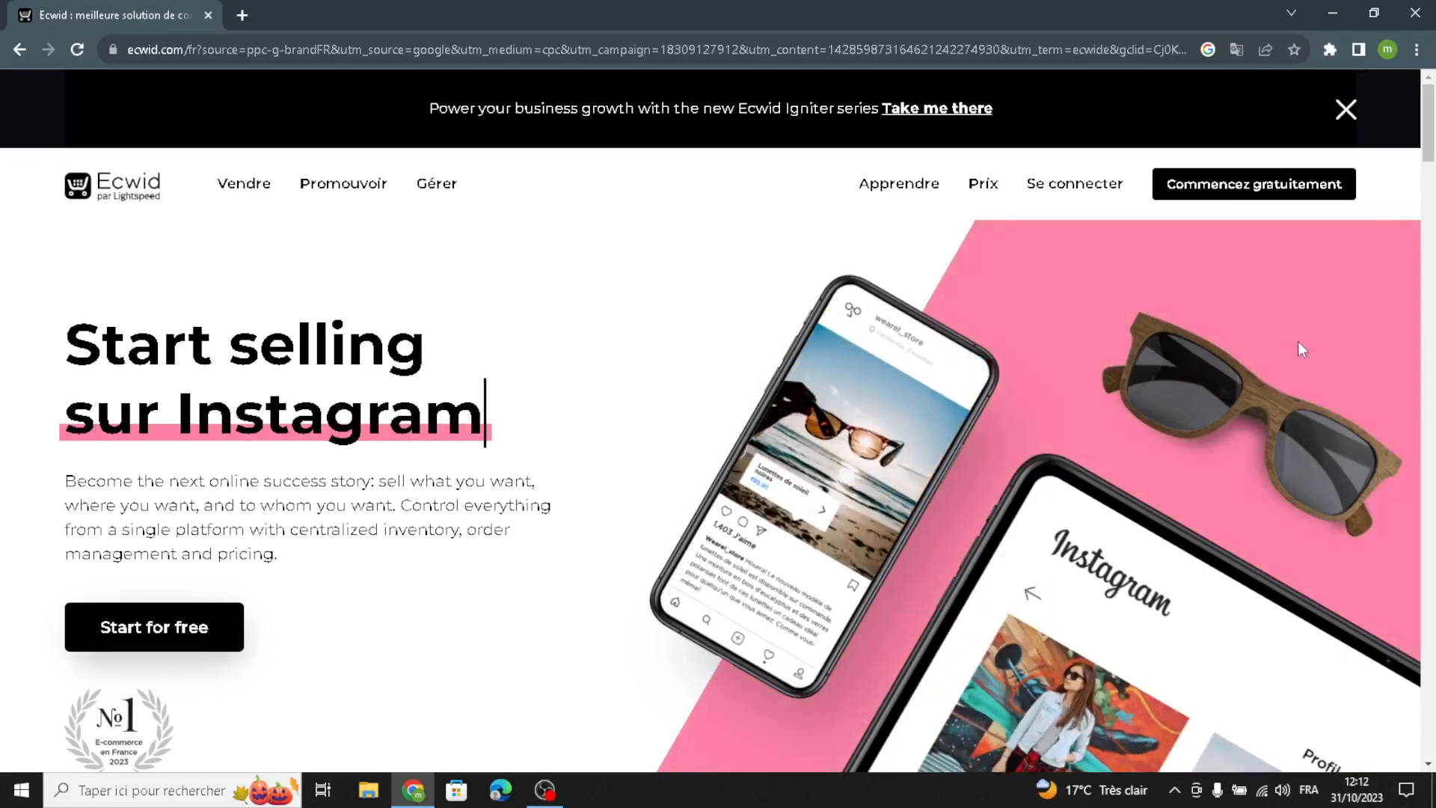
Step: Enter the Ecwid store control panel from the homepage's free start option and translate it to English
{"action": "left_click", "coordinate": [1253, 183]}
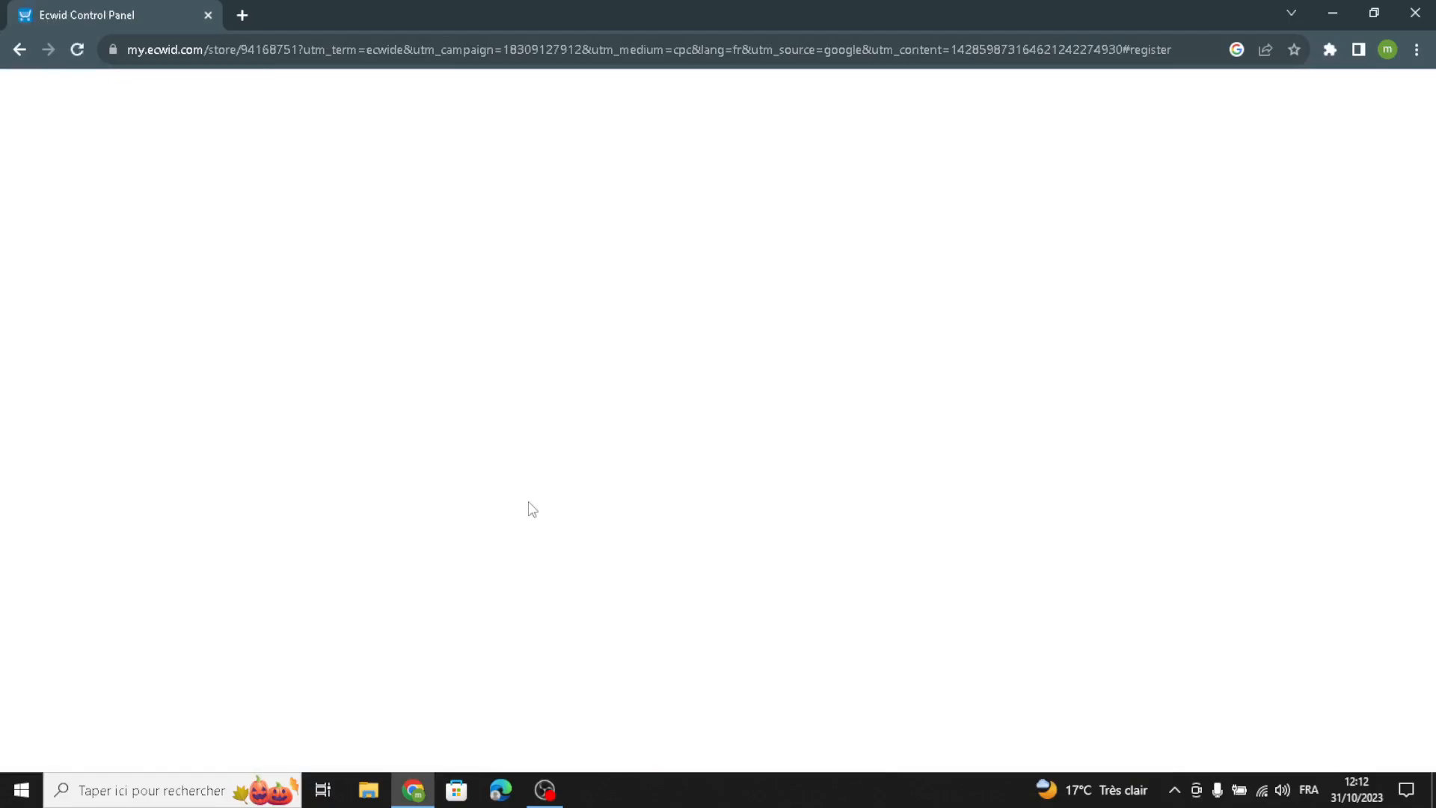
{"action": "right_click", "coordinate": [435, 288]}
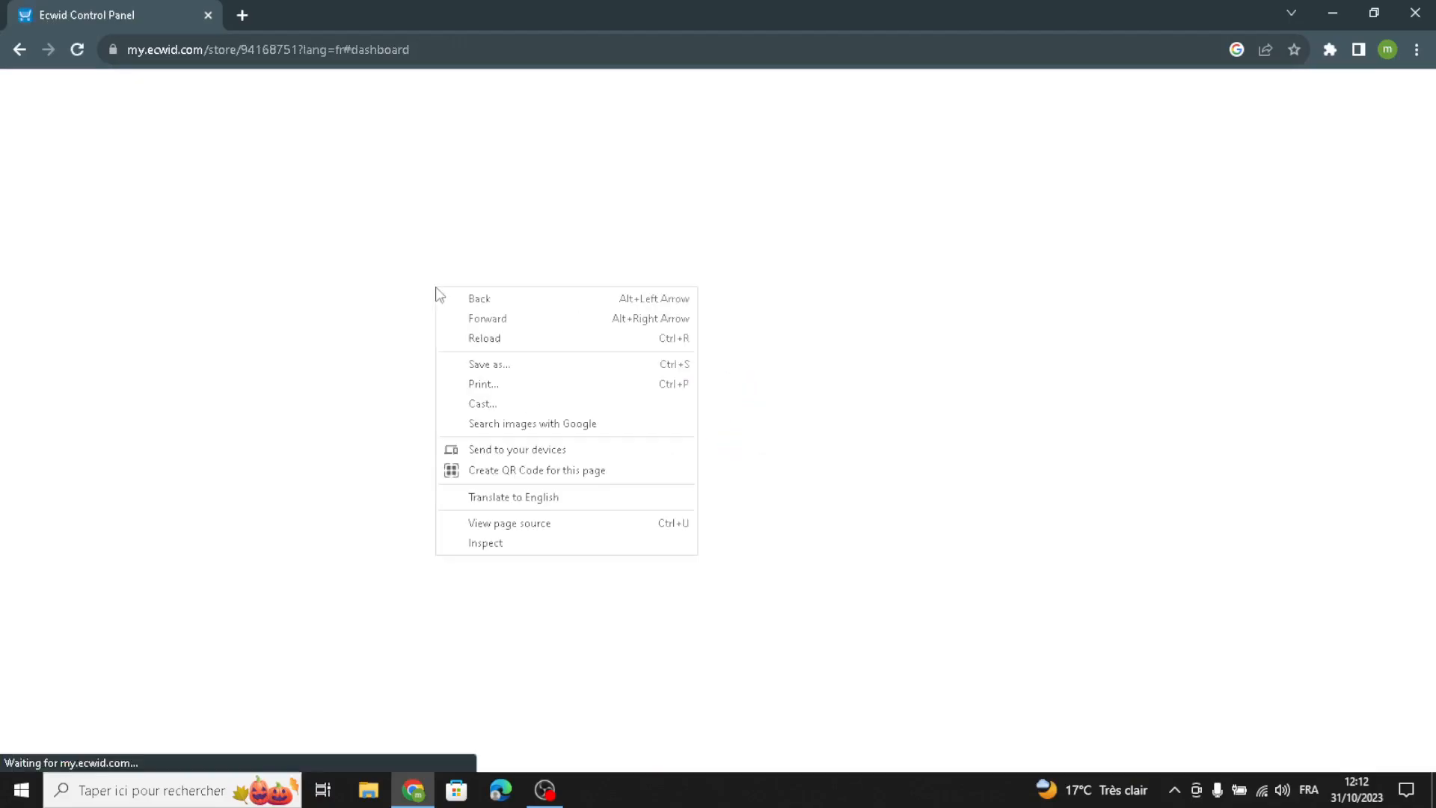
{"action": "left_click", "coordinate": [499, 496]}
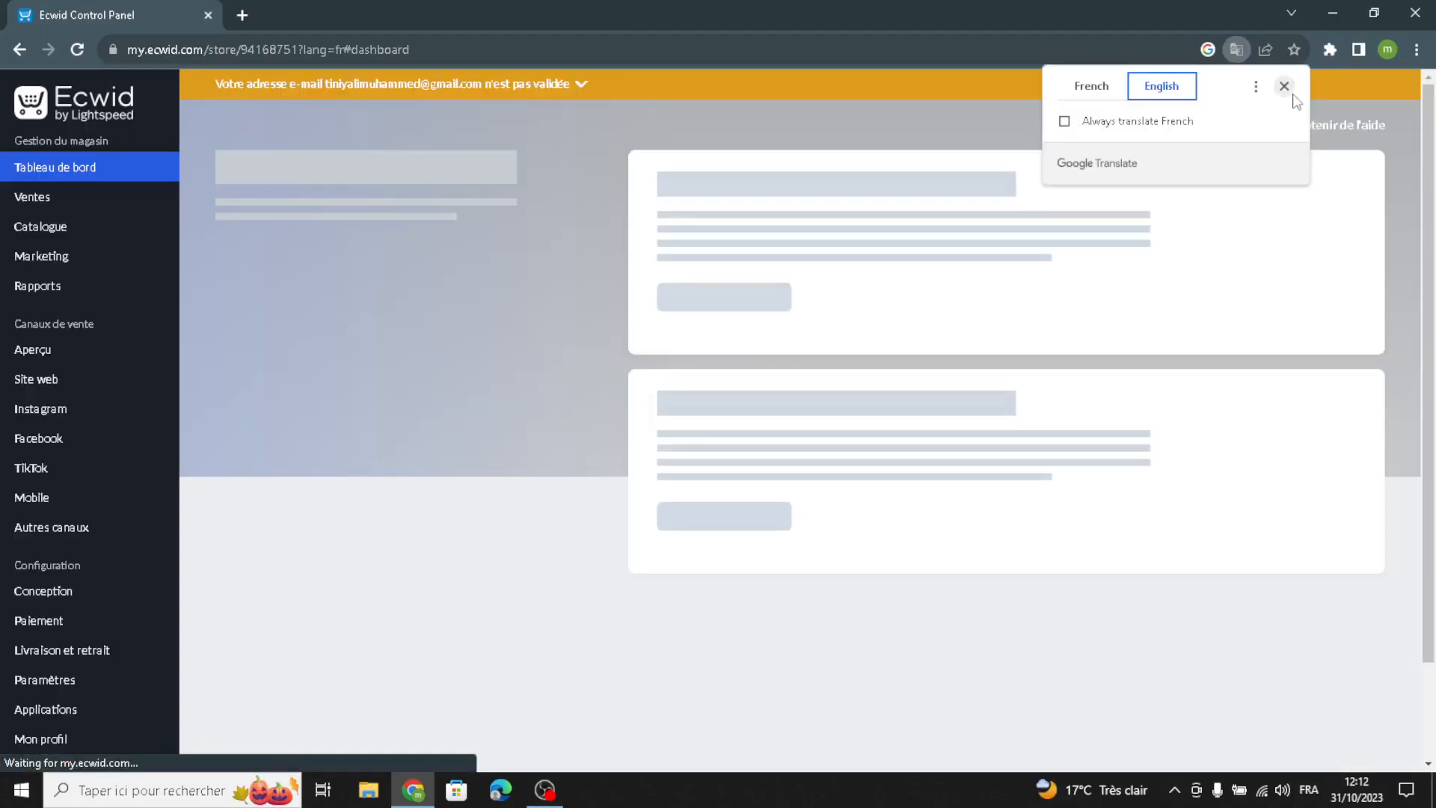
{"action": "left_click", "coordinate": [1284, 86]}
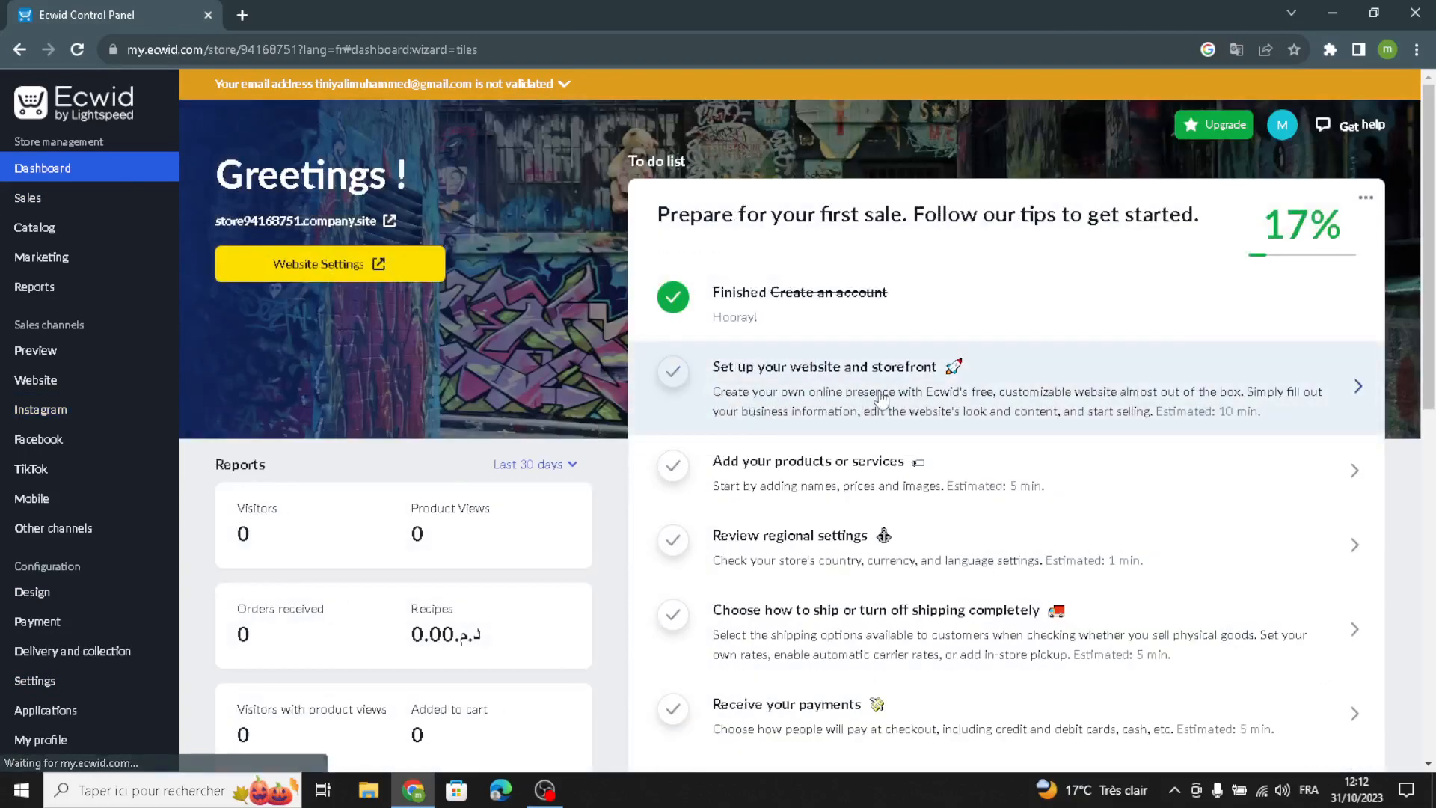
Step: Open the website editor from the website and storefront setup task, and bring up the site templates
{"action": "left_click", "coordinate": [801, 388]}
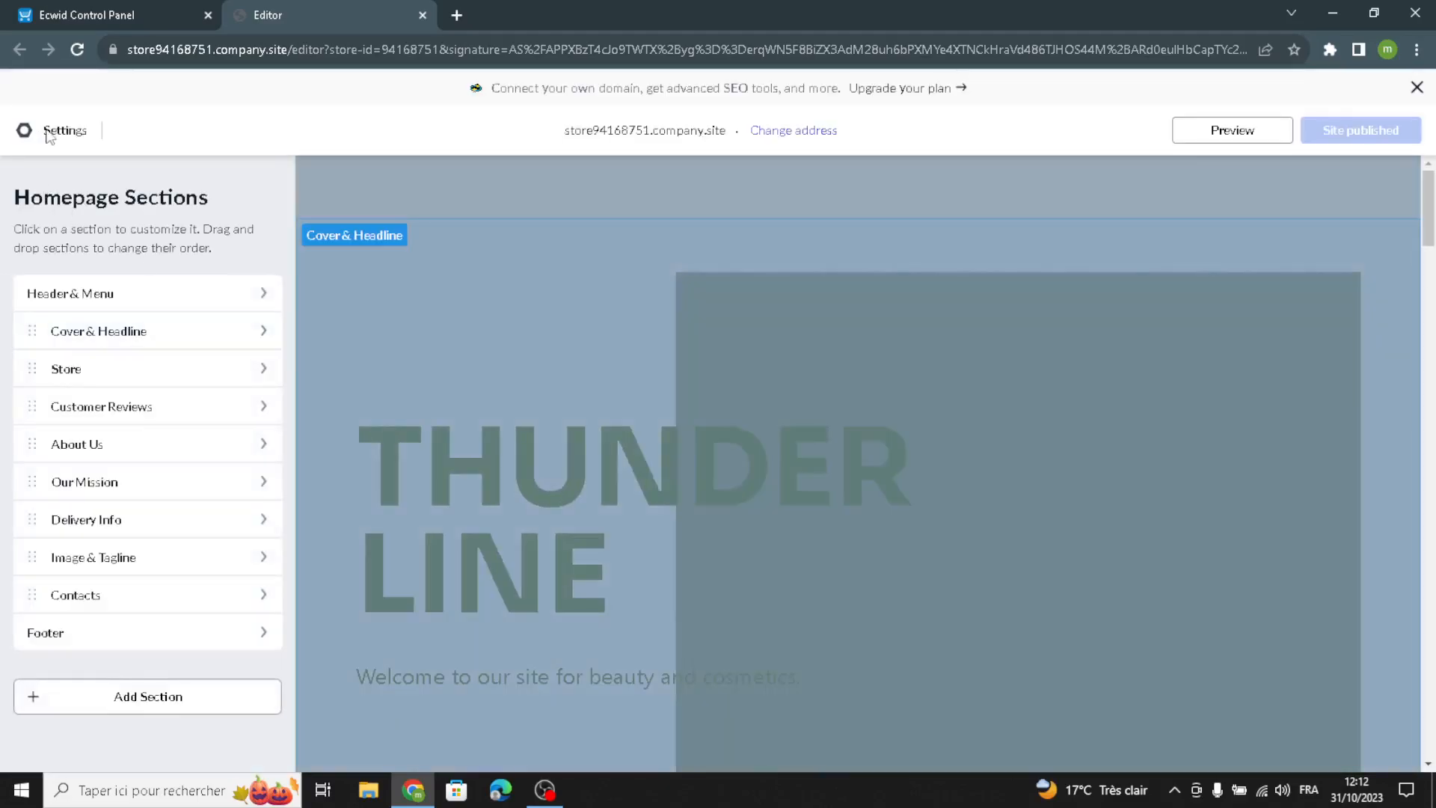
{"action": "left_click", "coordinate": [50, 133]}
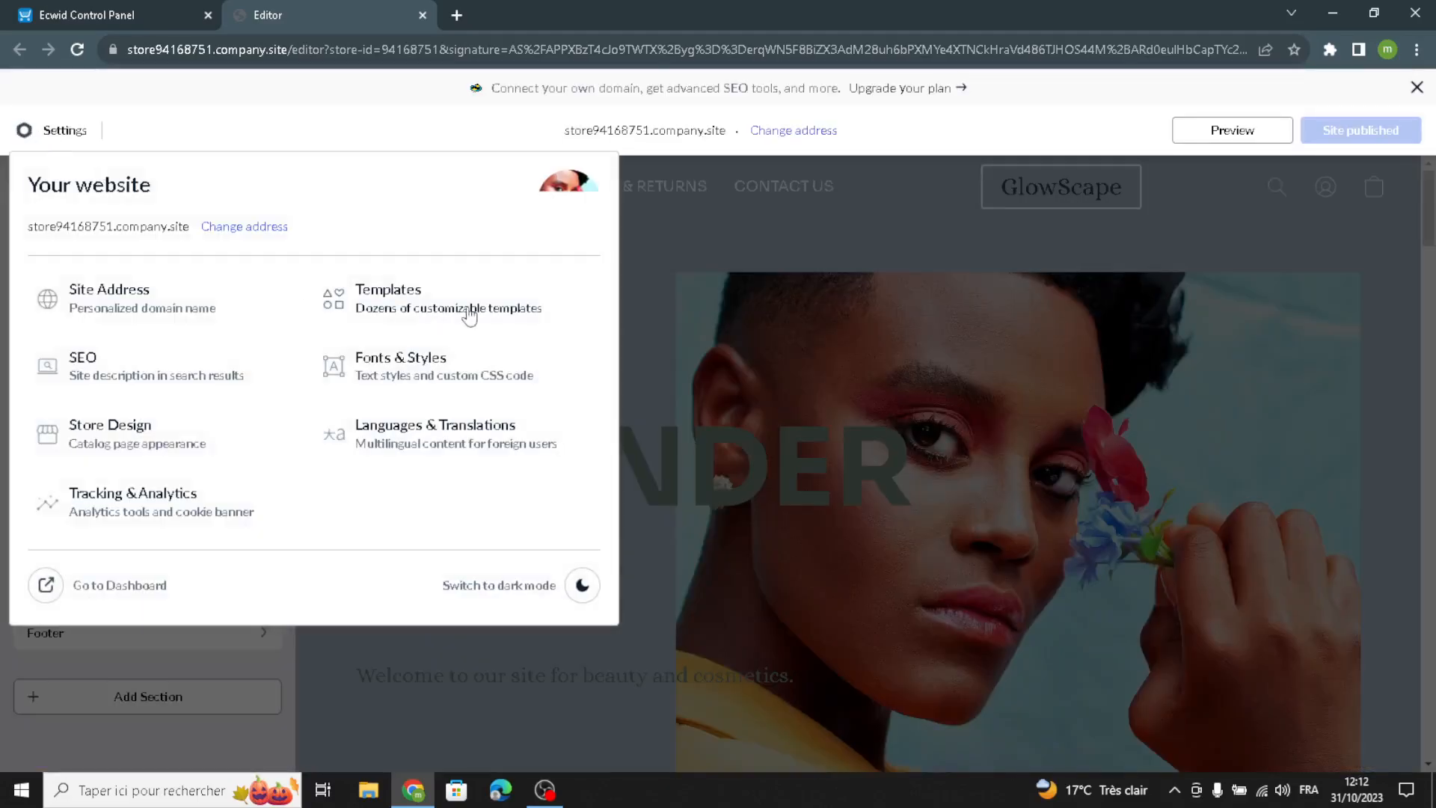
{"action": "left_click", "coordinate": [448, 307]}
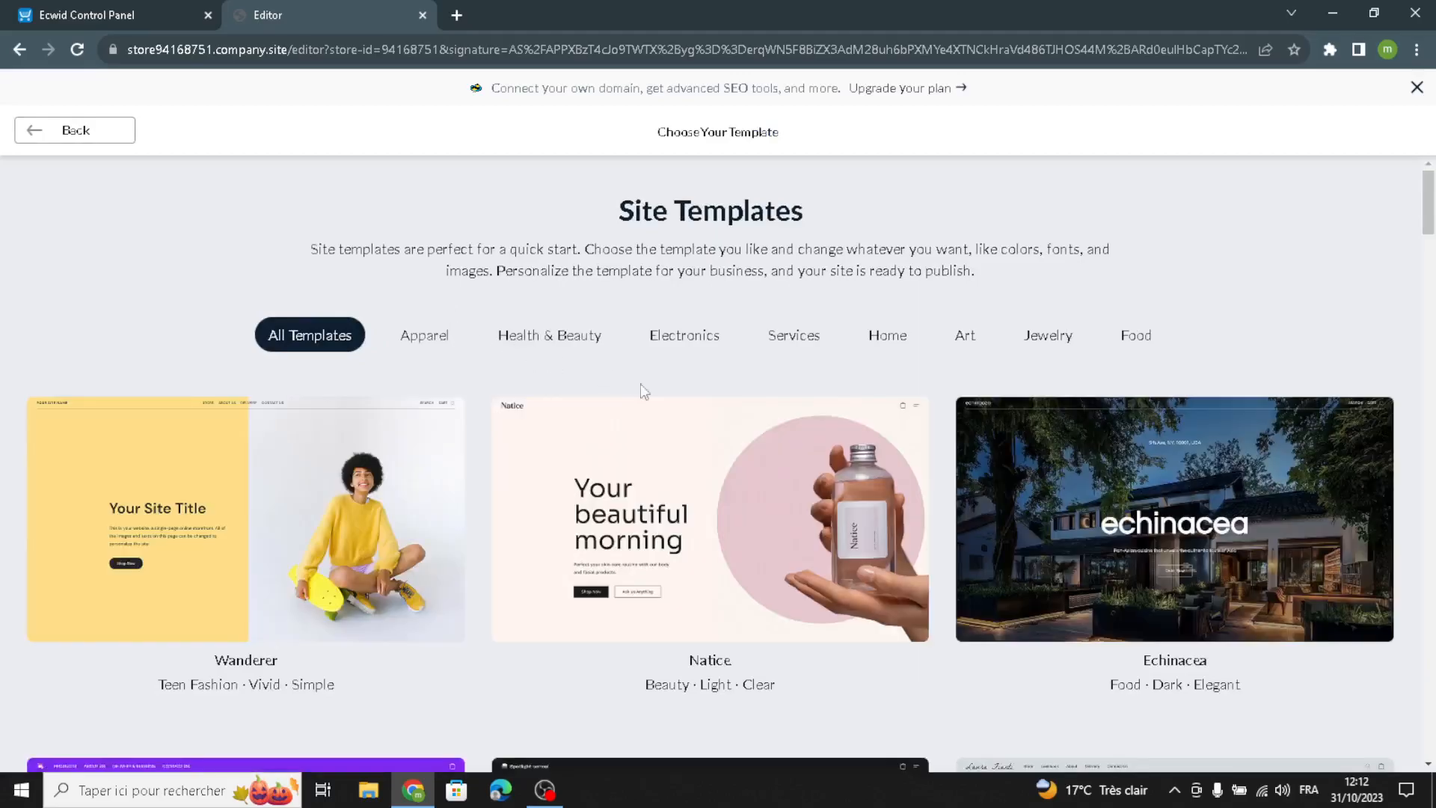
Step: Browse the Home category of site templates and apply the L'Ambra Design template to the site
{"action": "left_click", "coordinate": [891, 337]}
{"action": "scroll", "coordinate": [580, 423], "scroll_direction": "down", "scroll_amount": 2}
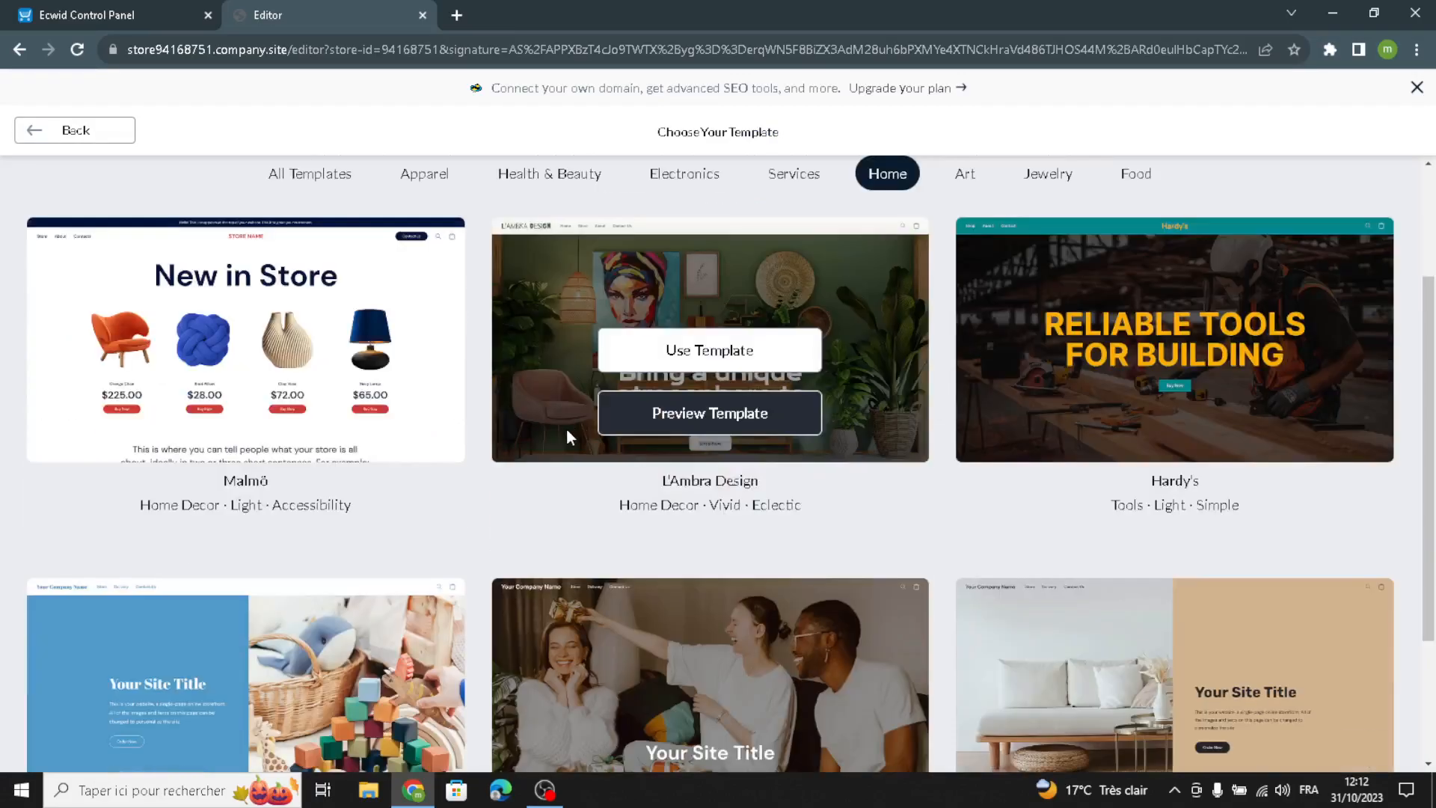
{"action": "scroll", "coordinate": [567, 427], "scroll_direction": "up", "scroll_amount": 2}
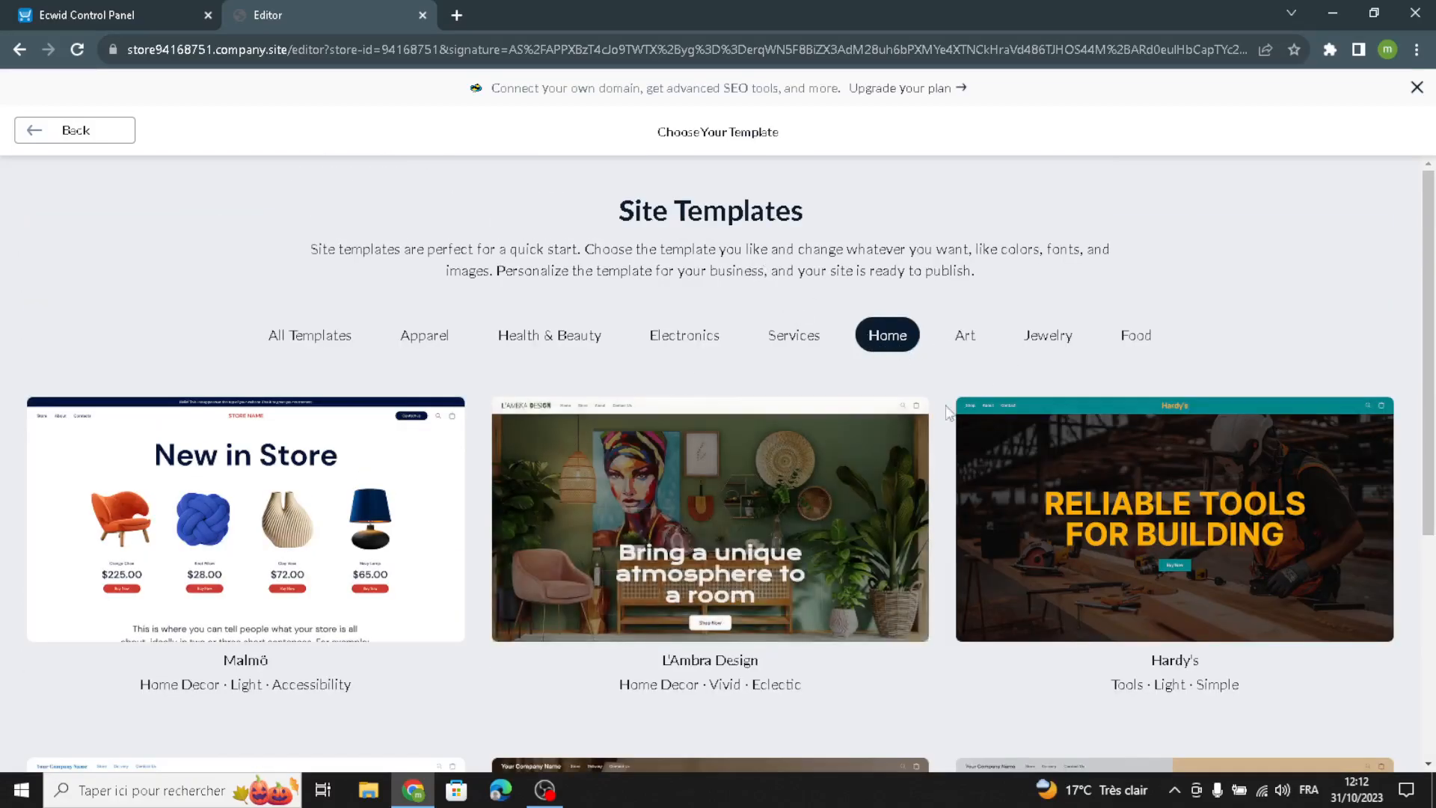
{"action": "scroll", "coordinate": [907, 487], "scroll_direction": "down", "scroll_amount": 5}
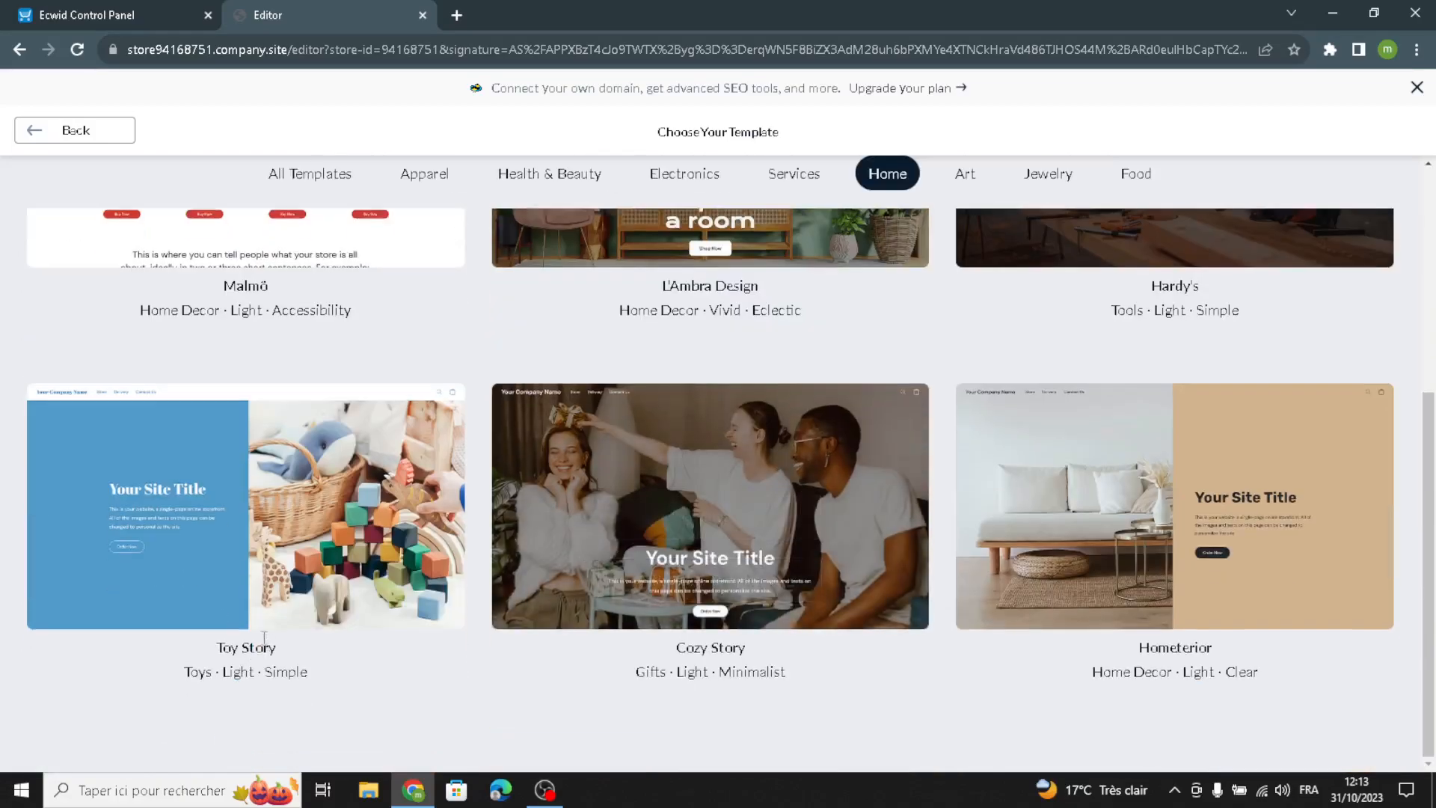
{"action": "scroll", "coordinate": [265, 639], "scroll_direction": "up", "scroll_amount": 4}
{"action": "scroll", "coordinate": [255, 650], "scroll_direction": "down", "scroll_amount": 4}
{"action": "scroll", "coordinate": [95, 636], "scroll_direction": "up", "scroll_amount": 3}
{"action": "scroll", "coordinate": [112, 636], "scroll_direction": "down", "scroll_amount": 3}
{"action": "scroll", "coordinate": [463, 637], "scroll_direction": "up", "scroll_amount": 5}
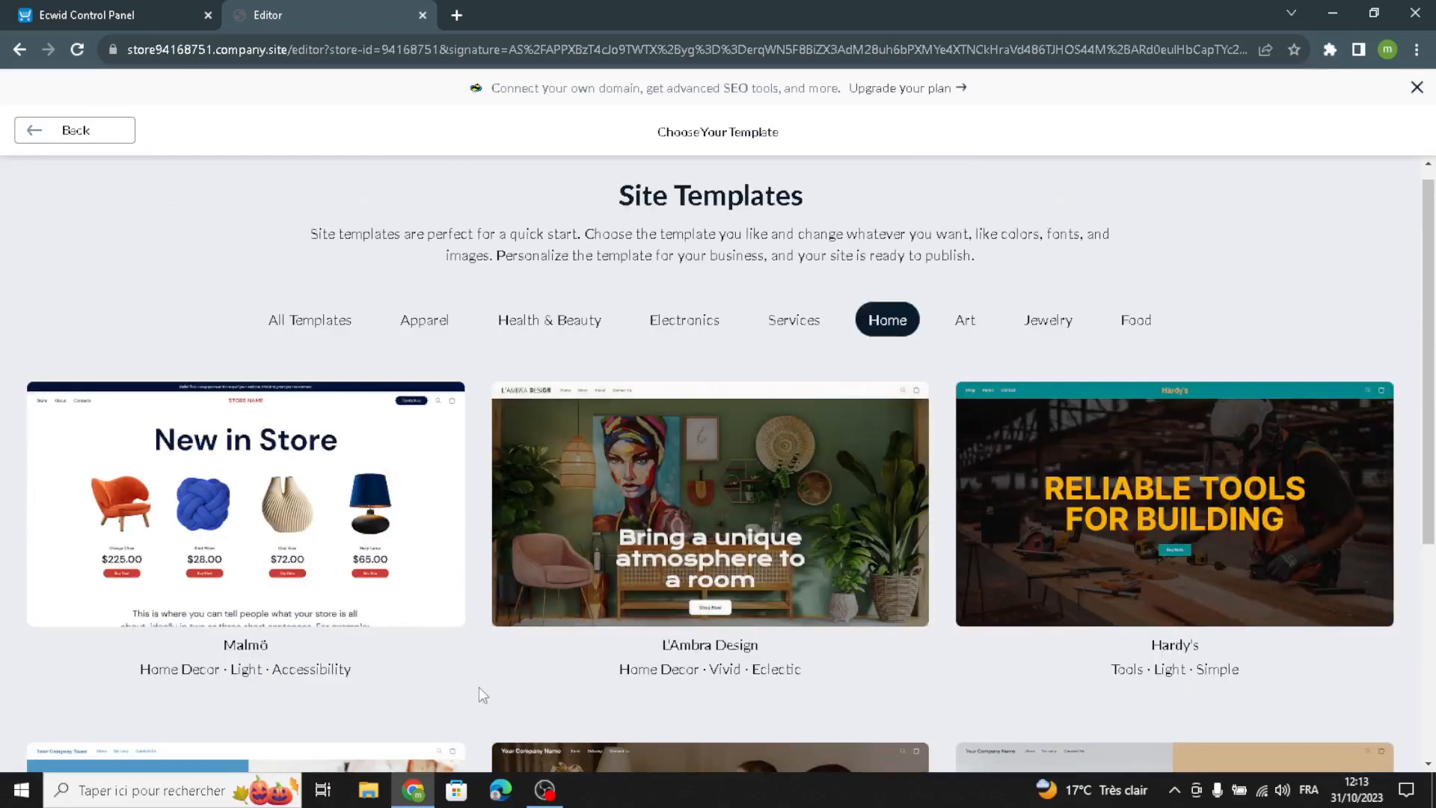
{"action": "scroll", "coordinate": [358, 591], "scroll_direction": "down", "scroll_amount": 1}
{"action": "scroll", "coordinate": [523, 576], "scroll_direction": "up", "scroll_amount": 2}
{"action": "mouse_move", "coordinate": [684, 545]}
{"action": "scroll", "coordinate": [755, 561], "scroll_direction": "down", "scroll_amount": 5}
{"action": "scroll", "coordinate": [785, 538], "scroll_direction": "up", "scroll_amount": 4}
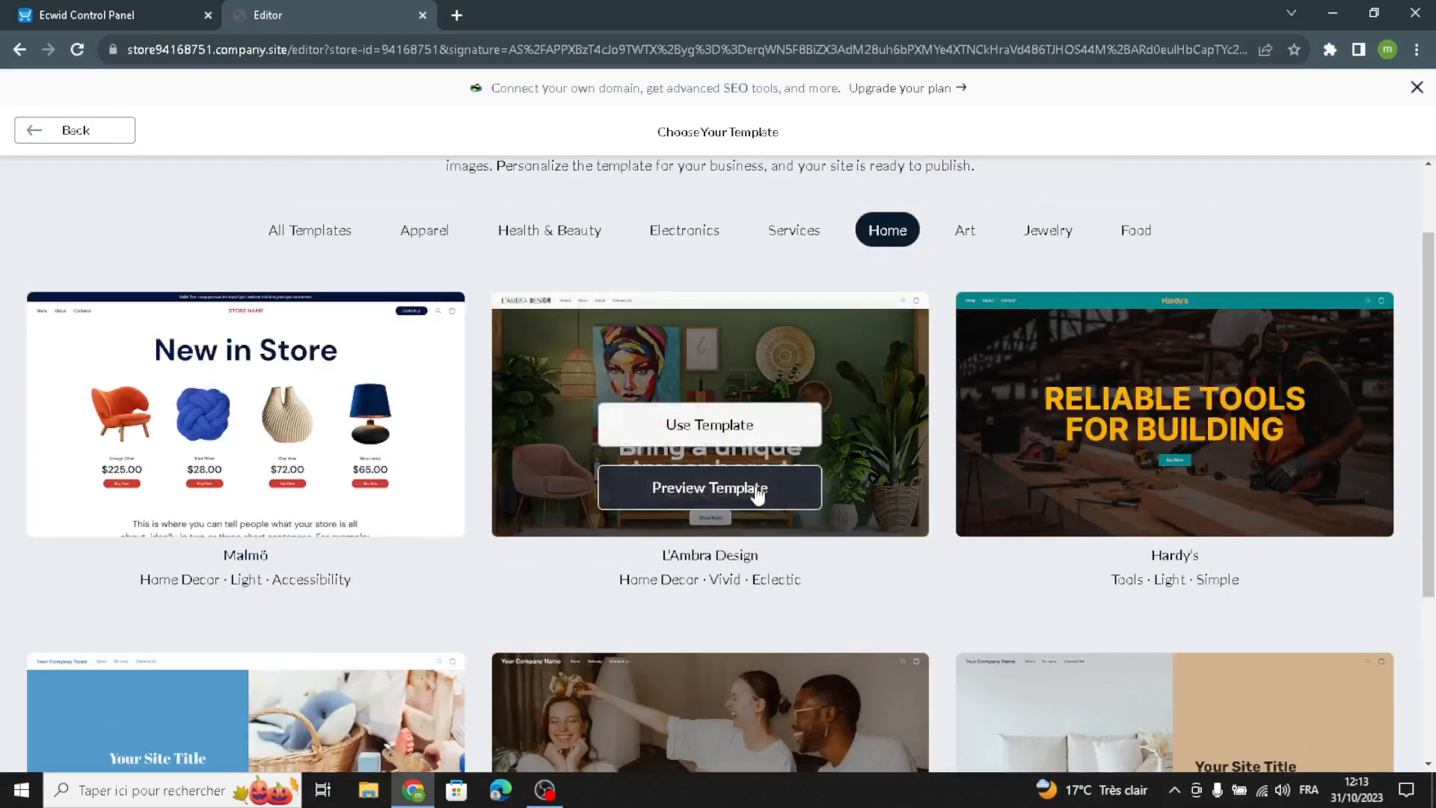
{"action": "left_click", "coordinate": [670, 439]}
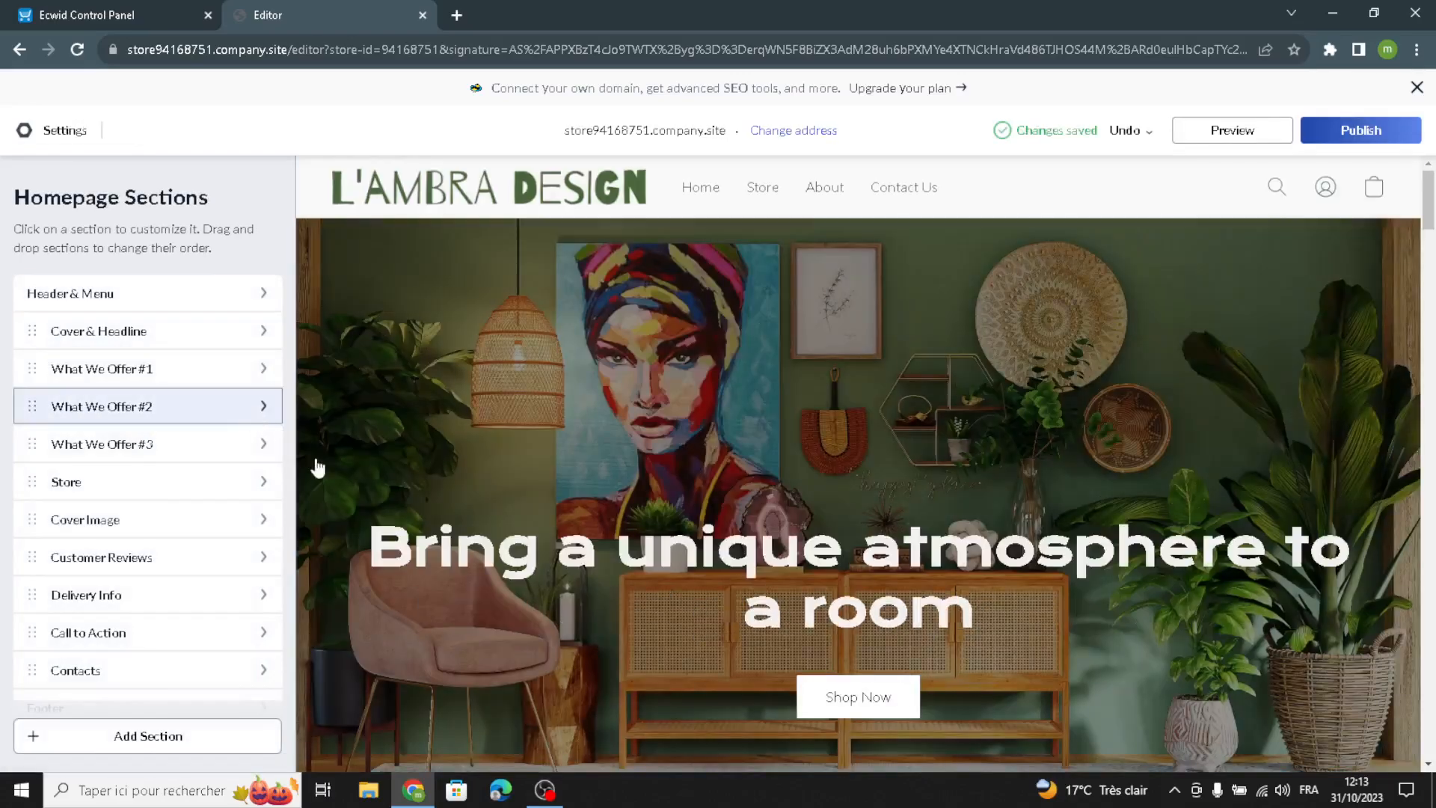
Step: Change the site logo type to Text and set the logo text to "ChicNook"
{"action": "scroll", "coordinate": [640, 552], "scroll_direction": "down", "scroll_amount": 5}
{"action": "scroll", "coordinate": [639, 554], "scroll_direction": "up", "scroll_amount": 5}
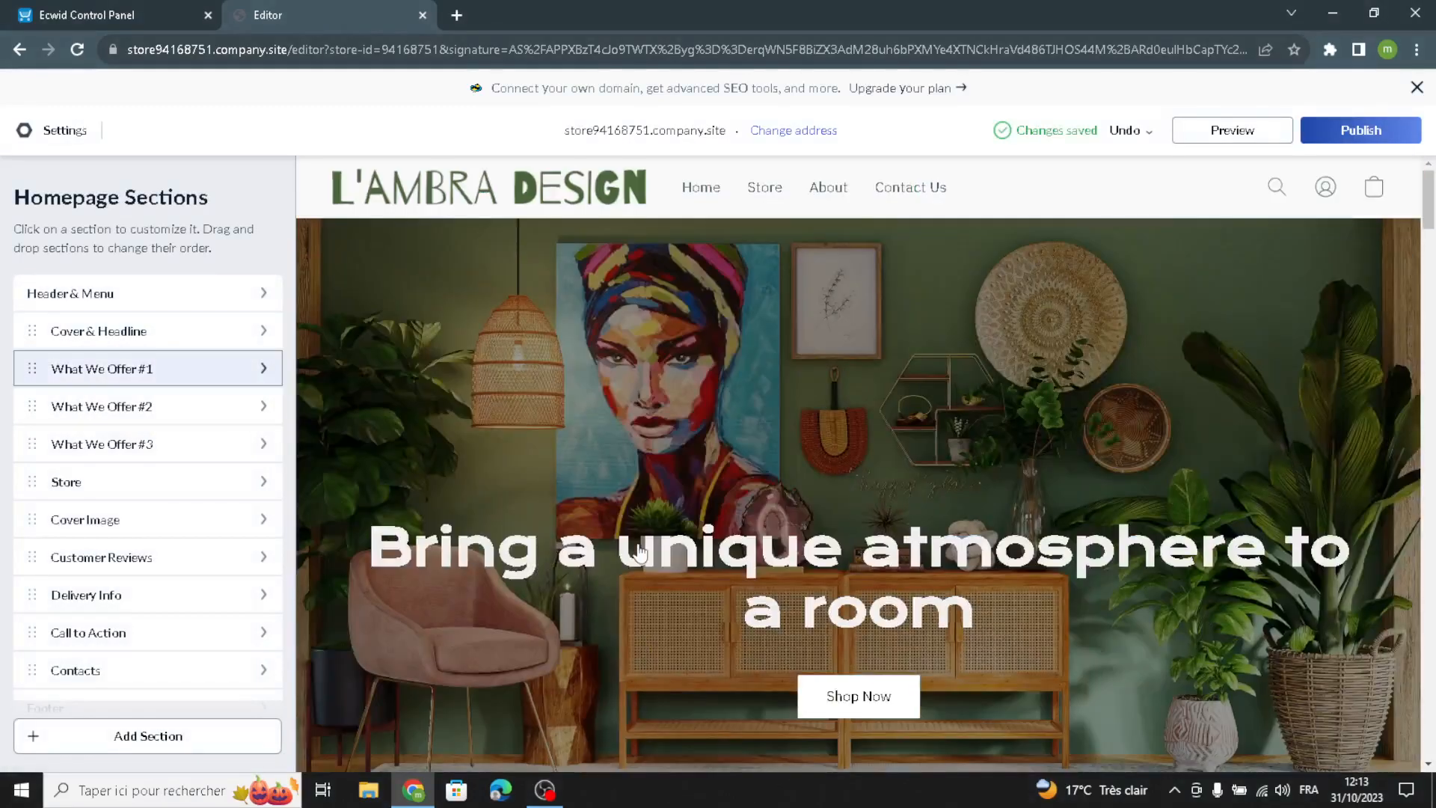
{"action": "left_click", "coordinate": [486, 187]}
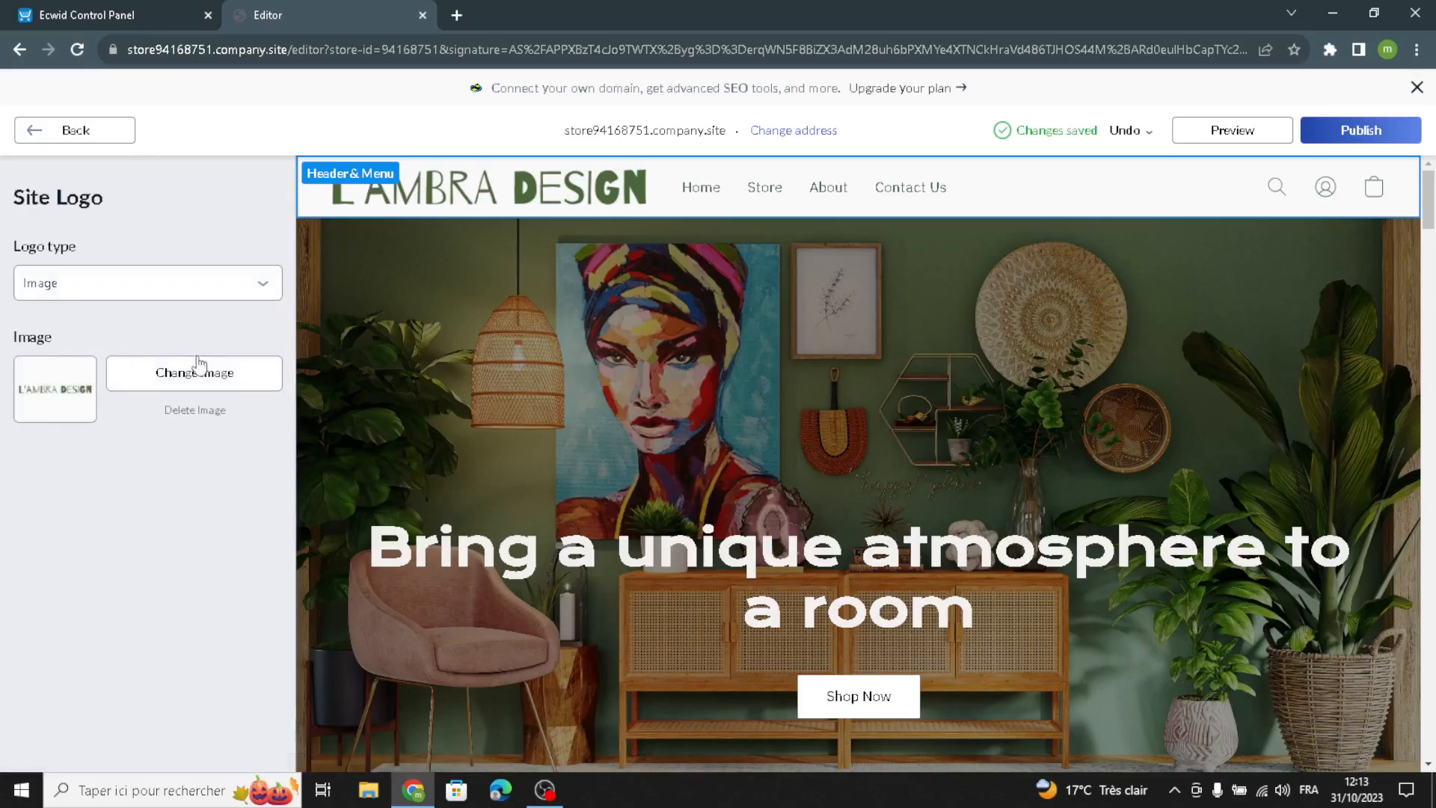
{"action": "left_click", "coordinate": [150, 284]}
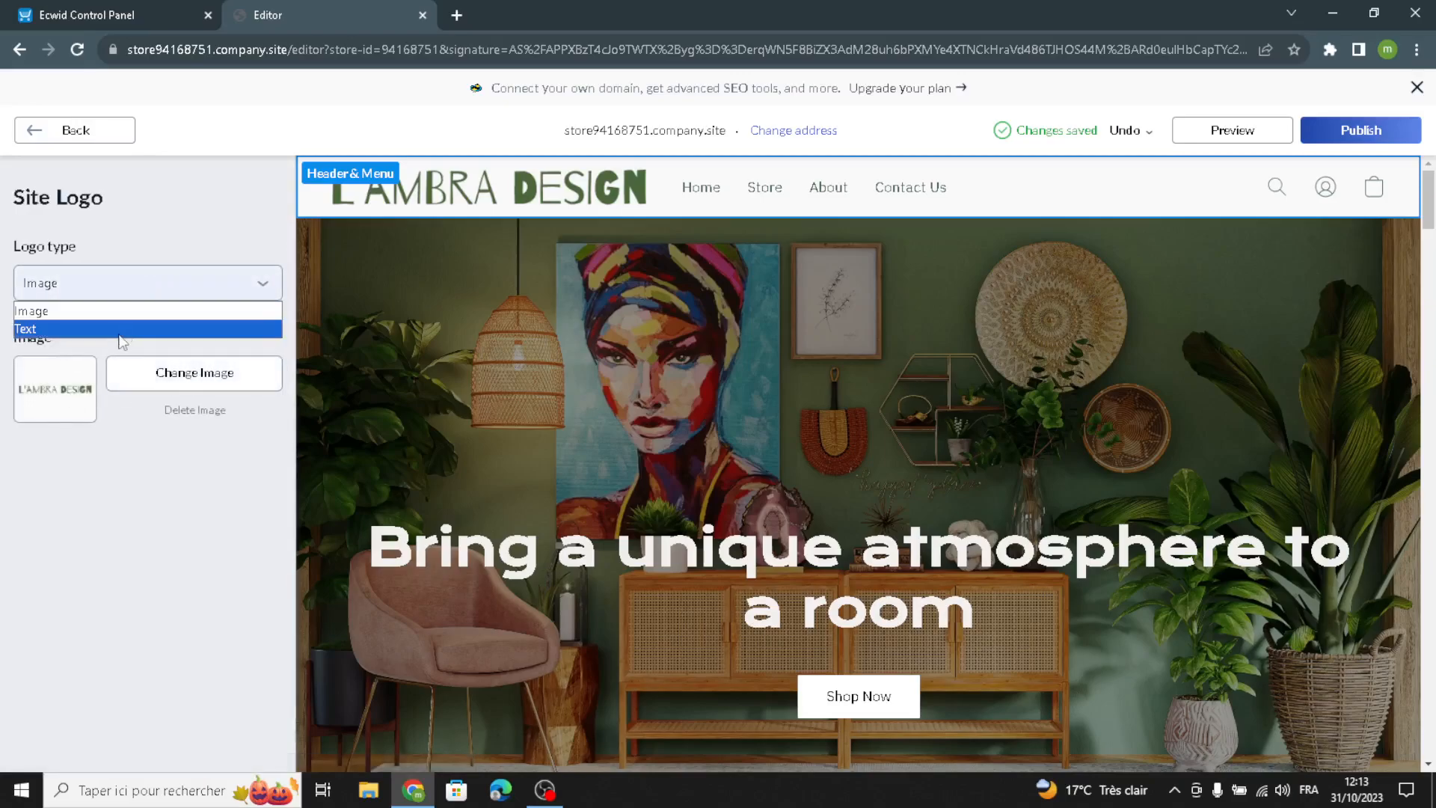
{"action": "left_click", "coordinate": [26, 329]}
{"action": "left_click_drag", "start_coordinate": [112, 374], "coordinate": [7, 398]}
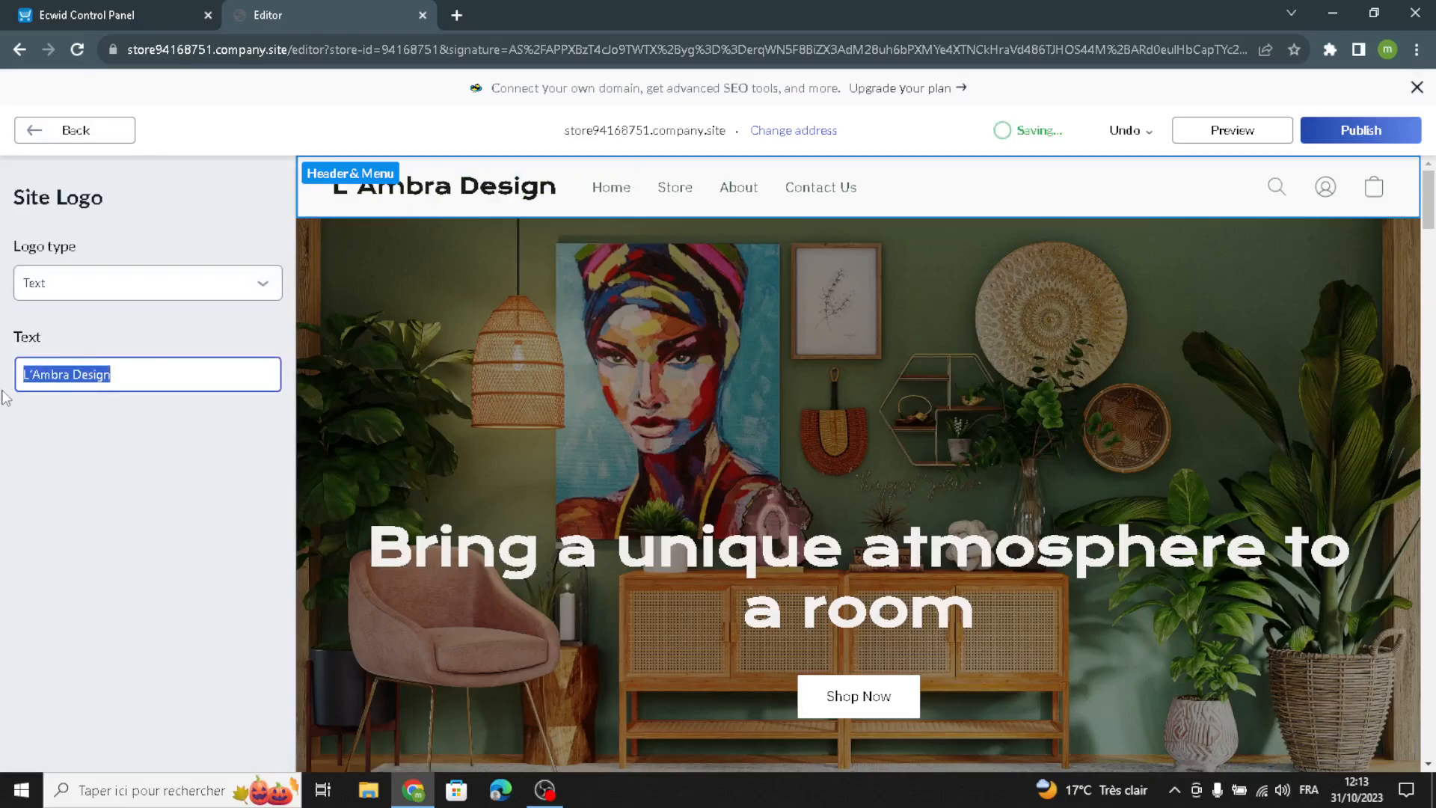
{"action": "type", "text": "ChicNook"}
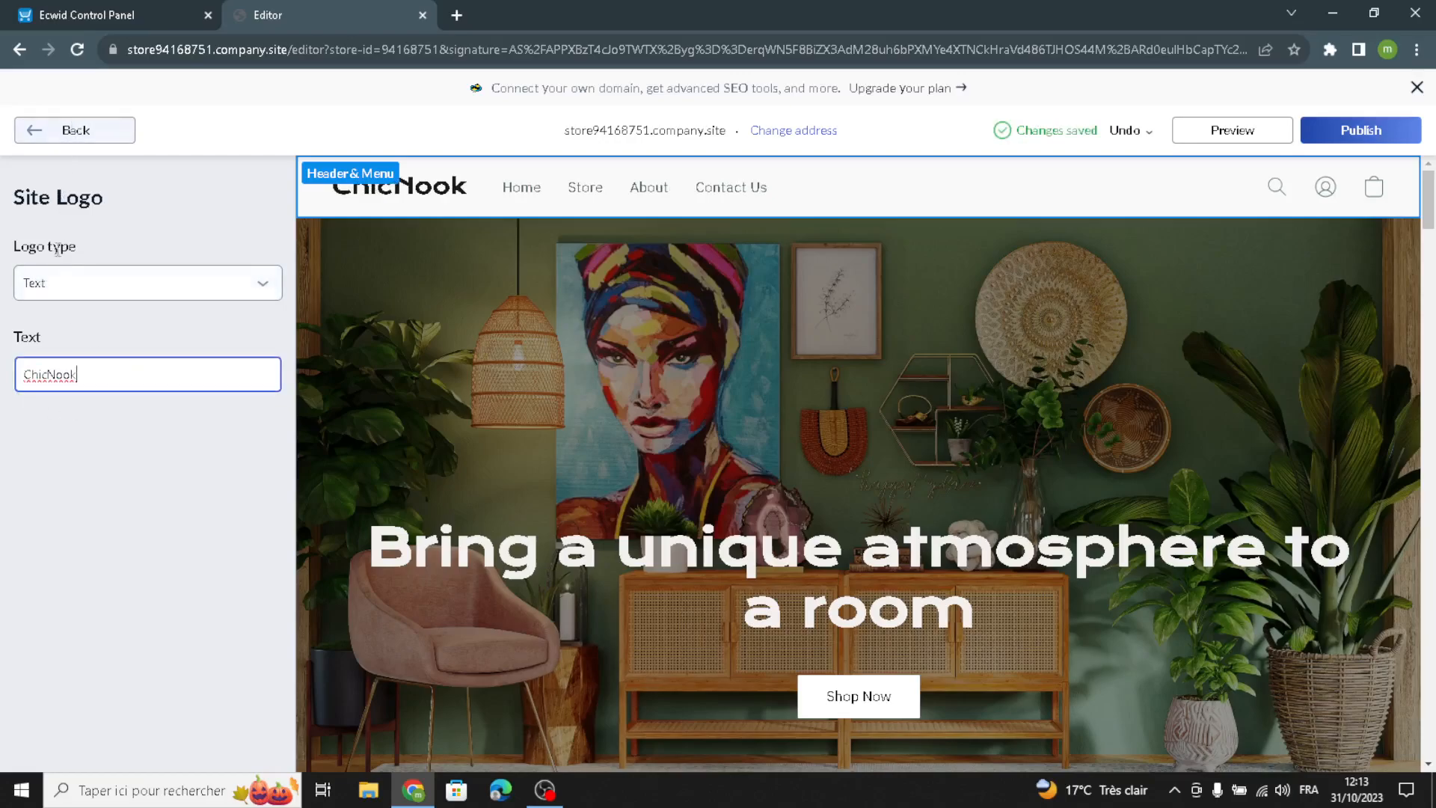
{"action": "left_click", "coordinate": [74, 289]}
{"action": "left_click", "coordinate": [73, 290]}
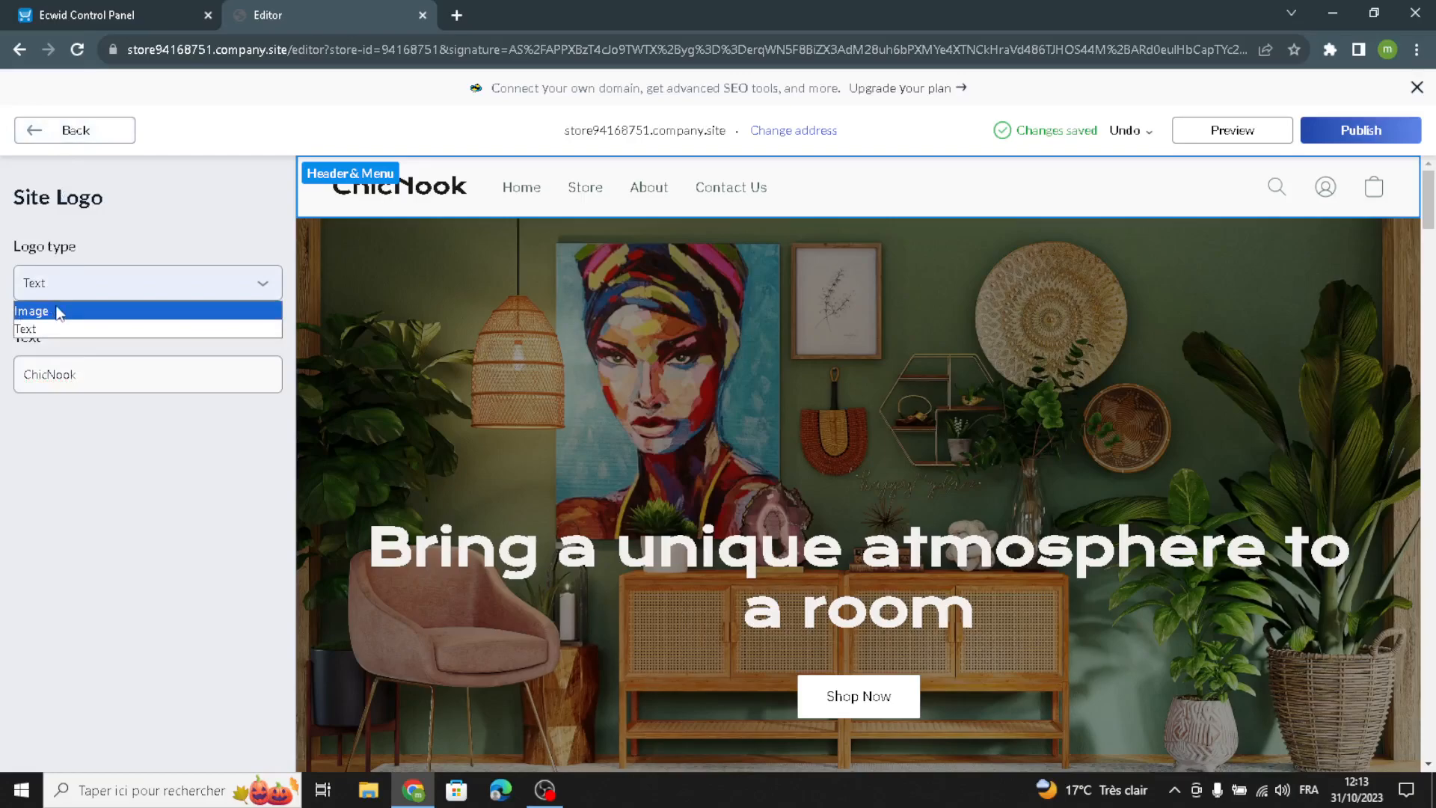
{"action": "left_click", "coordinate": [98, 228]}
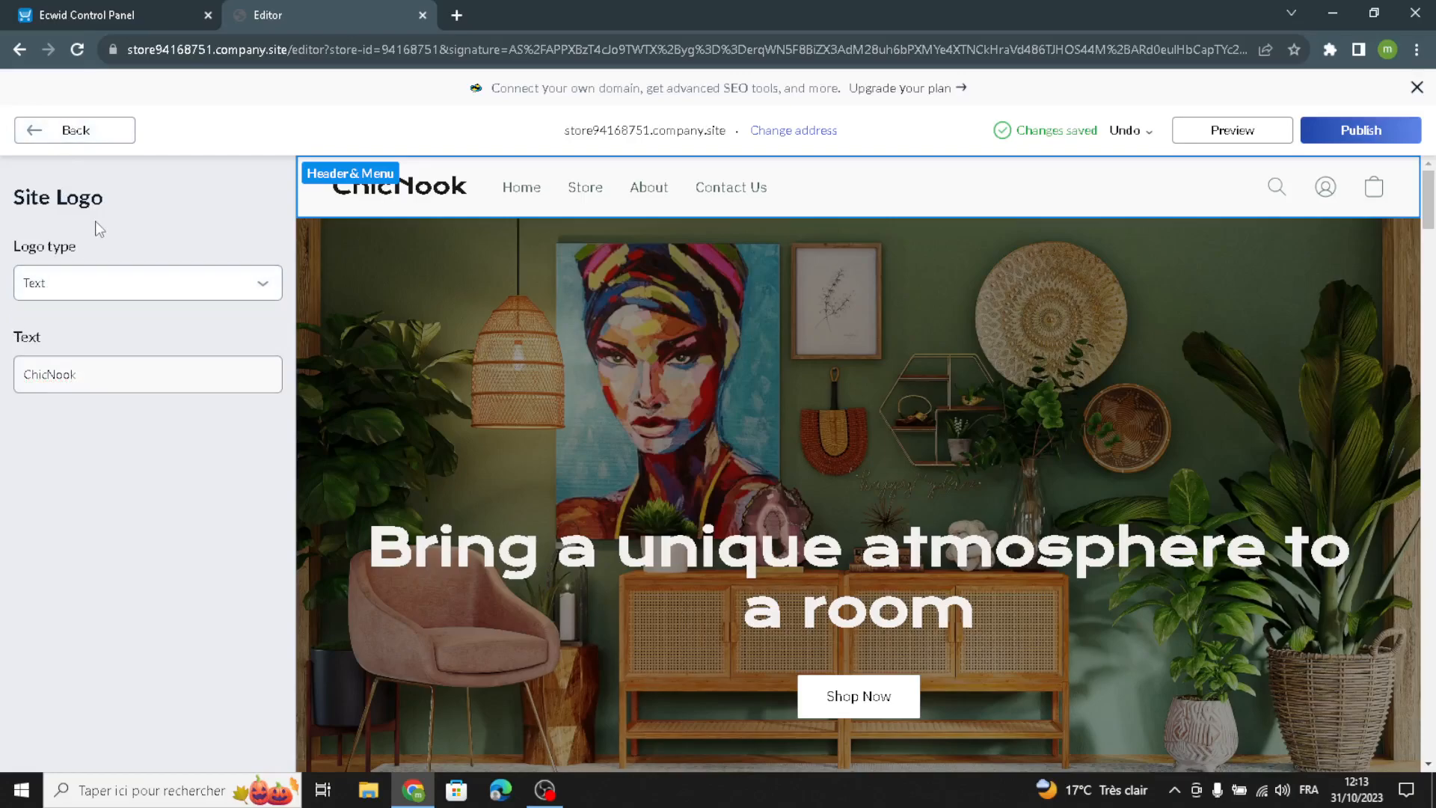
Step: Add one more item to the header's navigation menu, keeping its default title and link action
{"action": "left_click", "coordinate": [46, 146]}
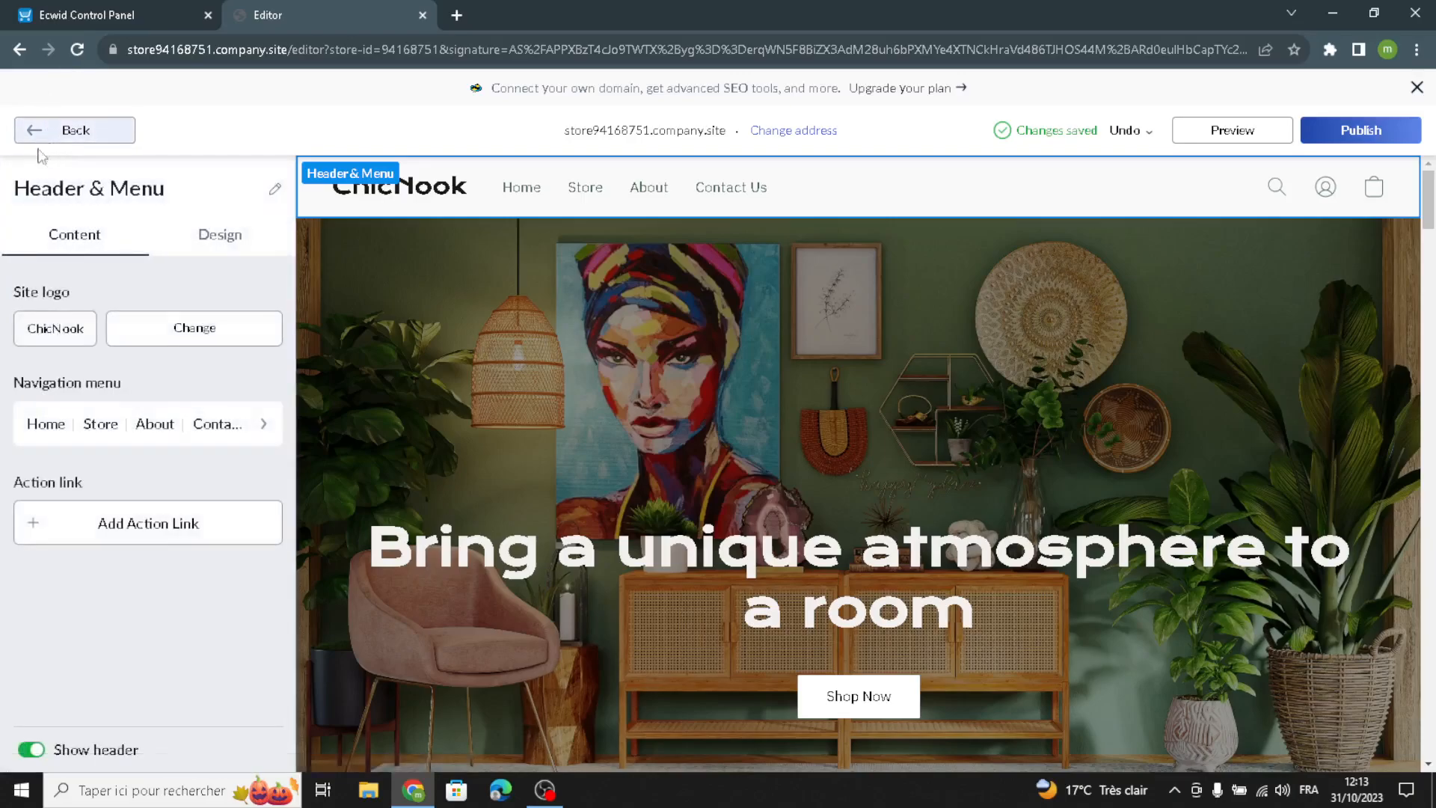
{"action": "left_click", "coordinate": [164, 422]}
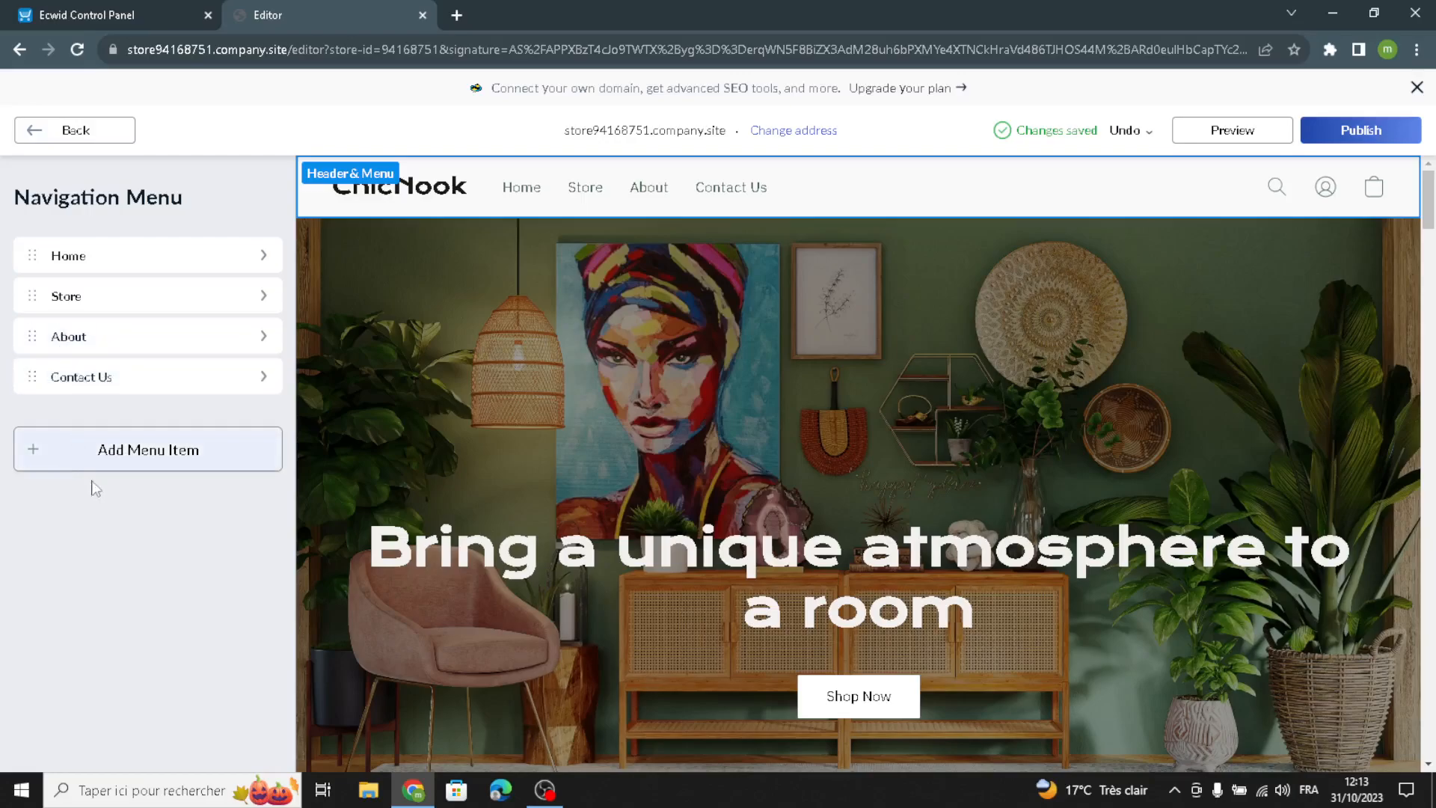
{"action": "left_click", "coordinate": [88, 456]}
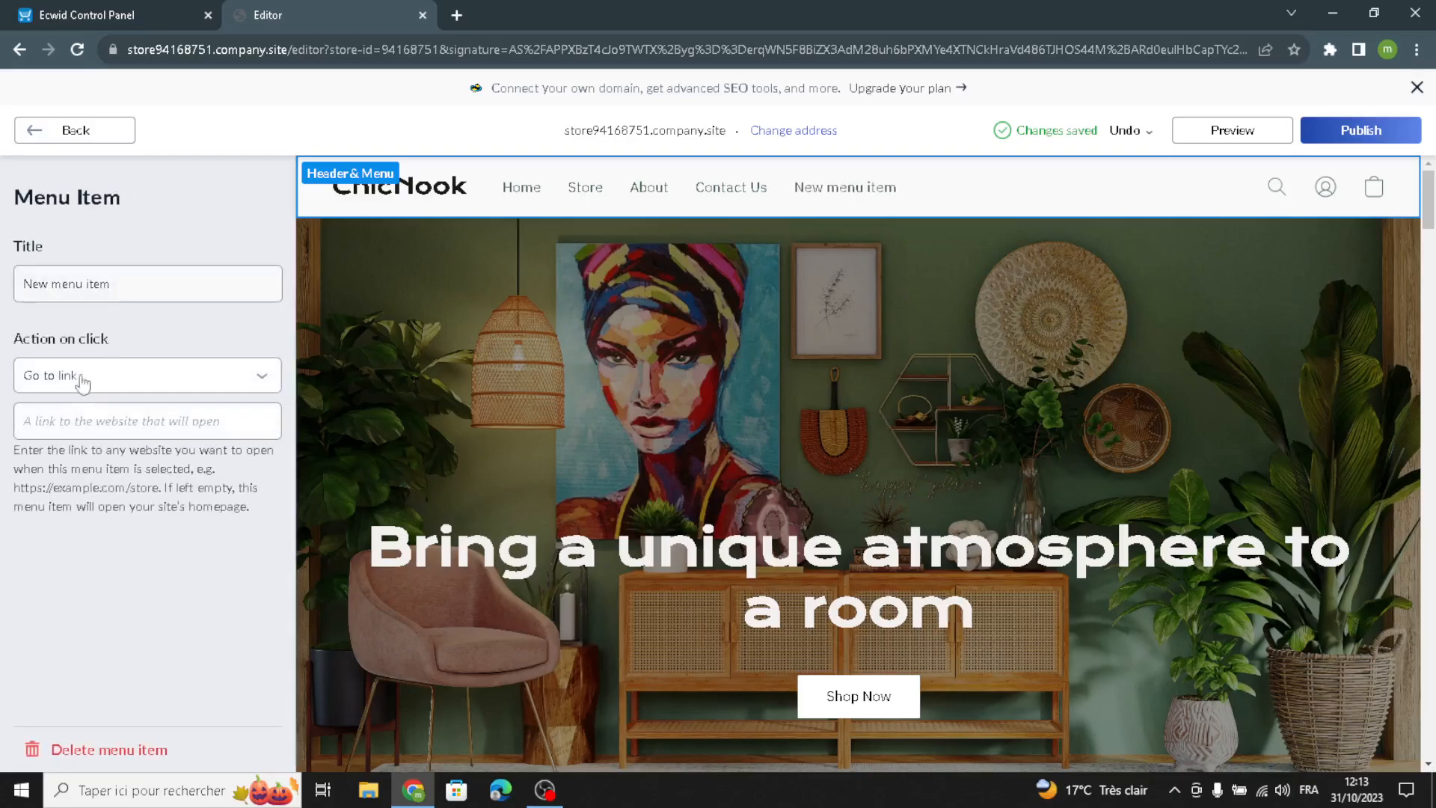
{"action": "left_click", "coordinate": [33, 130]}
{"action": "left_click", "coordinate": [39, 131]}
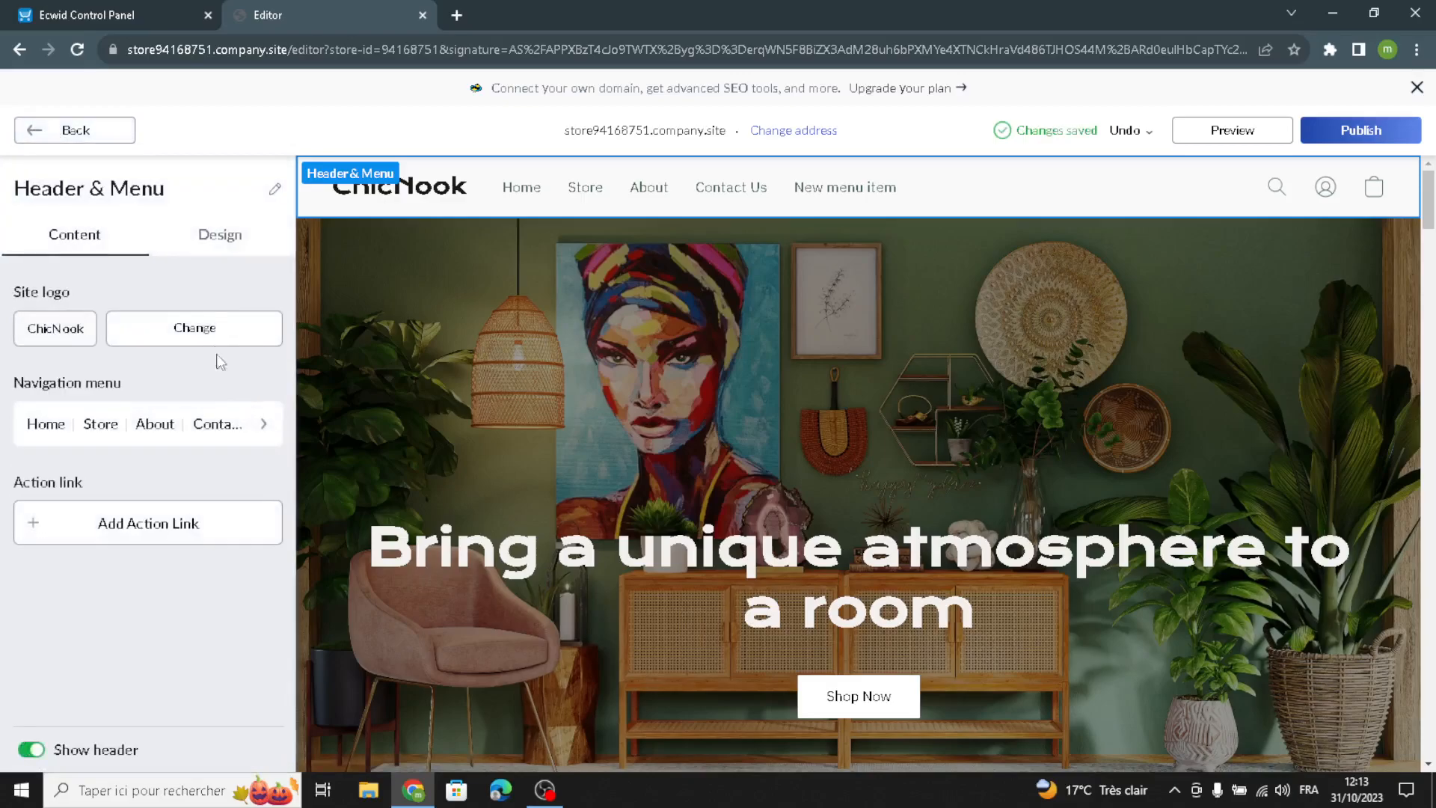
Step: In the header design, set the site logo font to Alice and add a frame outline around the logo
{"action": "left_click", "coordinate": [200, 240]}
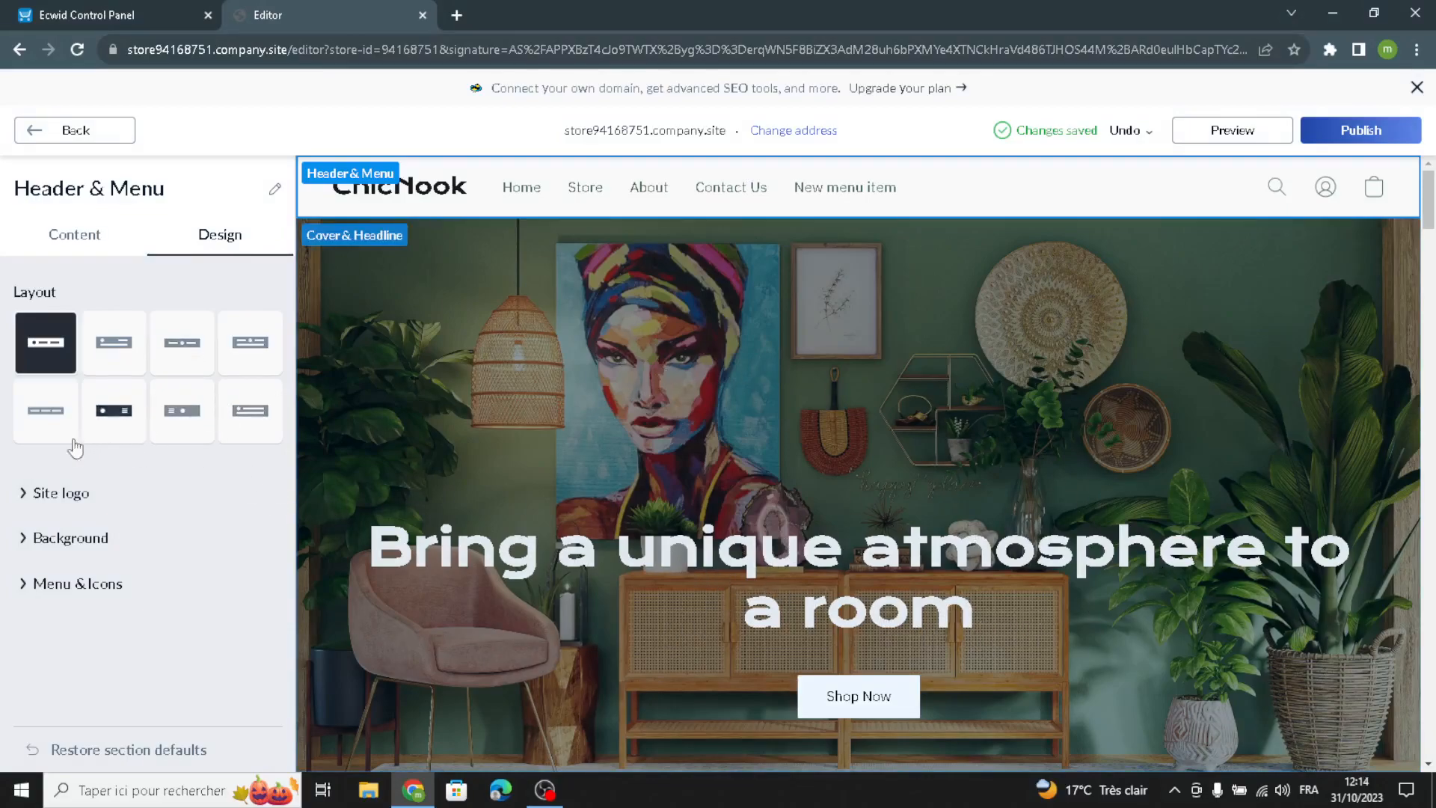
{"action": "left_click", "coordinate": [60, 492]}
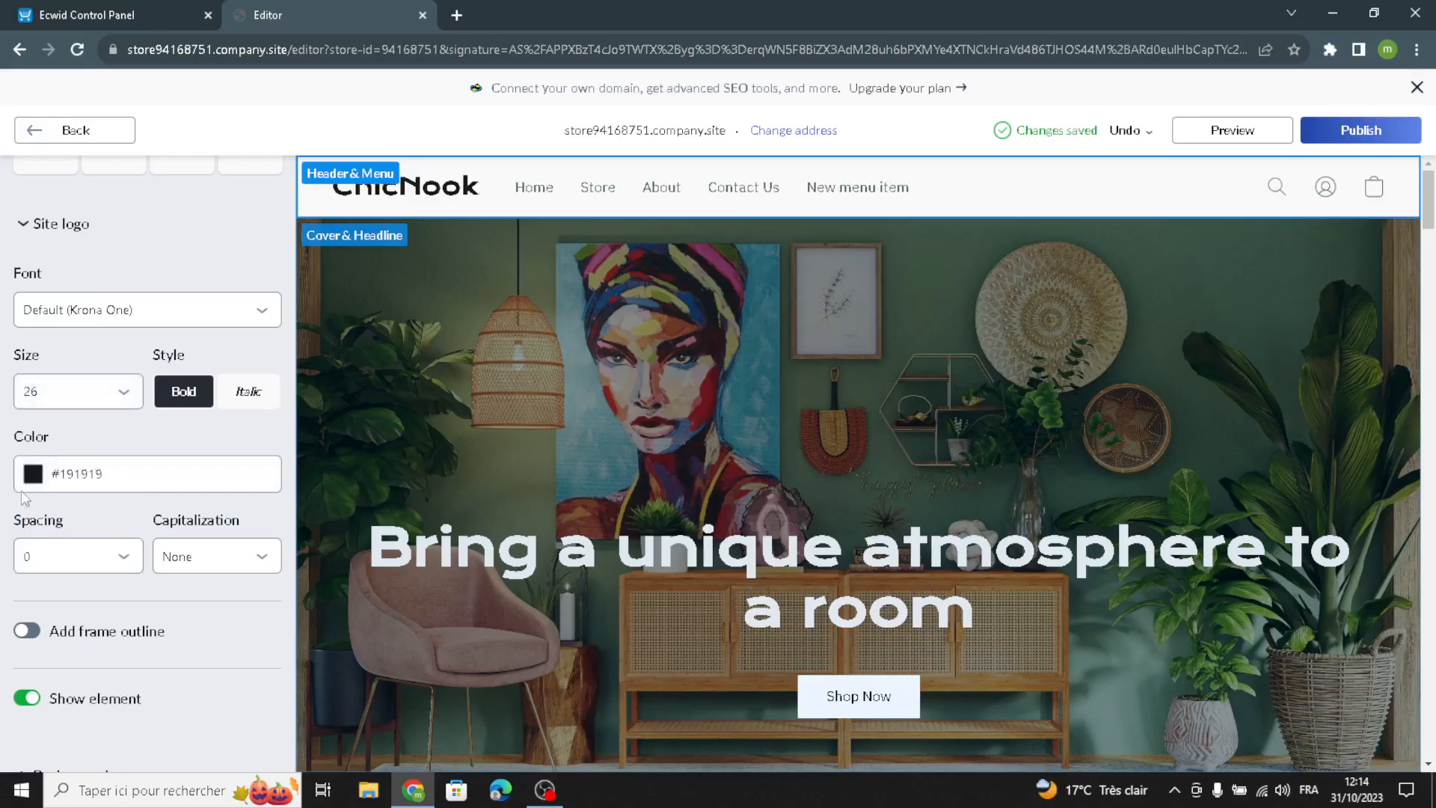
{"action": "left_click", "coordinate": [118, 308]}
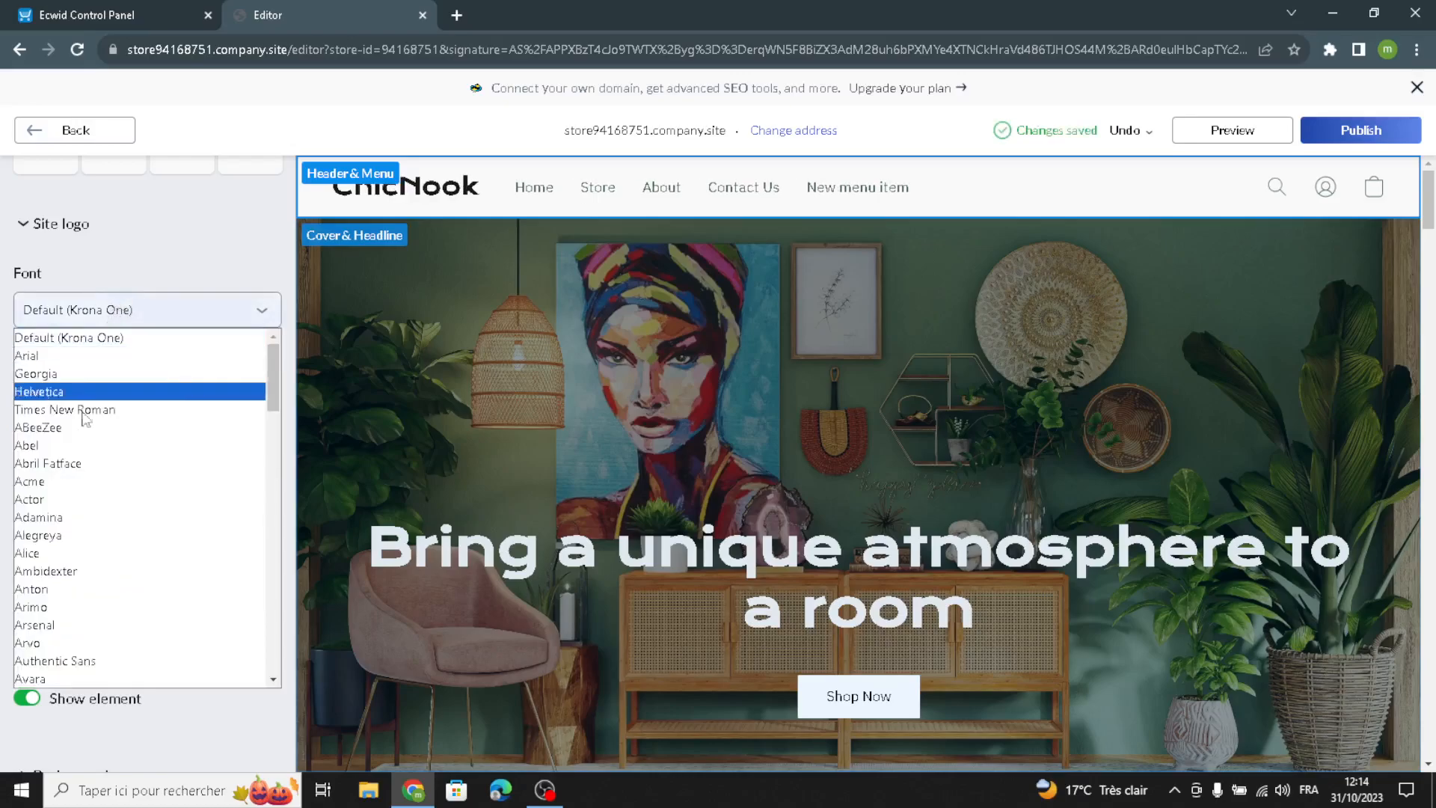
{"action": "left_click", "coordinate": [60, 557]}
{"action": "left_click", "coordinate": [30, 632]}
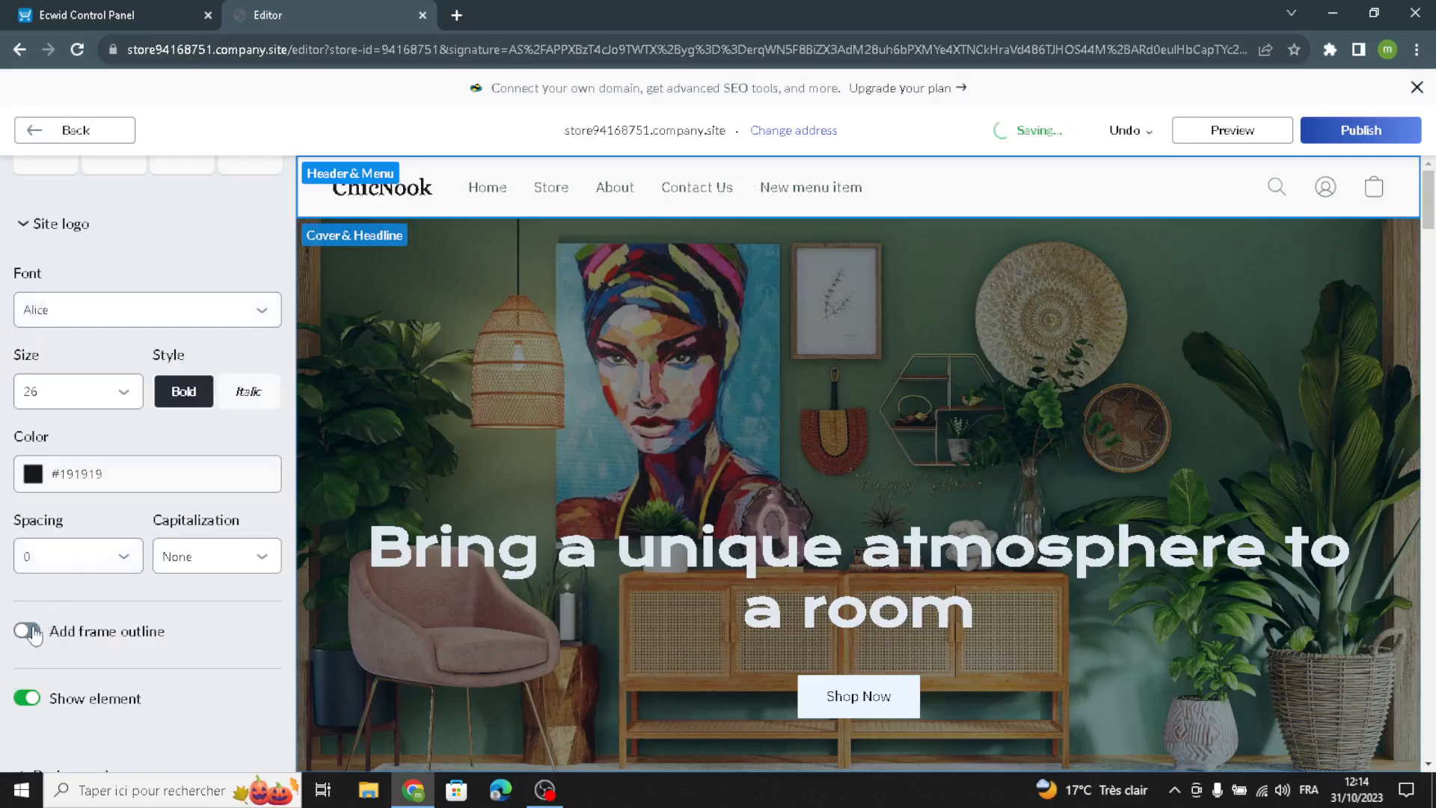
Step: Switch the header to the layout with the logo between menu and icons, and return to the homepage sections
{"action": "scroll", "coordinate": [224, 374], "scroll_direction": "up", "scroll_amount": 3}
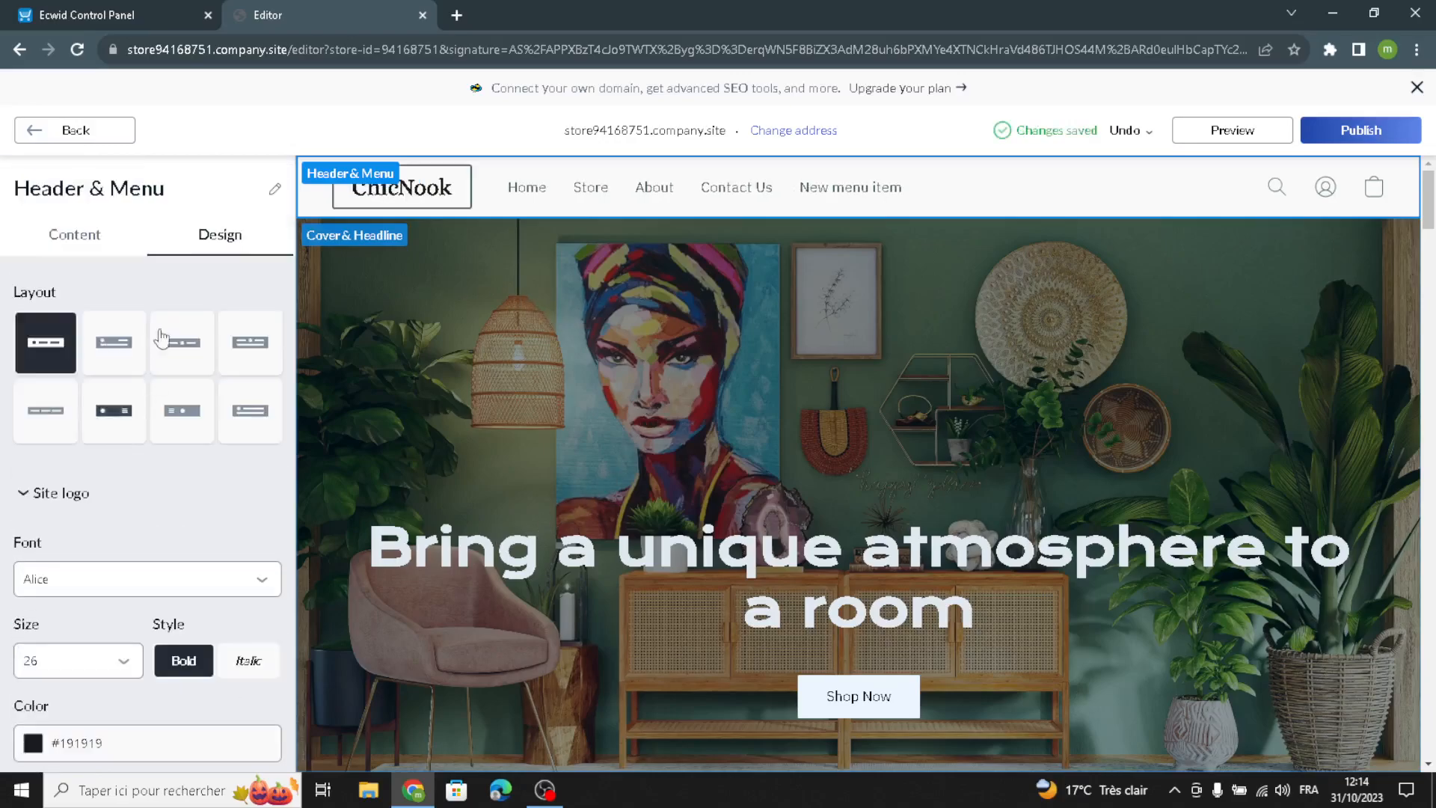
{"action": "left_click", "coordinate": [181, 341]}
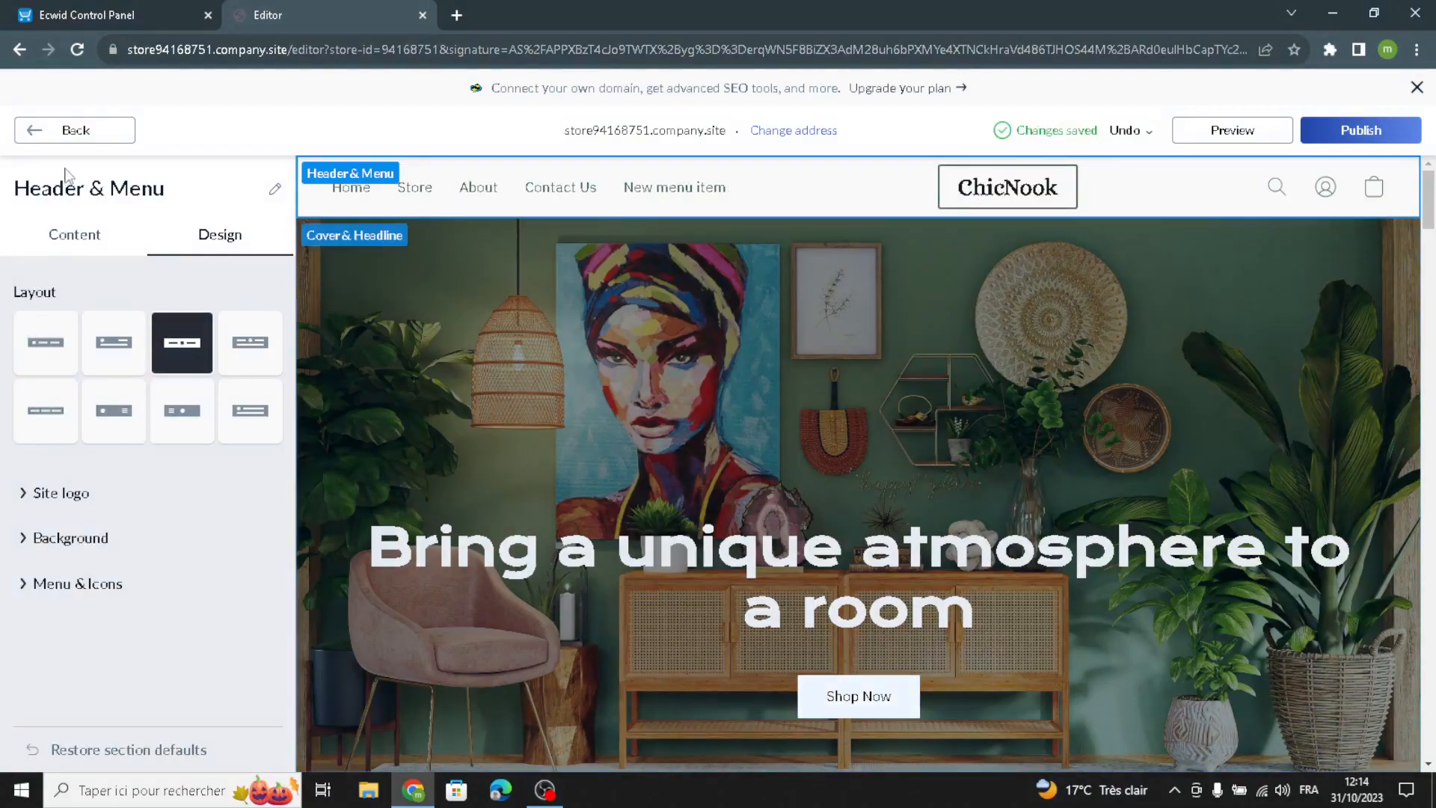
{"action": "left_click", "coordinate": [68, 142]}
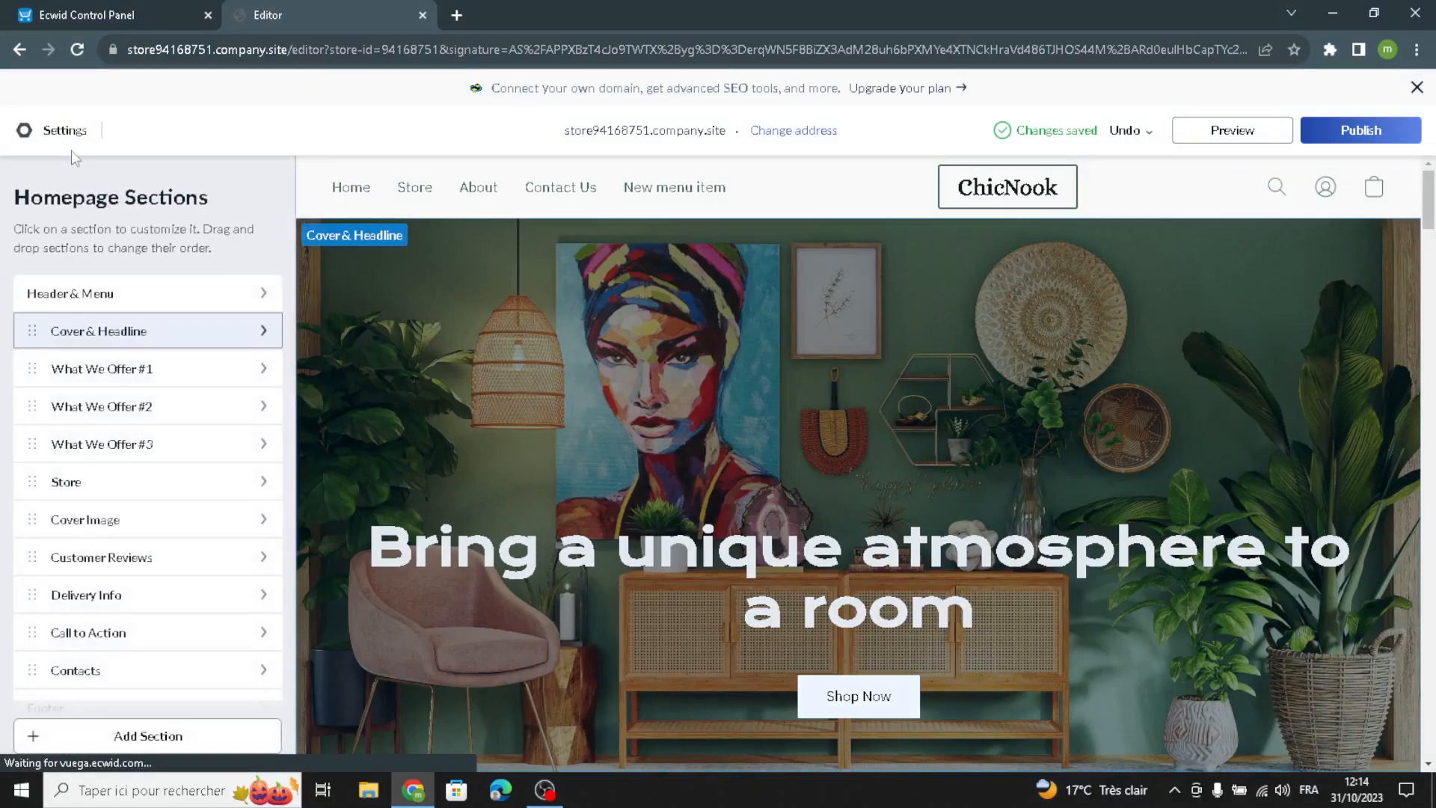
Step: Set the Cover & Headline section's description to "Welcome to our site for home & decor."
{"action": "left_click", "coordinate": [111, 332]}
{"action": "left_click", "coordinate": [143, 337]}
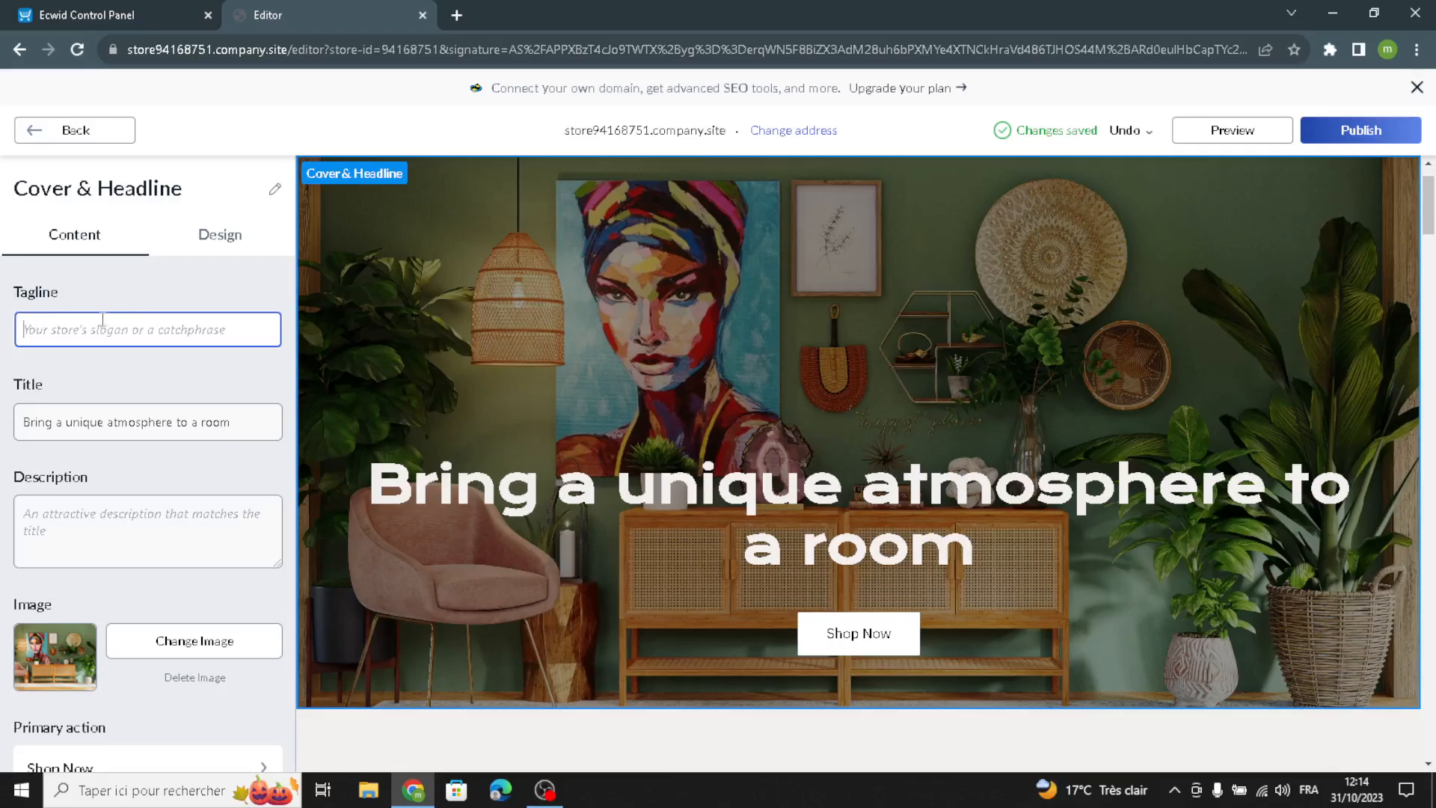
{"action": "left_click", "coordinate": [288, 431]}
{"action": "left_click", "coordinate": [109, 507]}
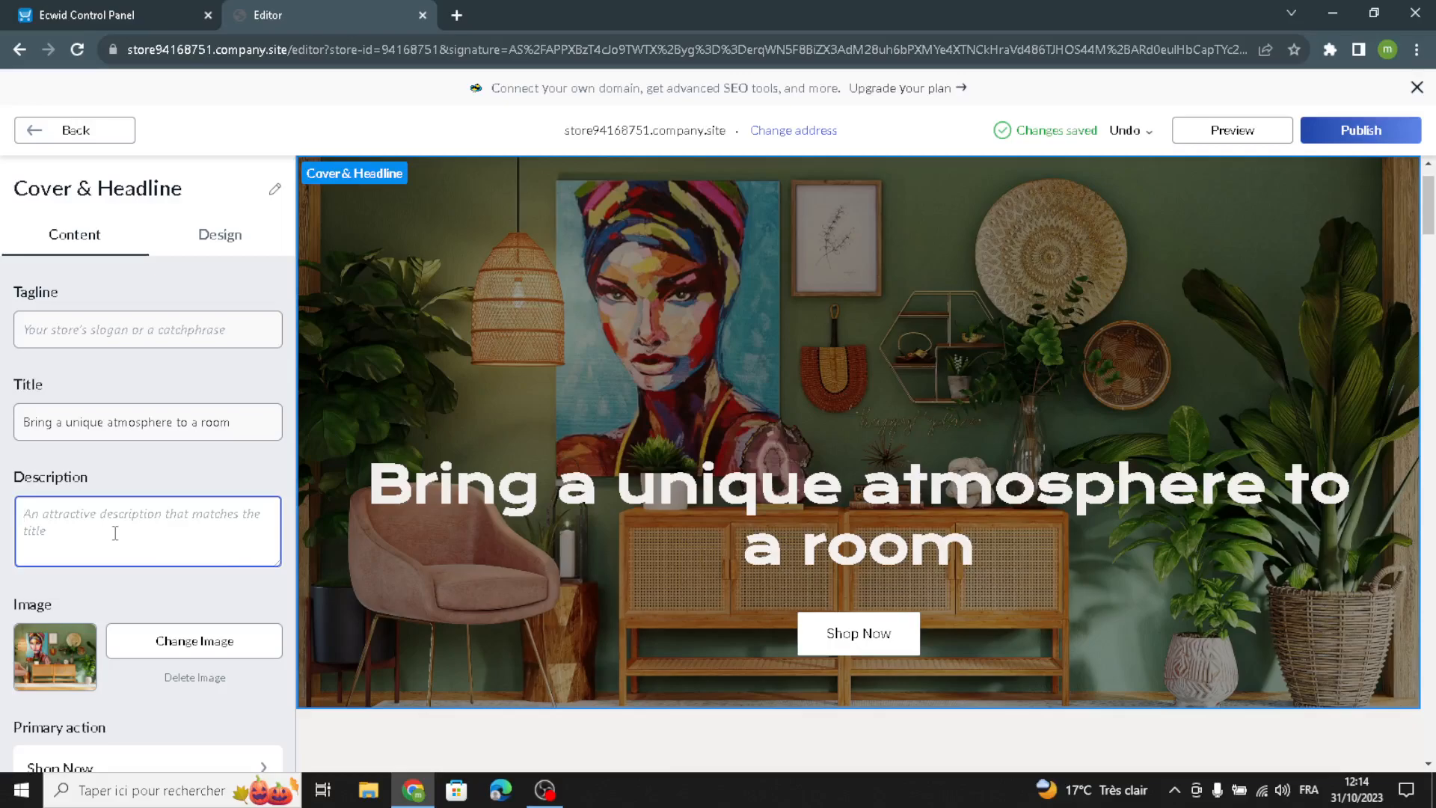
{"action": "type", "text": "Wel"}
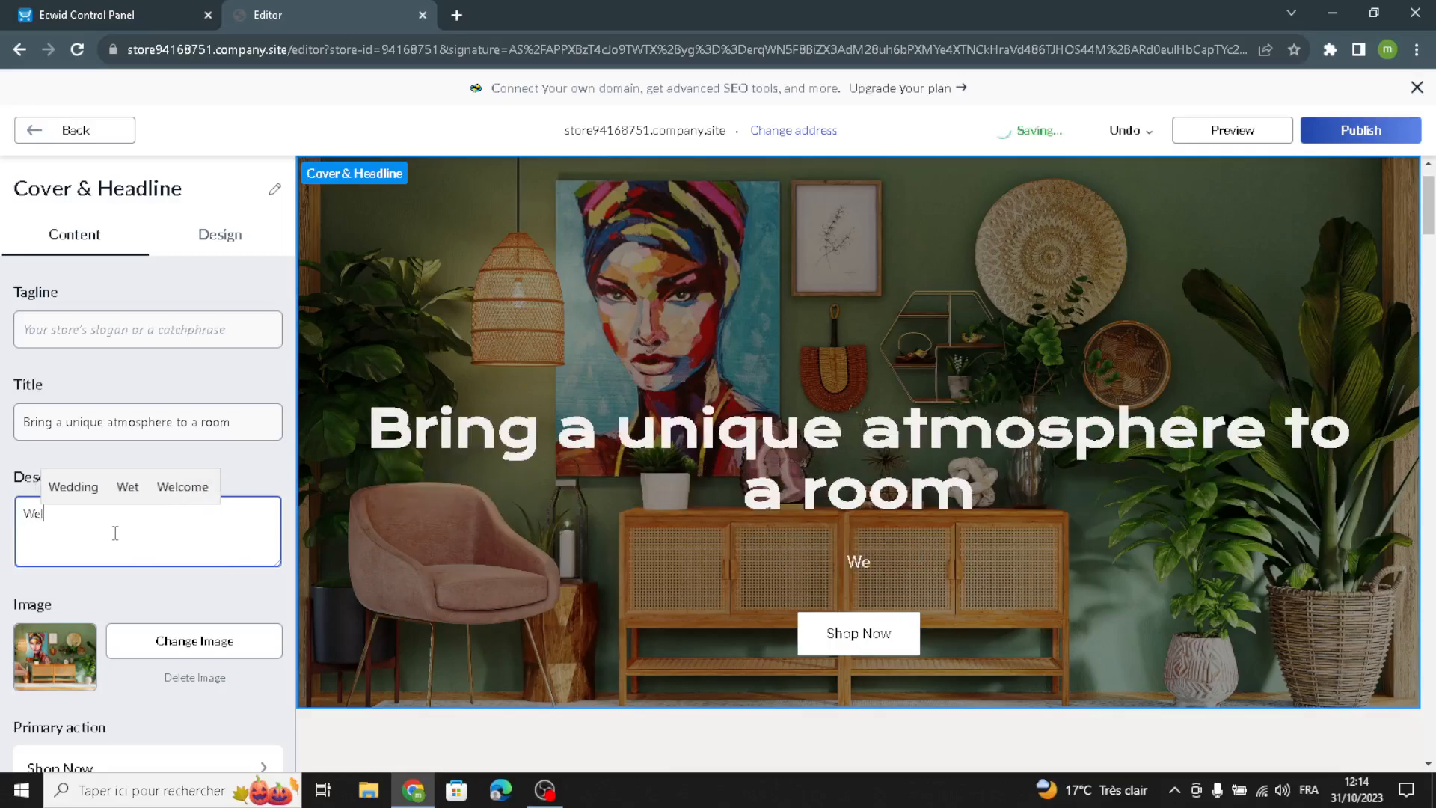
{"action": "type", "text": "come to "}
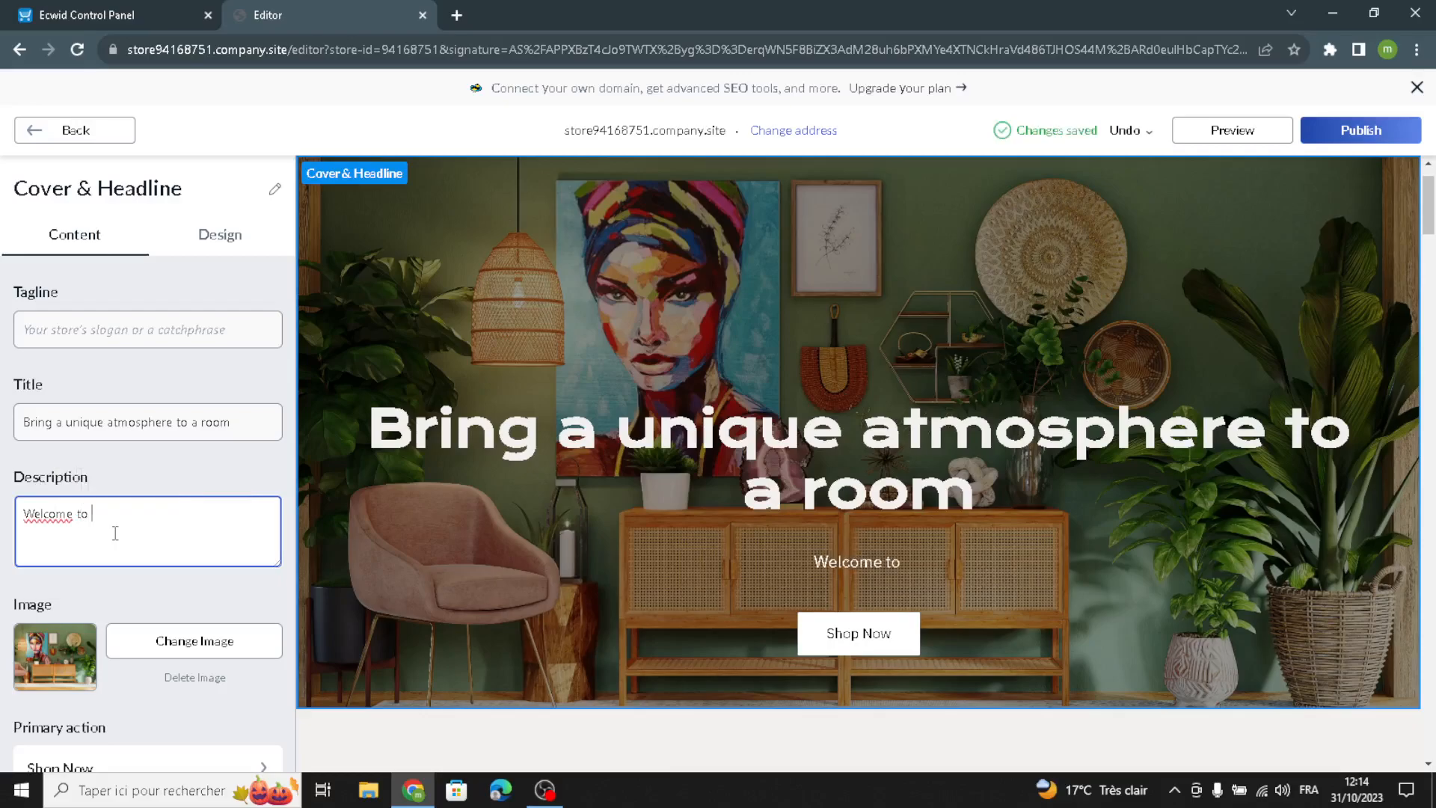
{"action": "type", "text": "our"}
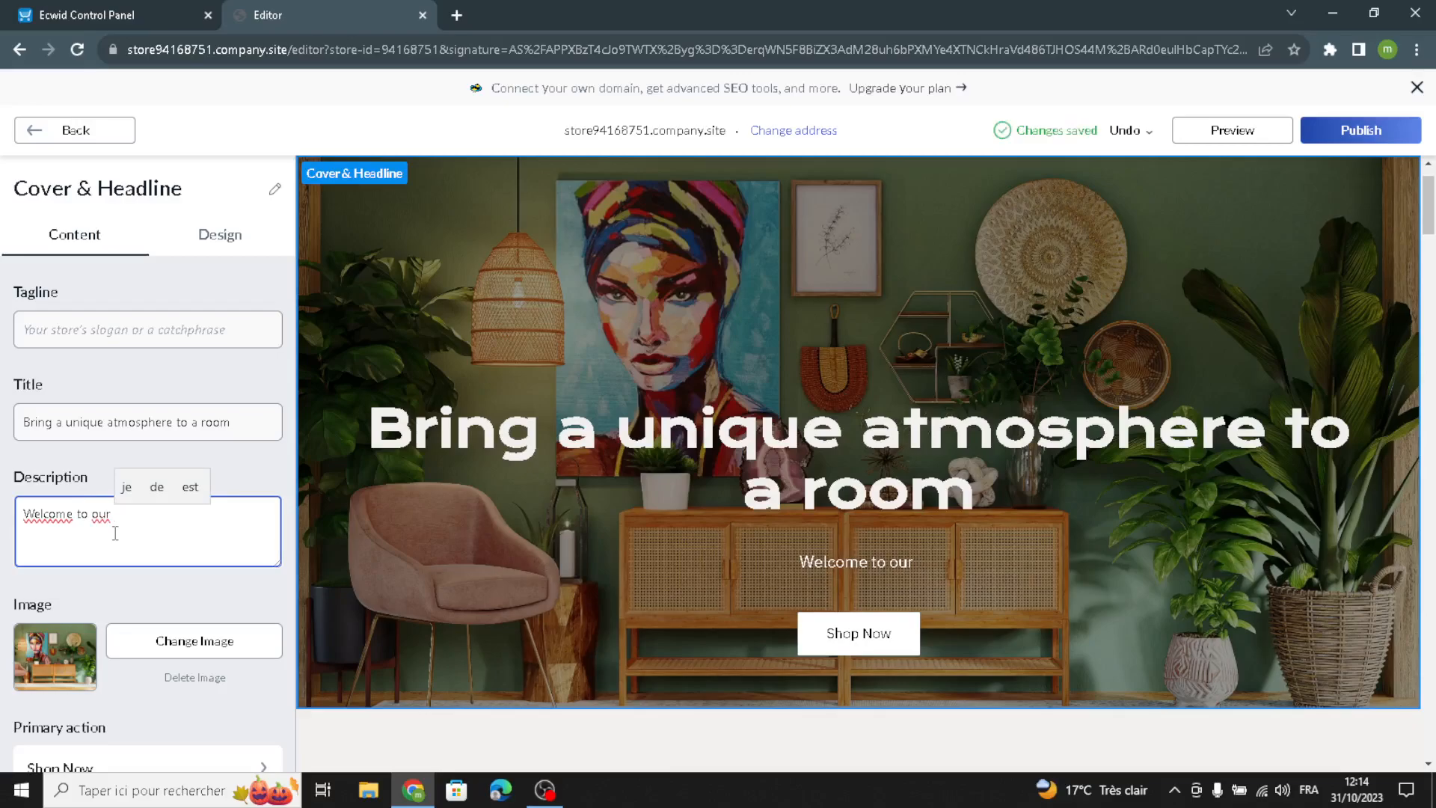
{"action": "type", "text": "site for homa "}
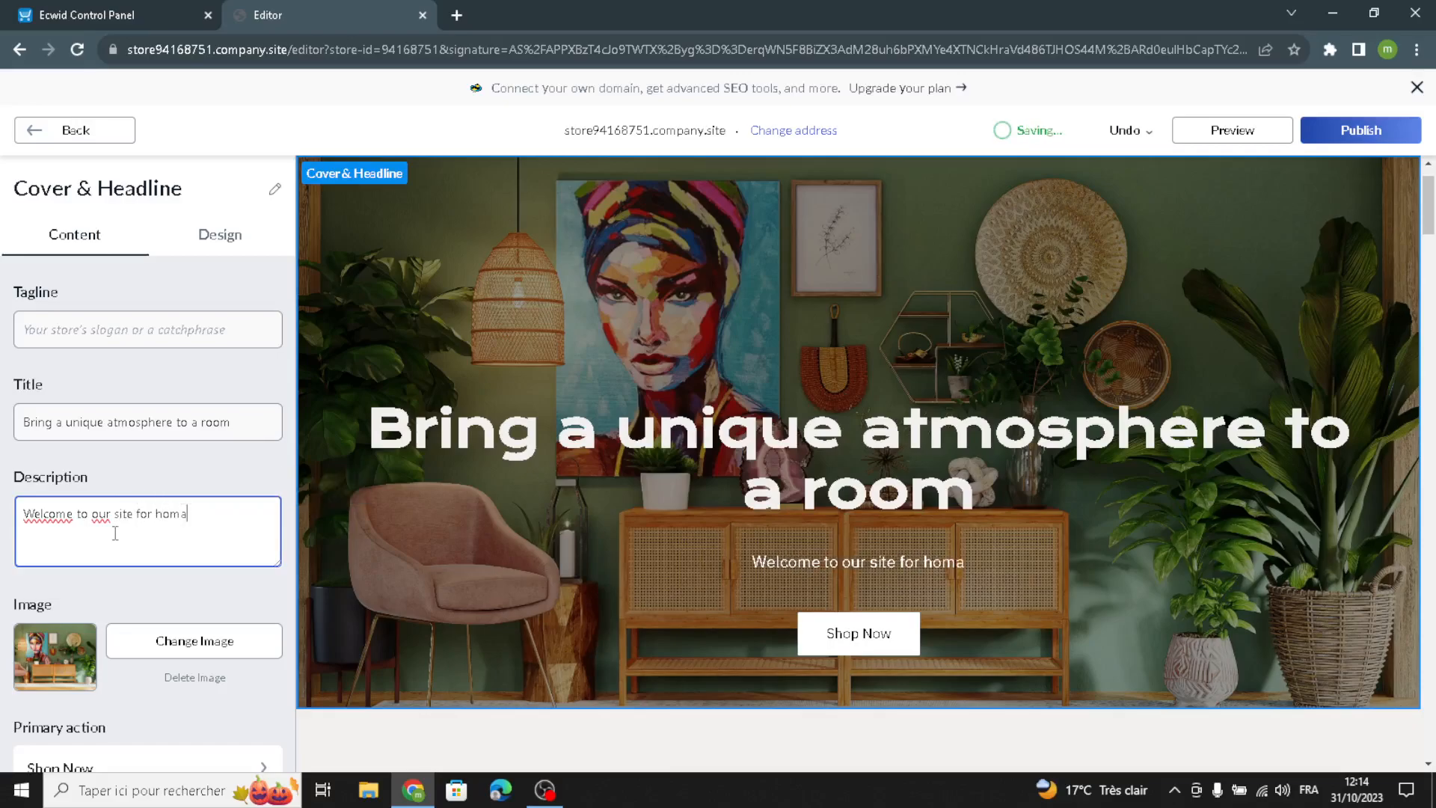
{"action": "type", "text": "&"}
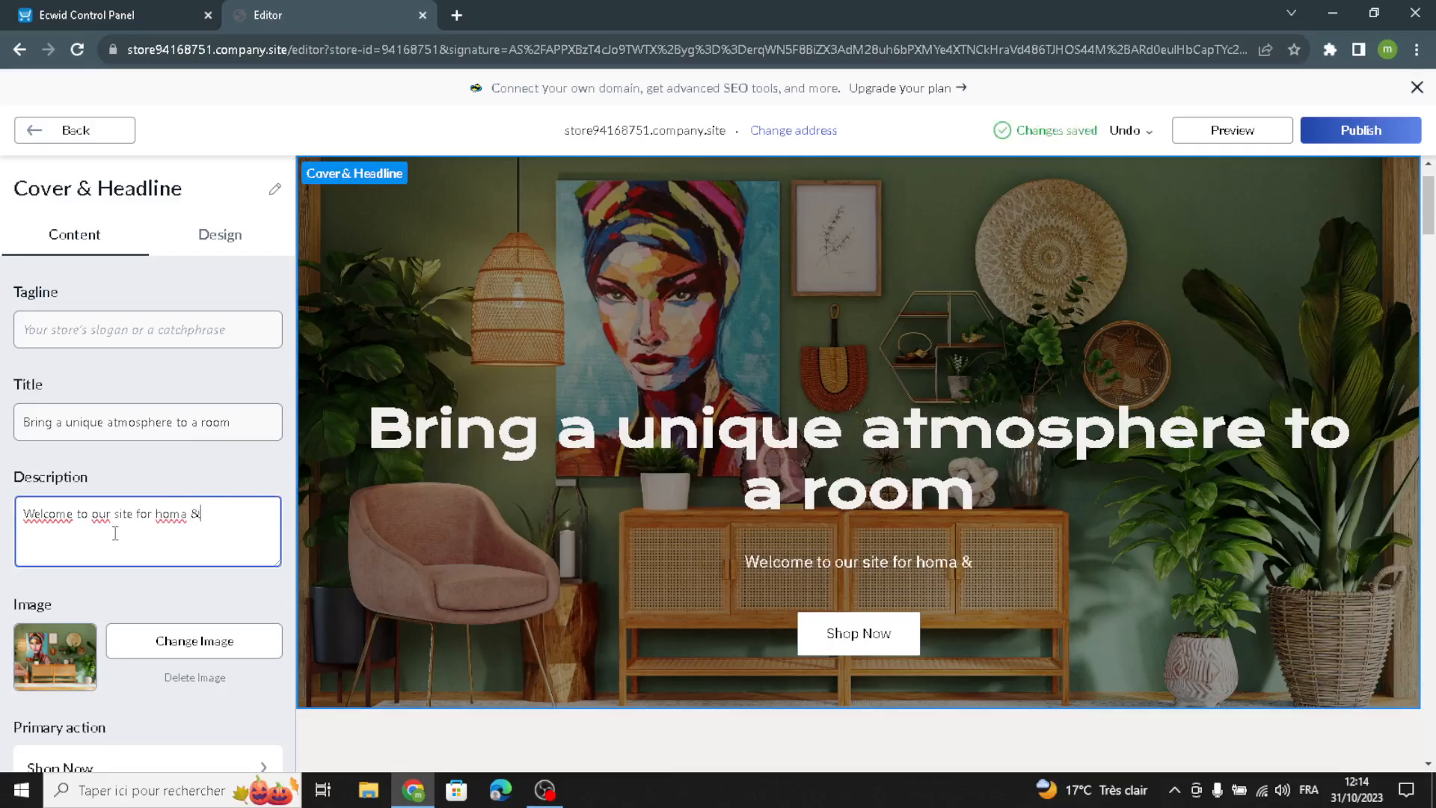
{"action": "type", "text": " decor."}
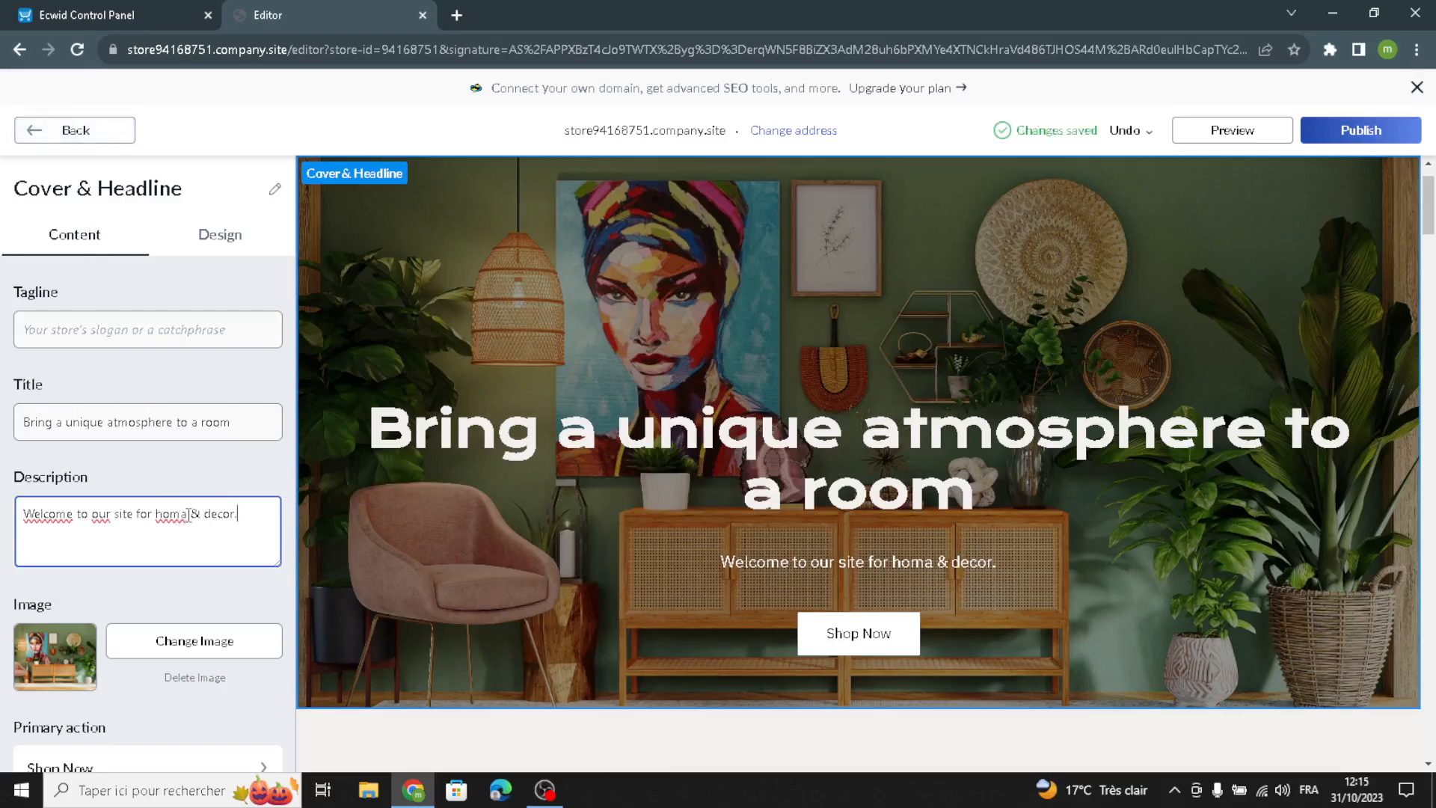
{"action": "left_click_drag", "start_coordinate": [181, 515], "coordinate": [190, 516]}
{"action": "type", "text": "e"}
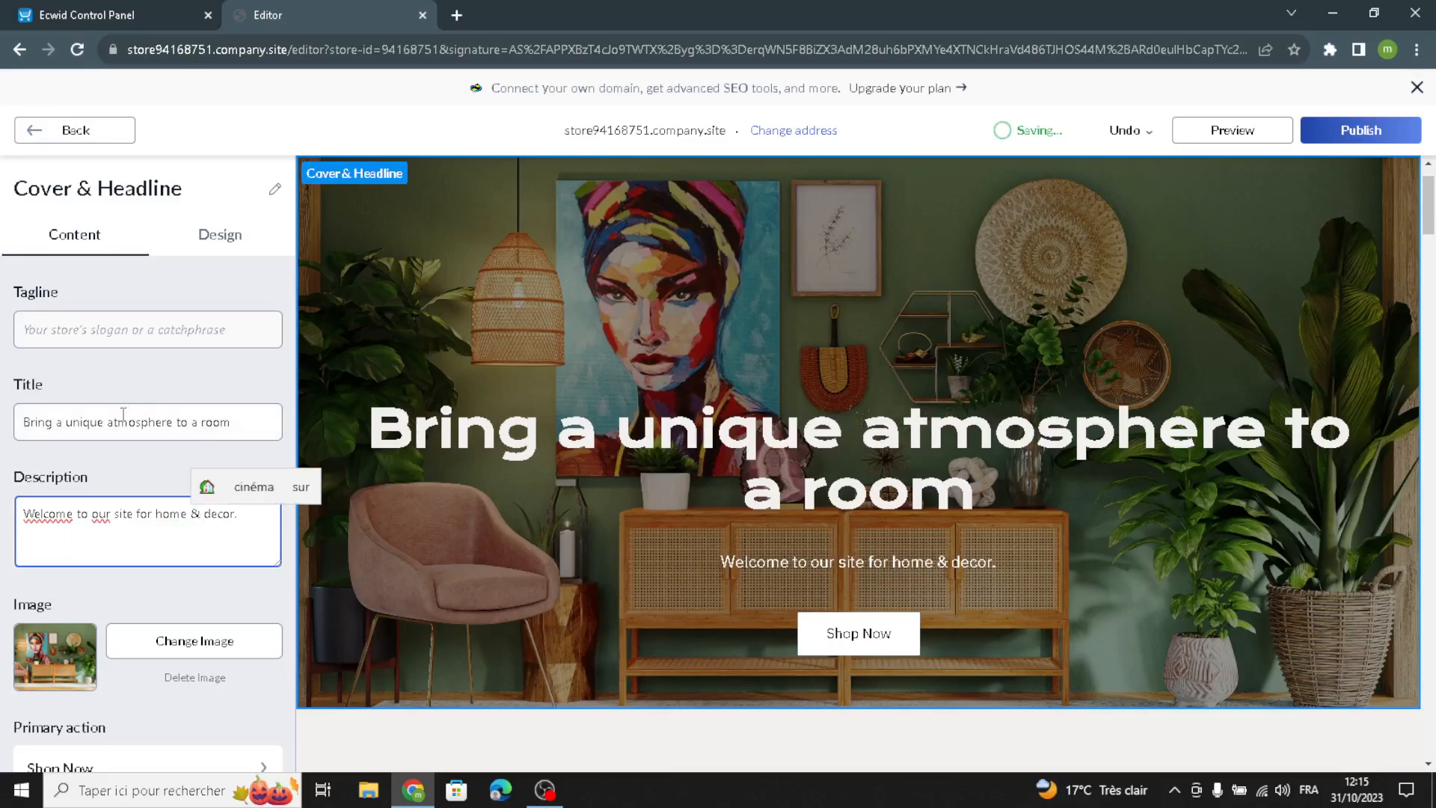
Step: Try the Cover & Headline layout whose headline overlaps an inset image, and look through its solid background options
{"action": "scroll", "coordinate": [113, 374], "scroll_direction": "down", "scroll_amount": 2}
{"action": "scroll", "coordinate": [113, 374], "scroll_direction": "up", "scroll_amount": 2}
{"action": "left_click", "coordinate": [203, 254]}
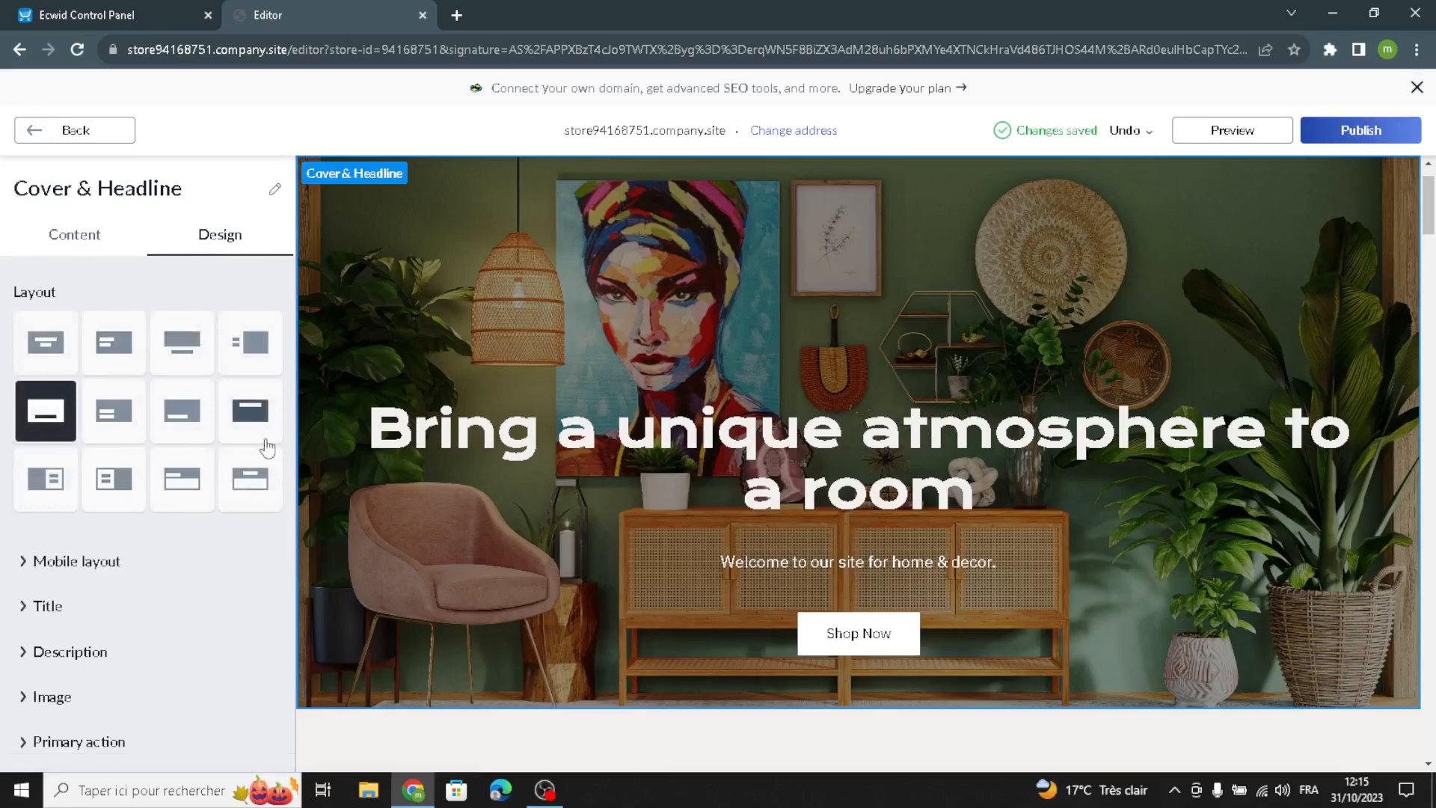
{"action": "left_click", "coordinate": [250, 342]}
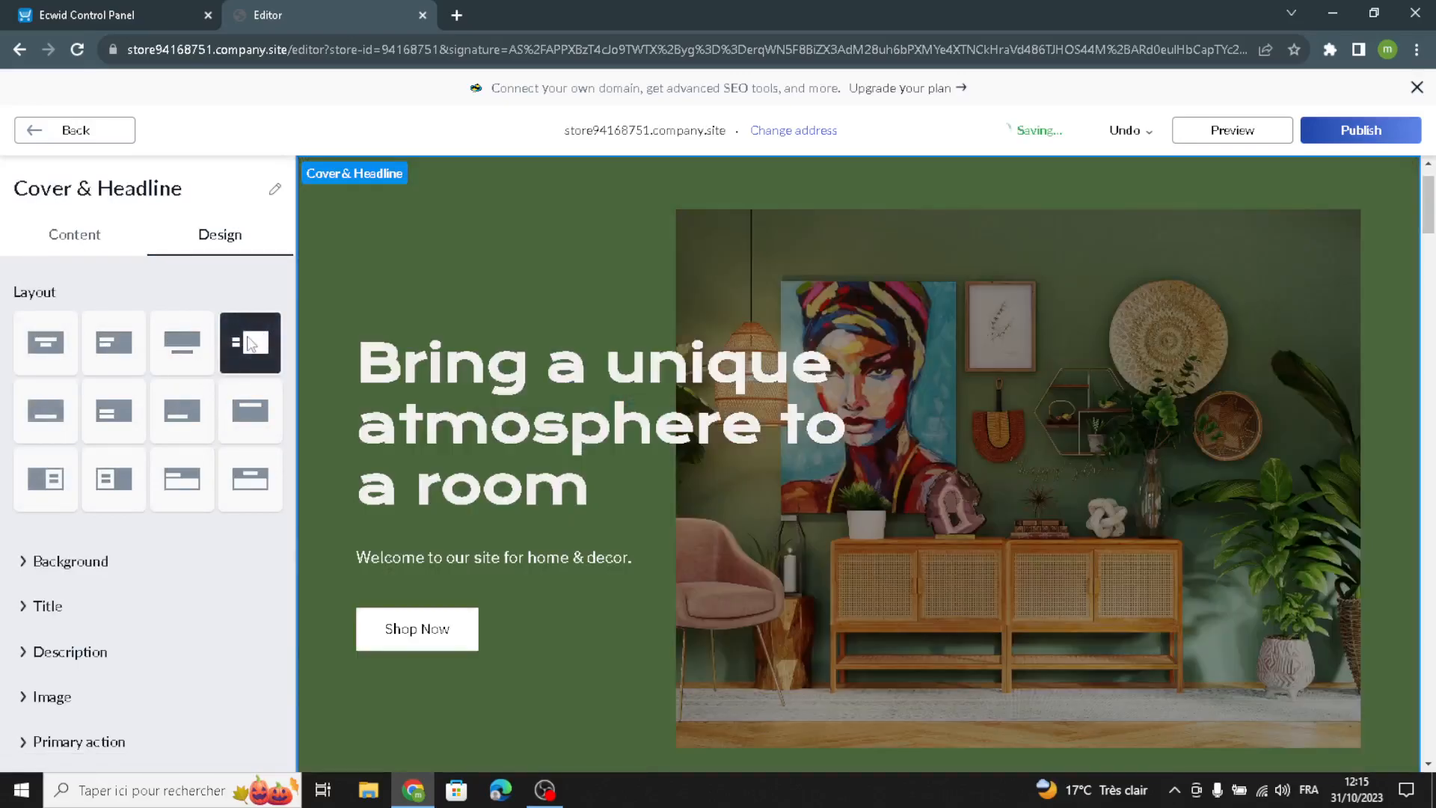
{"action": "left_click", "coordinate": [90, 562]}
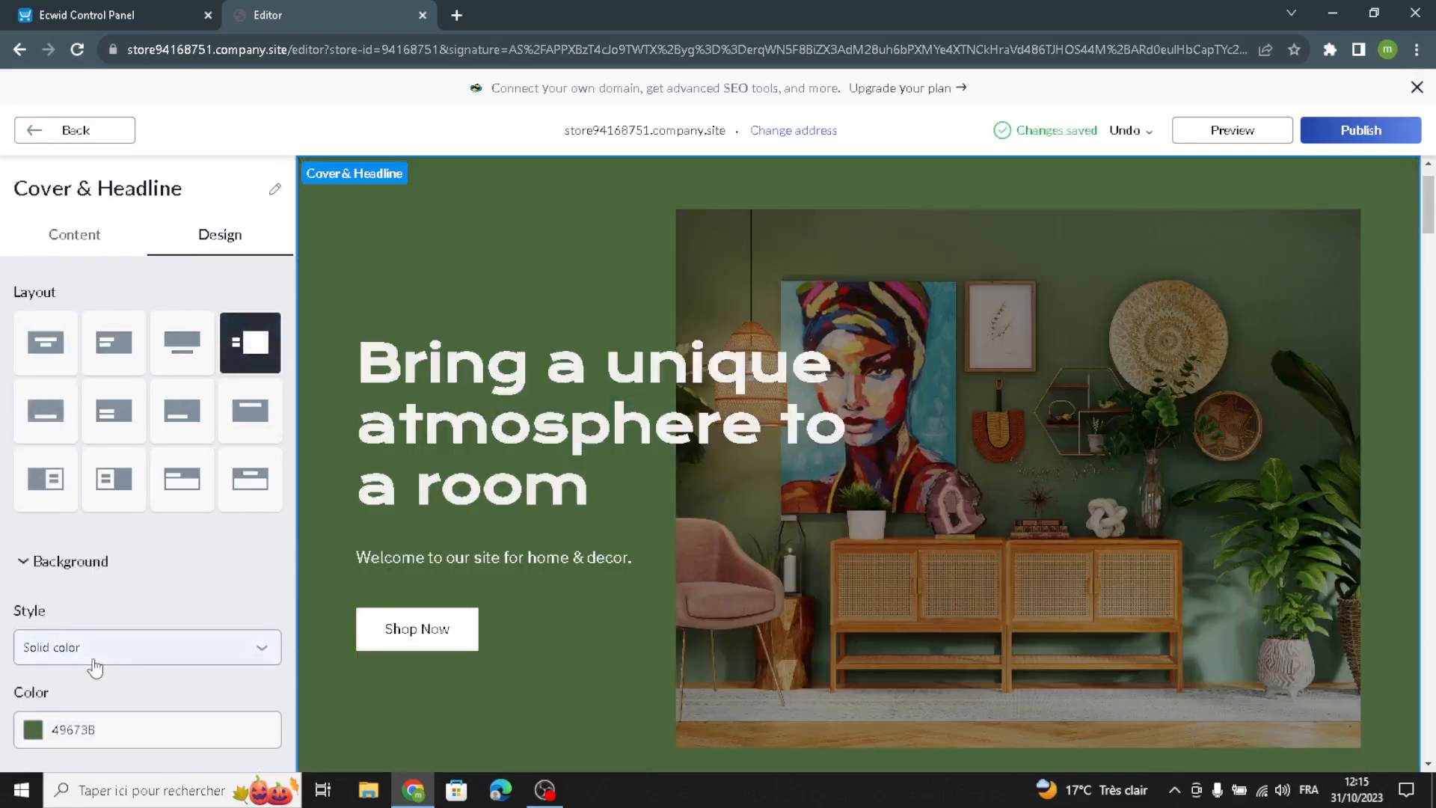
{"action": "scroll", "coordinate": [96, 663], "scroll_direction": "down", "scroll_amount": 3}
{"action": "scroll", "coordinate": [70, 464], "scroll_direction": "up", "scroll_amount": 3}
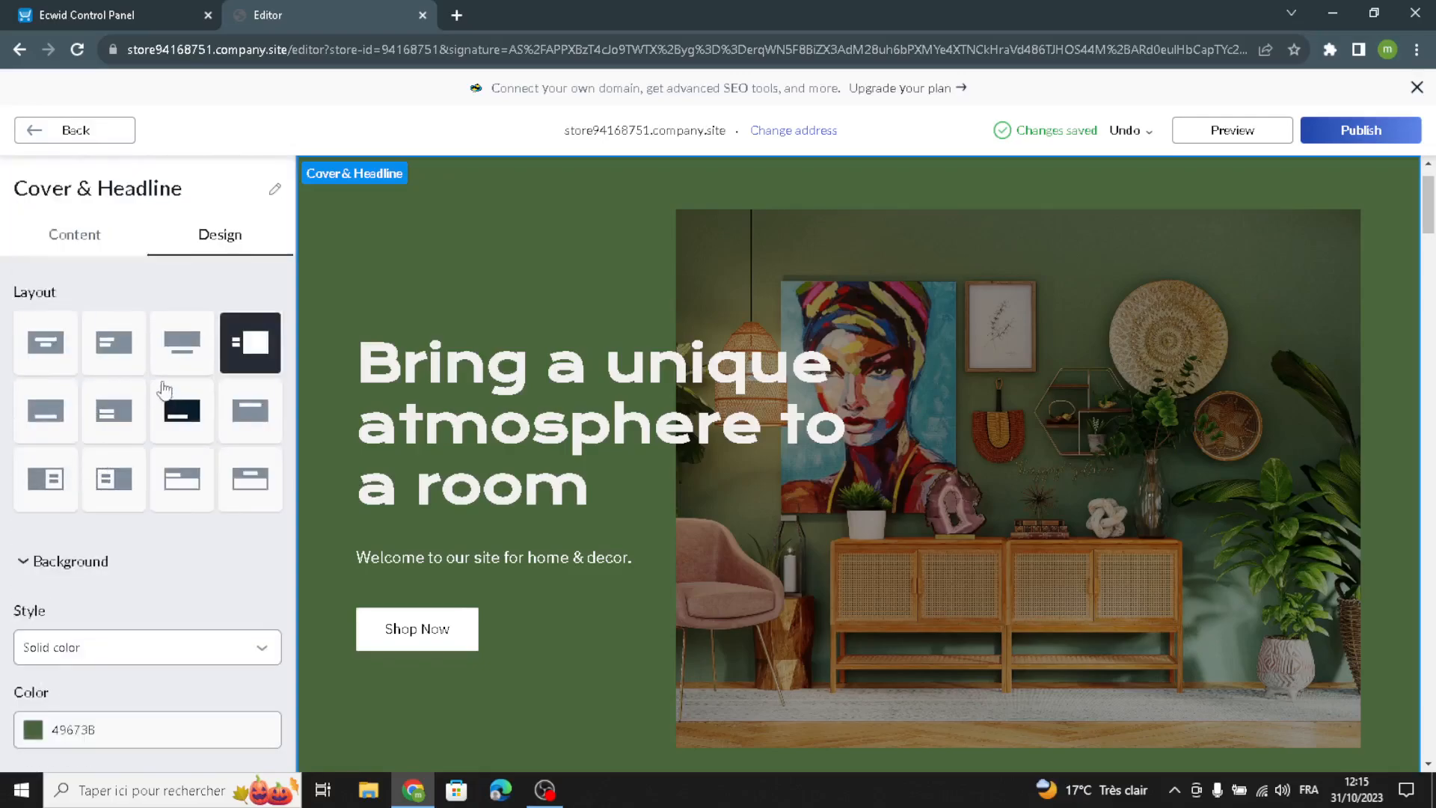
Step: Switch Cover & Headline to the layout with the image beside a right-hand text sidebar, check the description's style options, and return to the homepage sections
{"action": "left_click", "coordinate": [66, 492]}
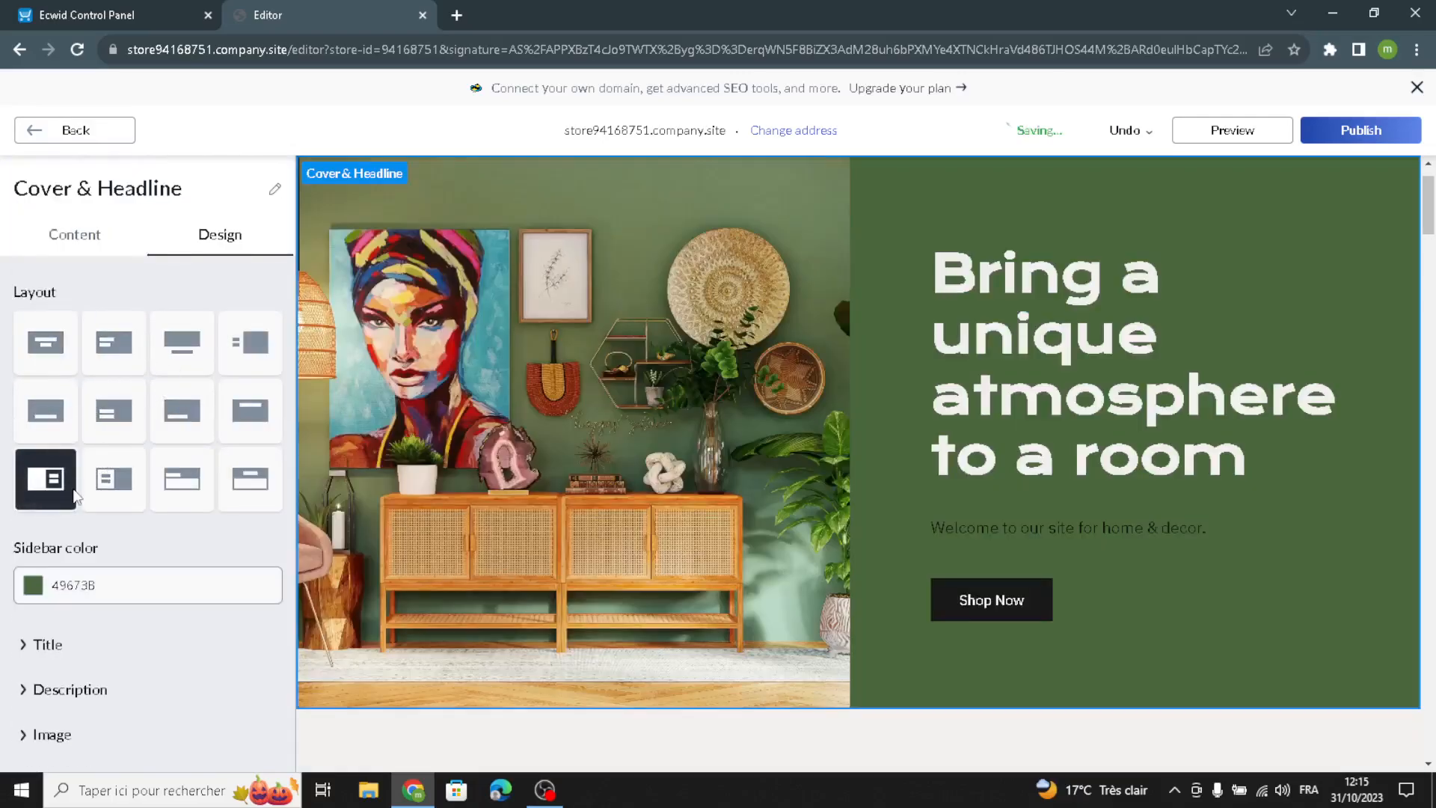
{"action": "scroll", "coordinate": [66, 523], "scroll_direction": "down", "scroll_amount": 1}
{"action": "left_click", "coordinate": [63, 596]}
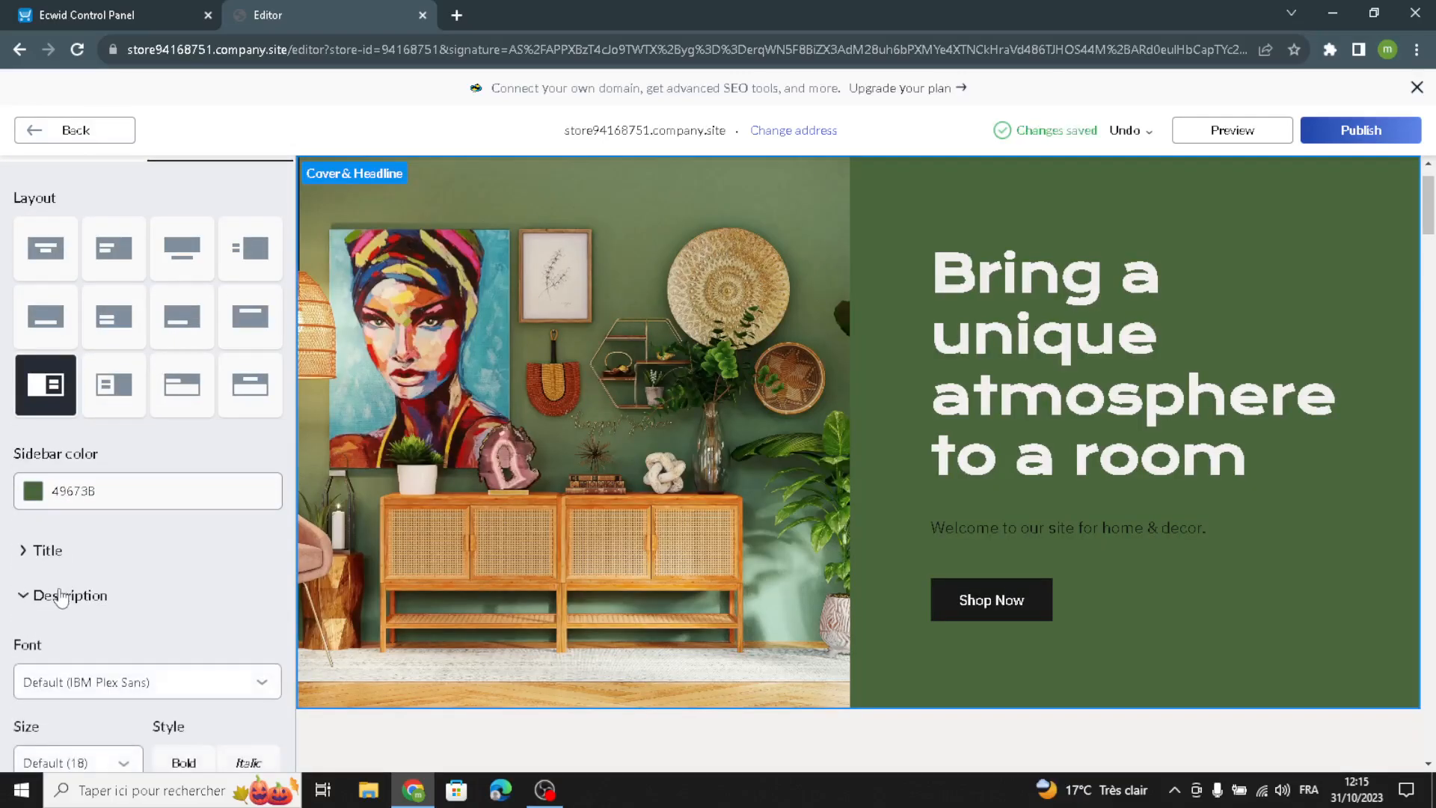
{"action": "scroll", "coordinate": [64, 591], "scroll_direction": "up", "scroll_amount": 1}
{"action": "scroll", "coordinate": [65, 589], "scroll_direction": "down", "scroll_amount": 5}
{"action": "scroll", "coordinate": [65, 589], "scroll_direction": "up", "scroll_amount": 5}
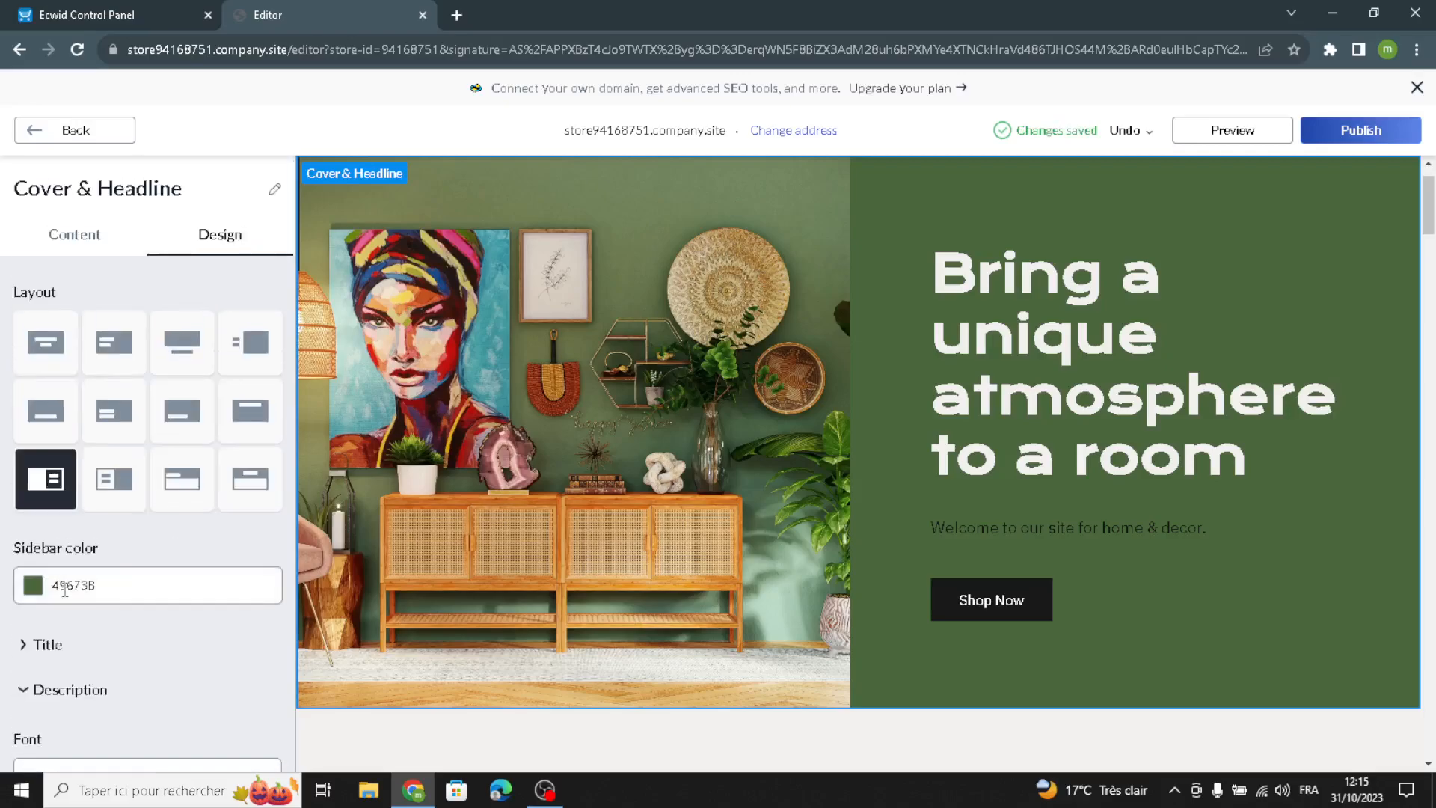
{"action": "scroll", "coordinate": [65, 590], "scroll_direction": "down", "scroll_amount": 3}
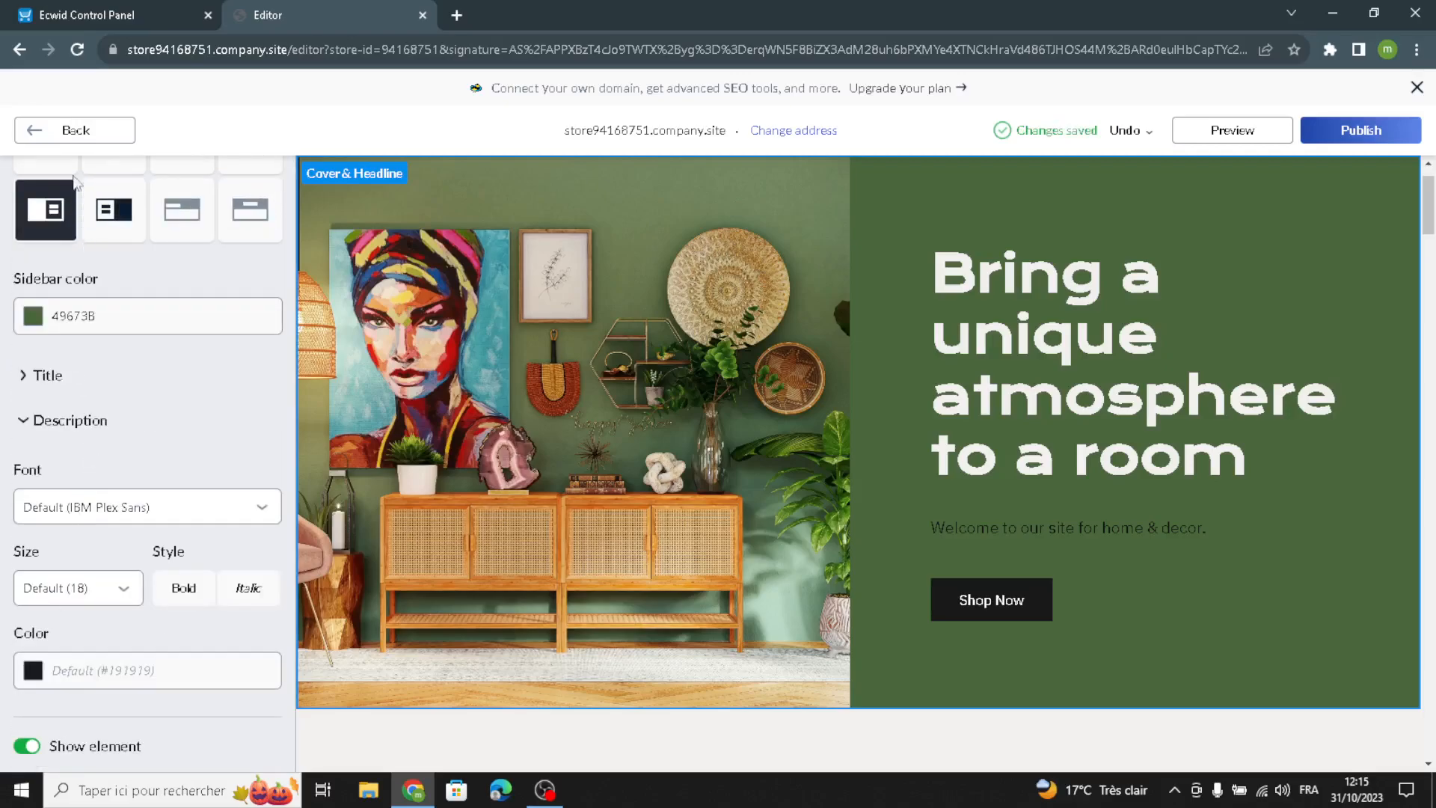
{"action": "left_click", "coordinate": [111, 135]}
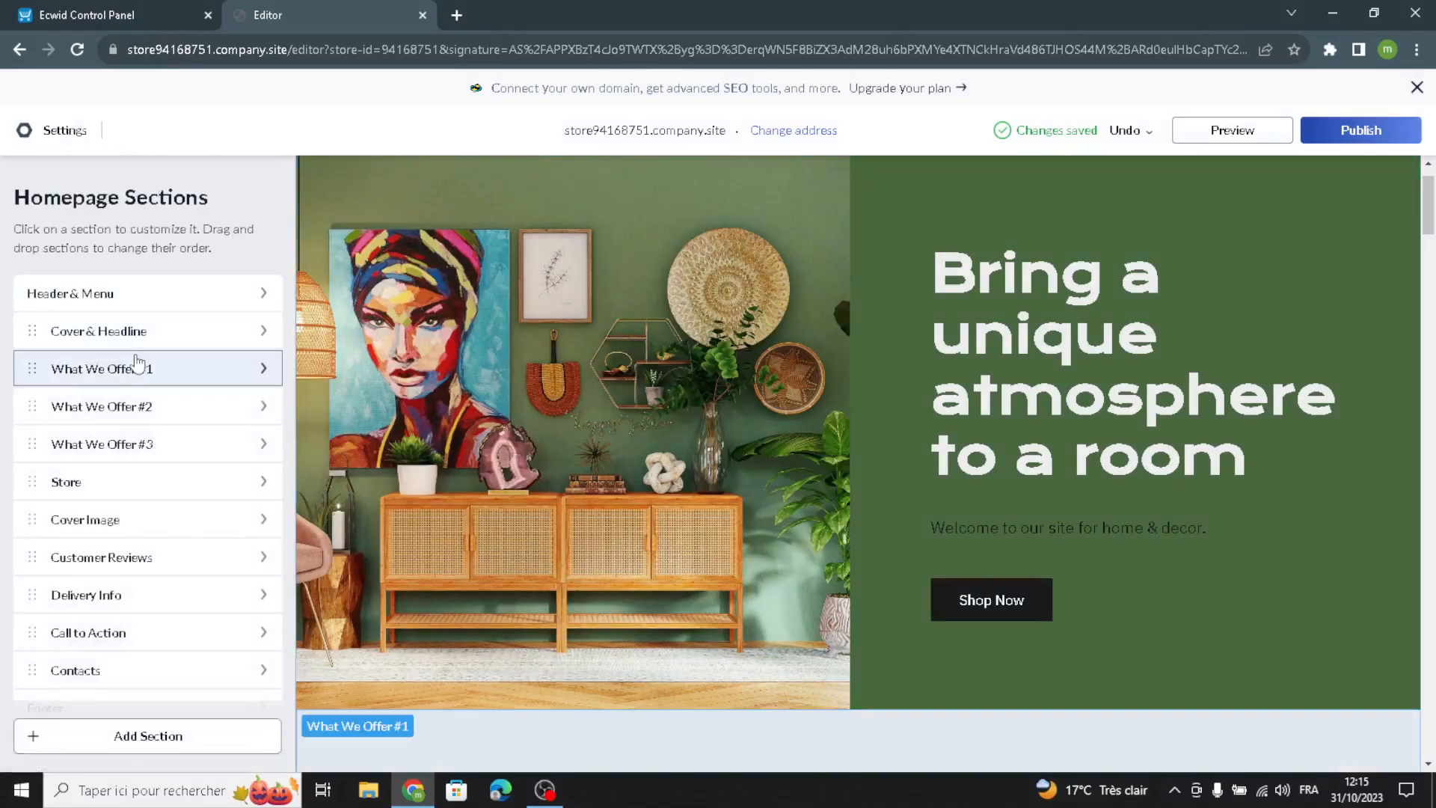
Step: Examine the title, subtitle, description and image content of the What We Offer #1 section, and return to the homepage sections
{"action": "left_click", "coordinate": [115, 370]}
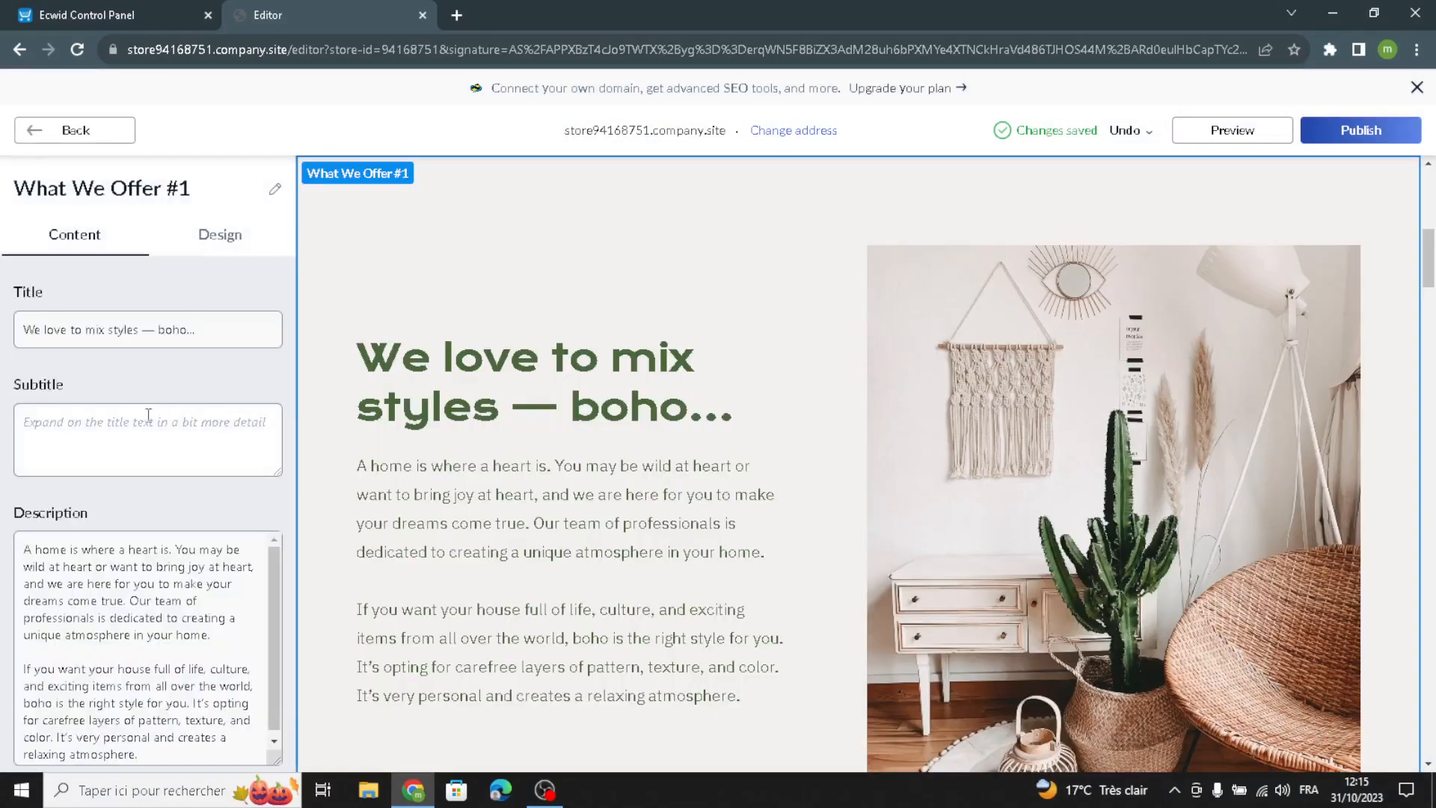
{"action": "left_click", "coordinate": [206, 318]}
{"action": "left_click", "coordinate": [237, 322]}
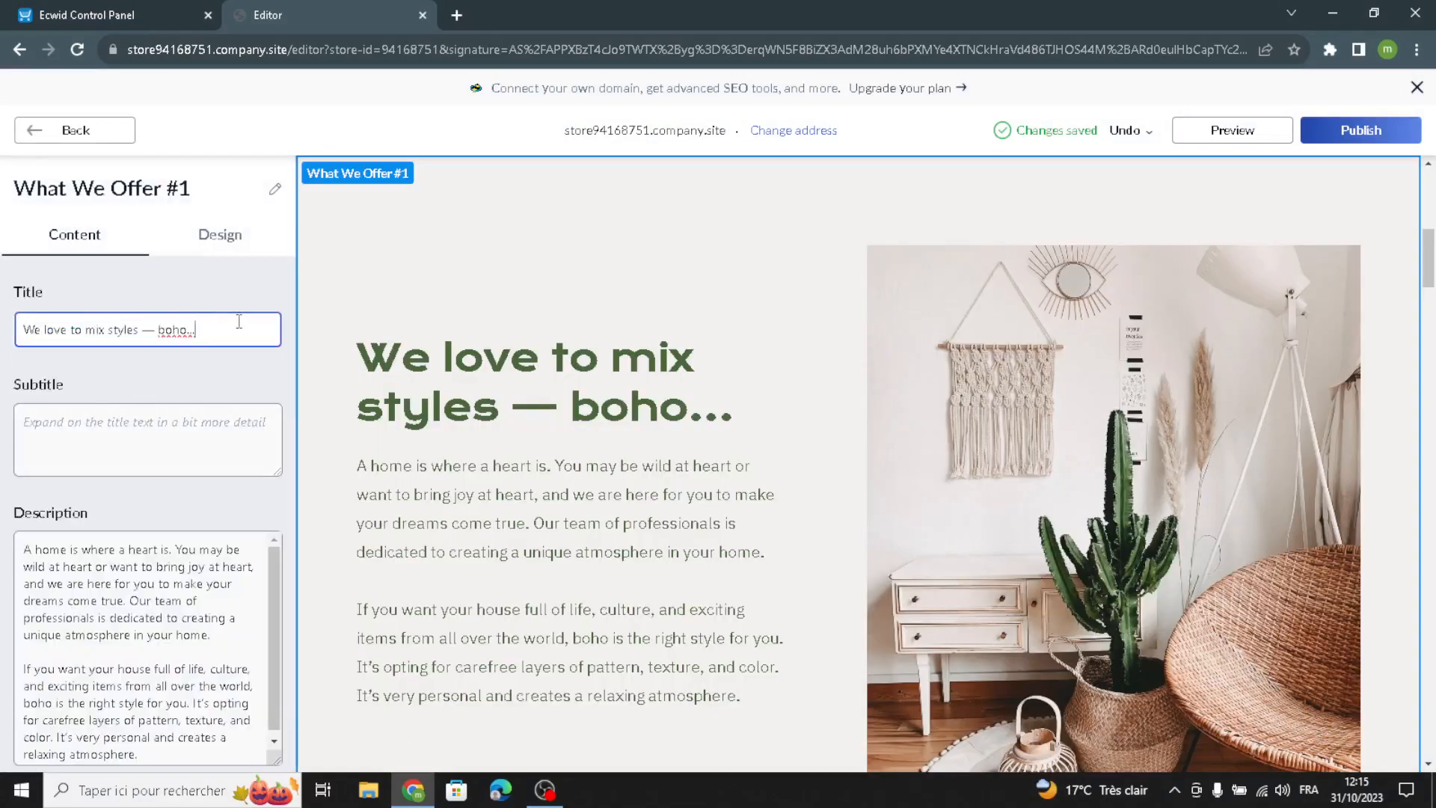
{"action": "left_click_drag", "start_coordinate": [237, 321], "coordinate": [6, 339]}
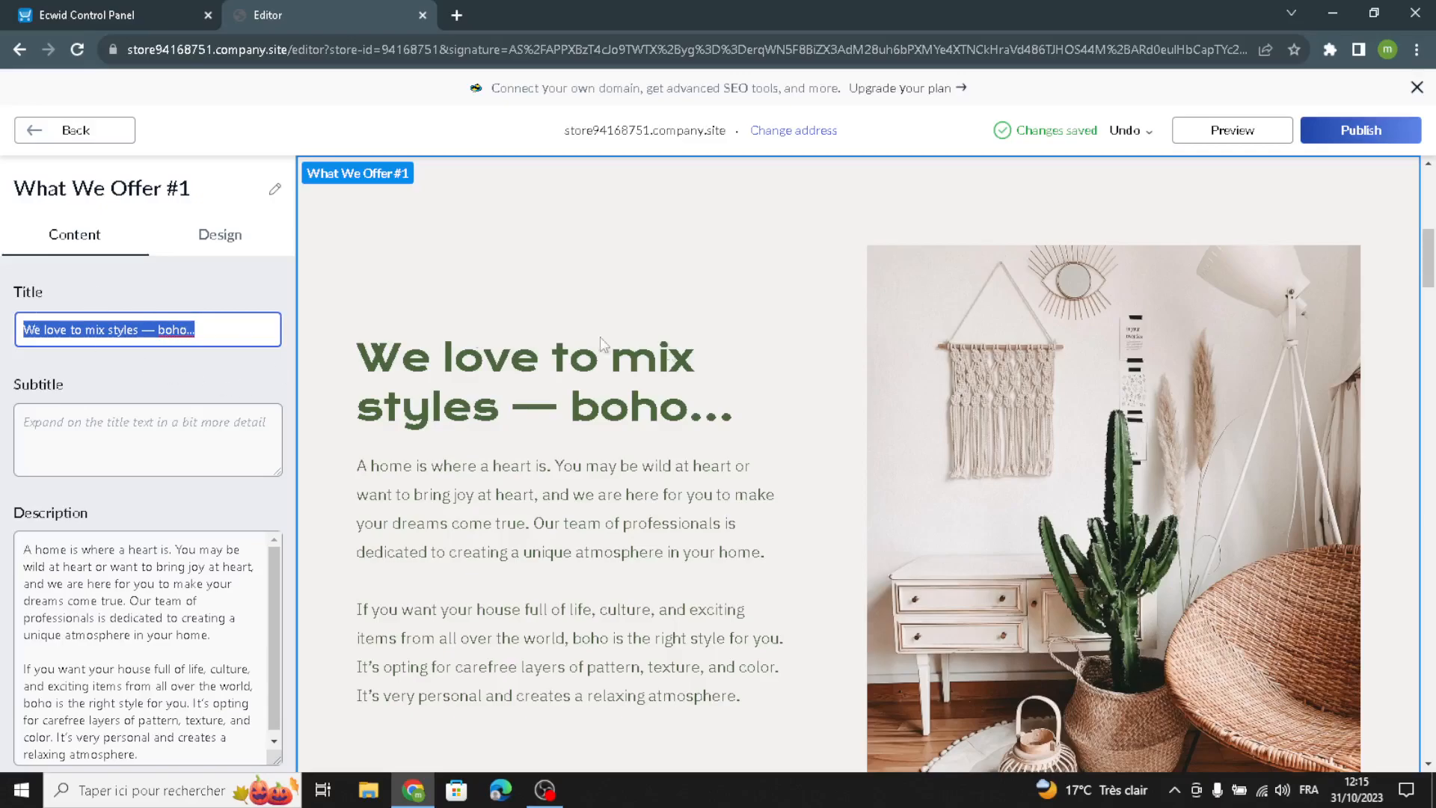
{"action": "left_click", "coordinate": [121, 440]}
{"action": "scroll", "coordinate": [95, 501], "scroll_direction": "down", "scroll_amount": 4}
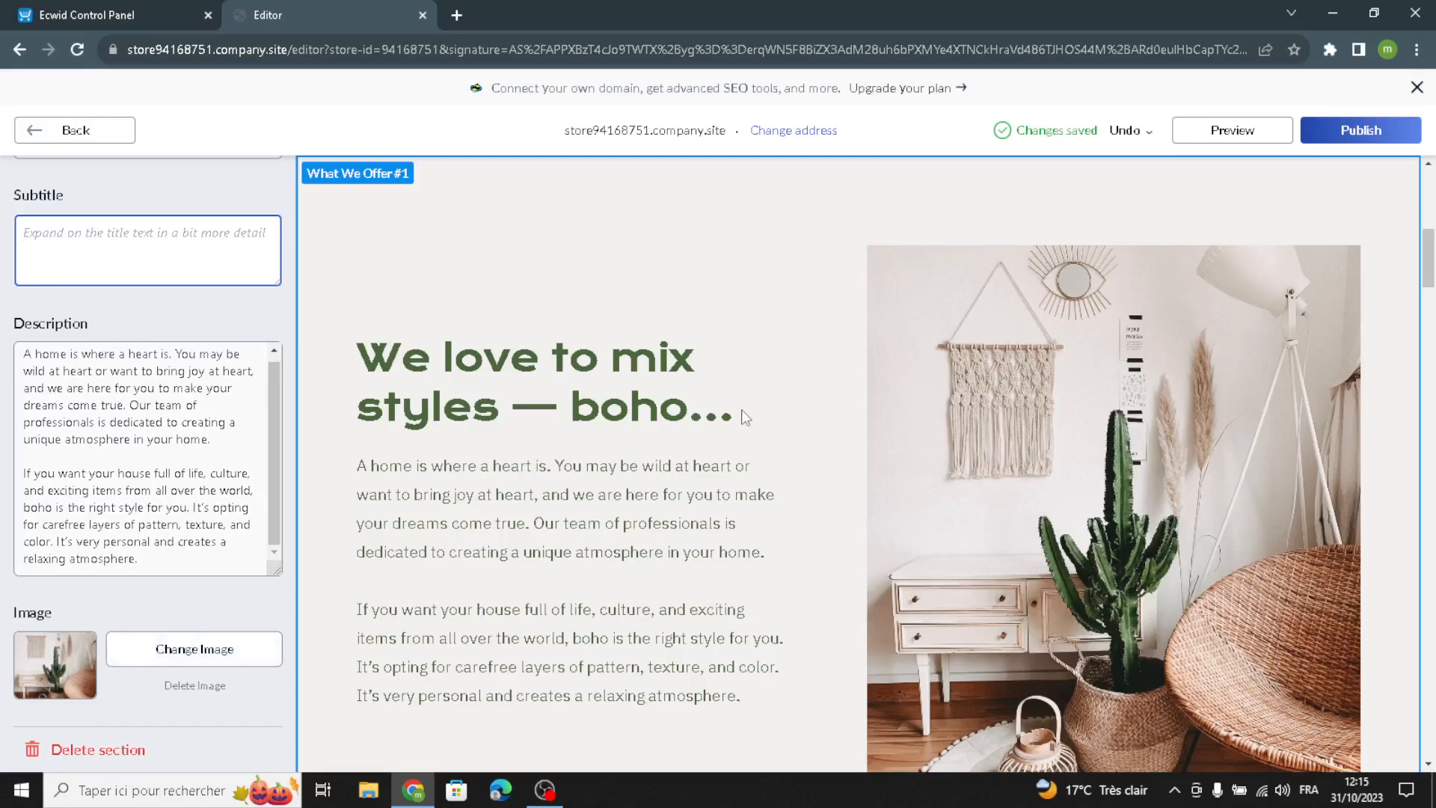
{"action": "scroll", "coordinate": [746, 417], "scroll_direction": "up", "scroll_amount": 1}
{"action": "left_click", "coordinate": [127, 182]}
{"action": "left_click", "coordinate": [78, 141]}
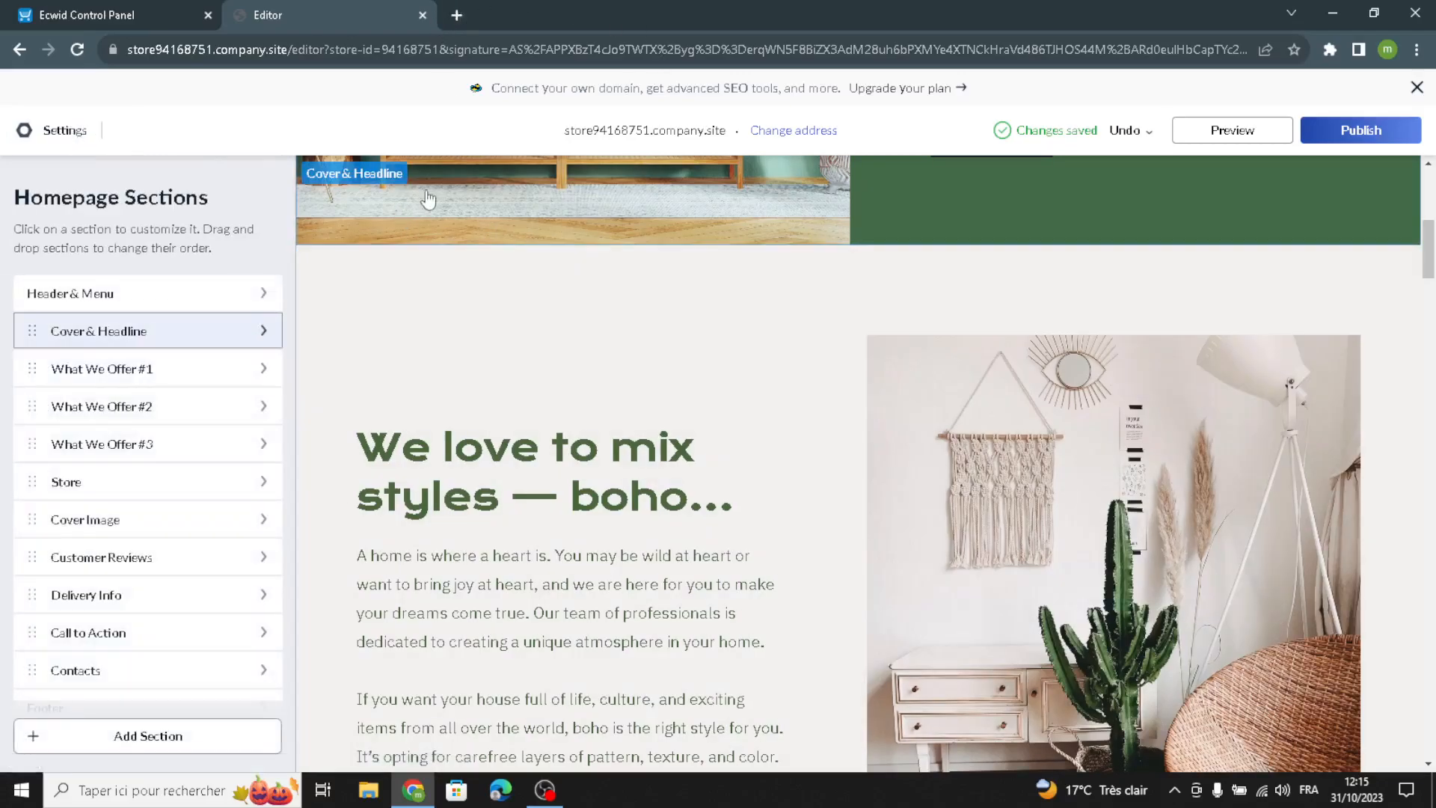
Step: Change the What We Offer #2 section to the layout with the title above a full-width image, and return to the homepage sections
{"action": "left_click", "coordinate": [114, 407]}
{"action": "left_click", "coordinate": [128, 425]}
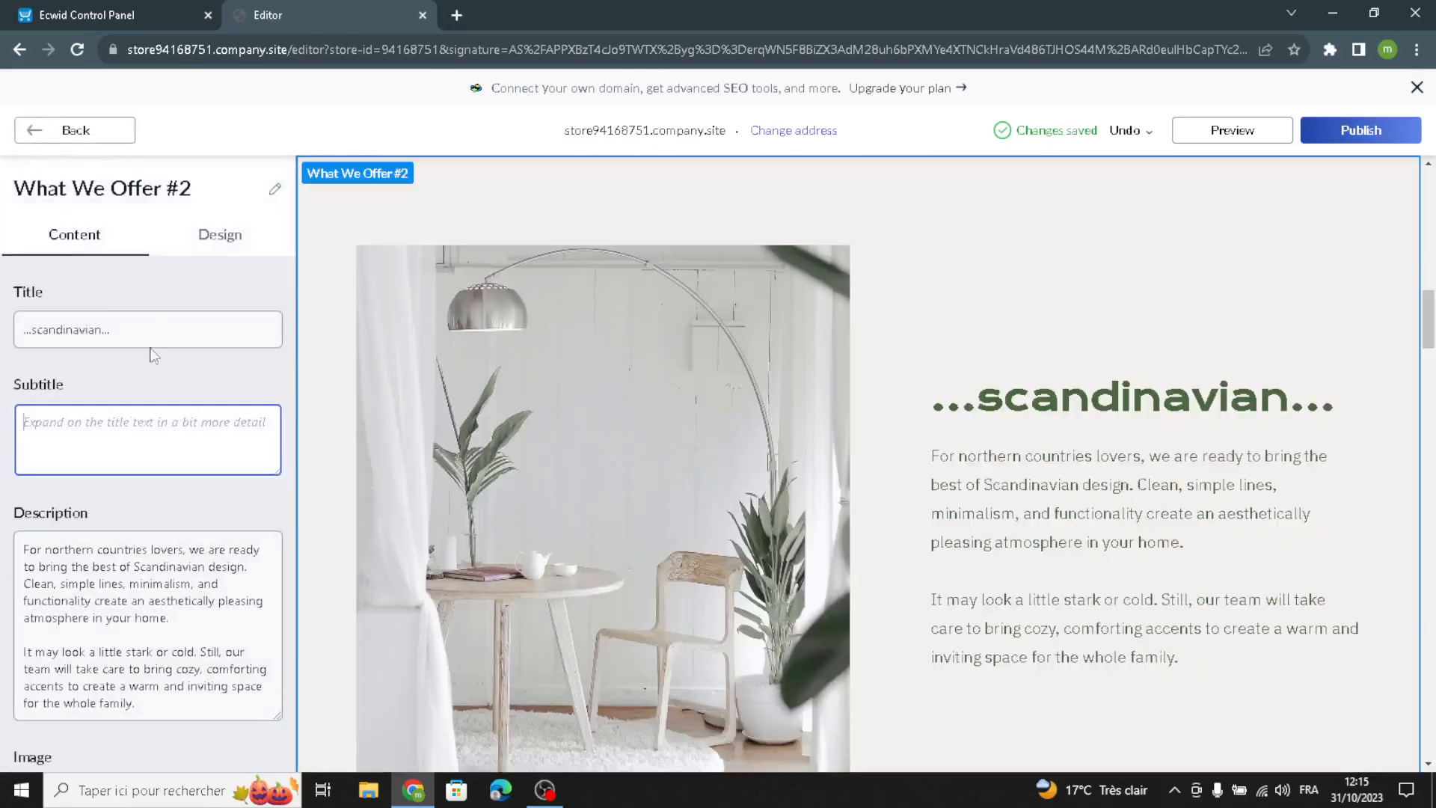
{"action": "left_click", "coordinate": [161, 308]}
{"action": "left_click", "coordinate": [74, 444]}
{"action": "left_click", "coordinate": [218, 235]}
{"action": "left_click", "coordinate": [46, 347]}
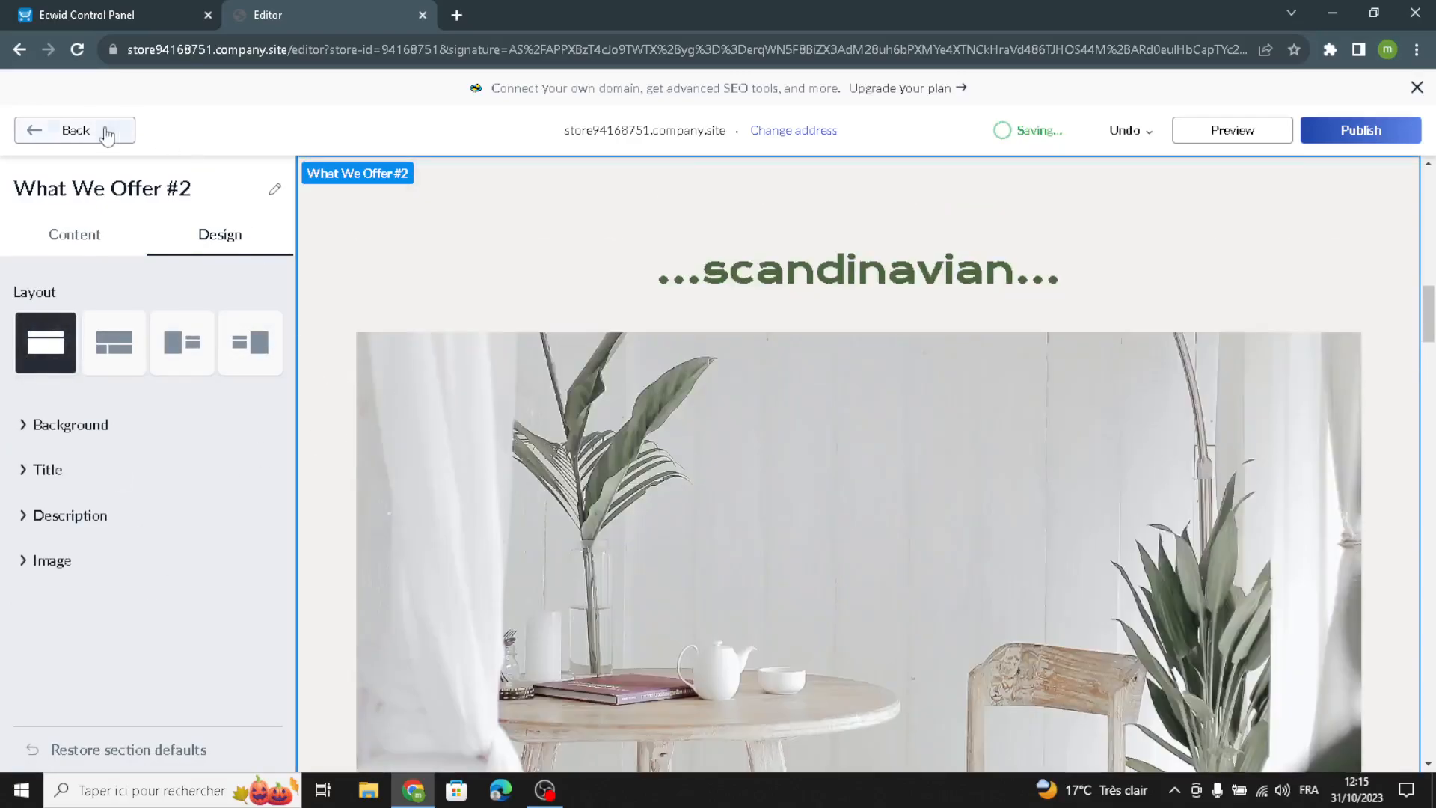
{"action": "left_click", "coordinate": [112, 130]}
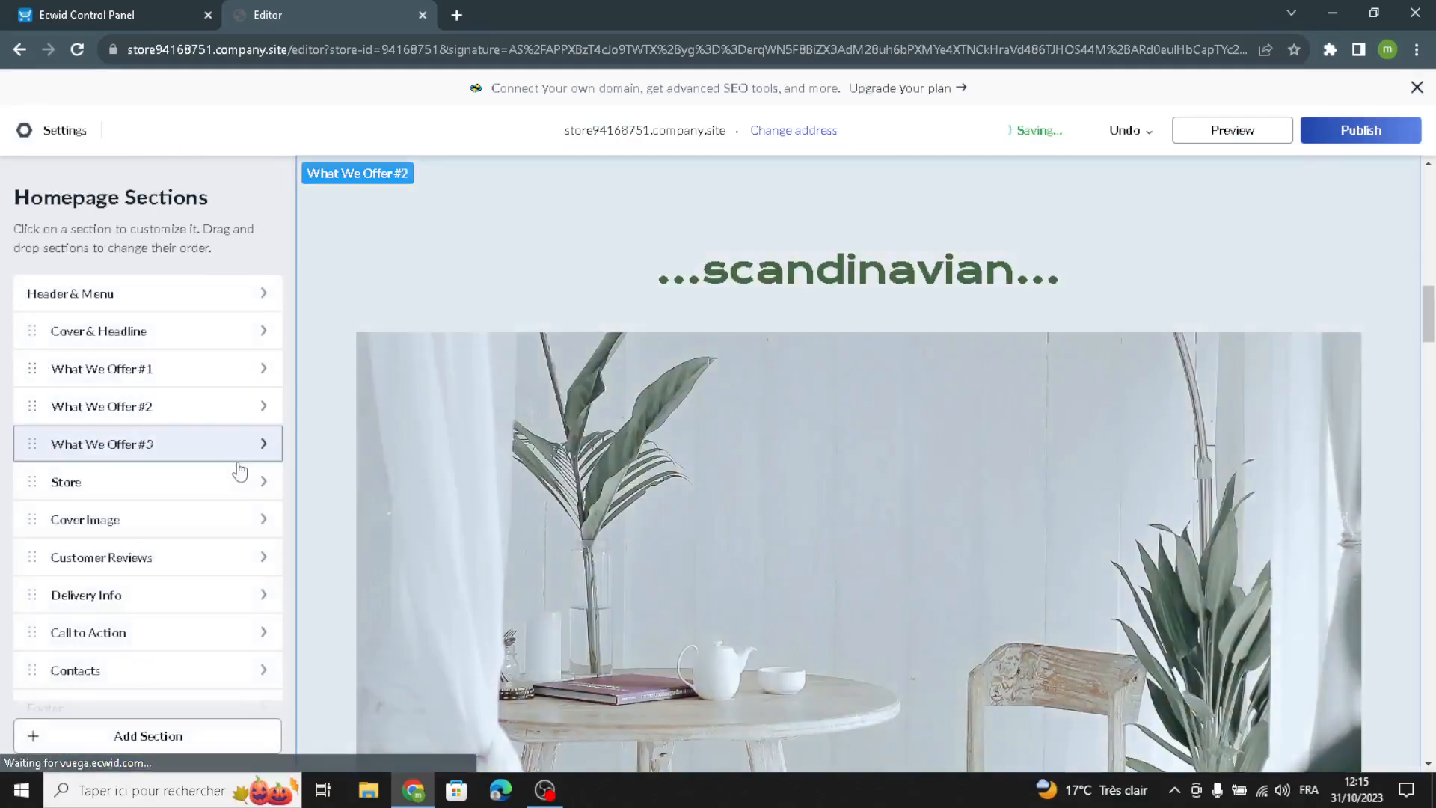
Step: Review the text and image content of the What We Offer #3 section, and return to the homepage sections
{"action": "left_click", "coordinate": [177, 441]}
{"action": "scroll", "coordinate": [43, 564], "scroll_direction": "down", "scroll_amount": 2}
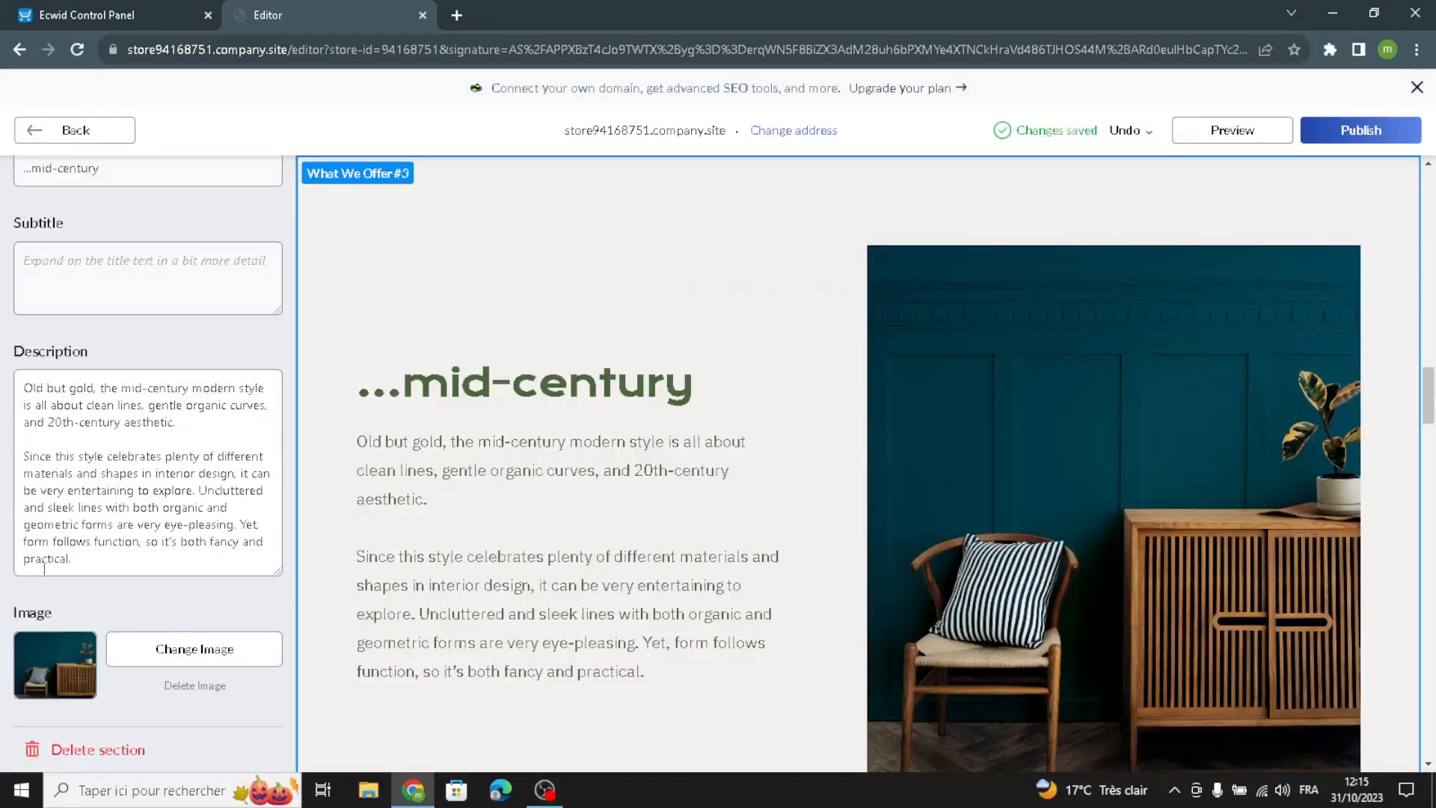
{"action": "scroll", "coordinate": [43, 564], "scroll_direction": "up", "scroll_amount": 2}
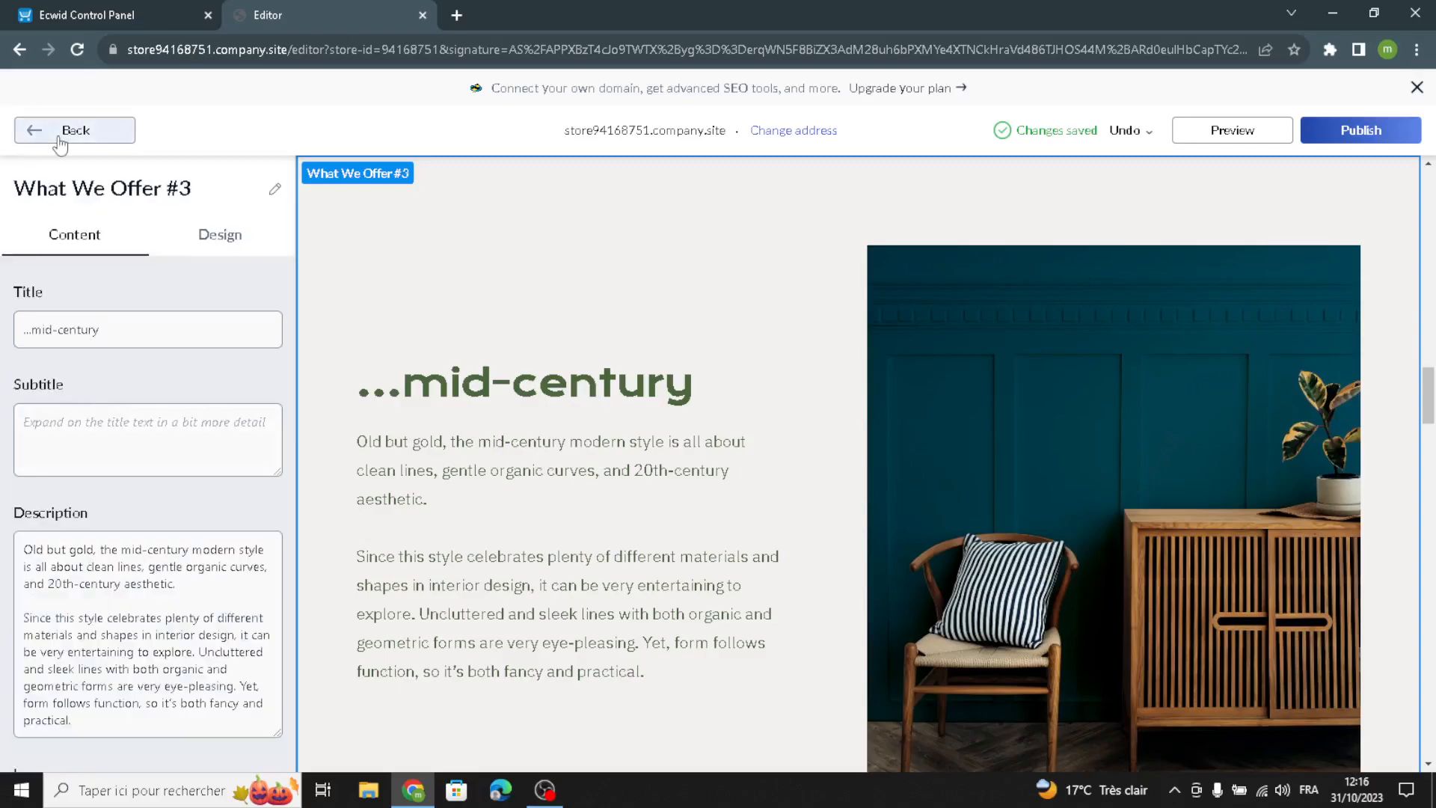
{"action": "left_click", "coordinate": [59, 136]}
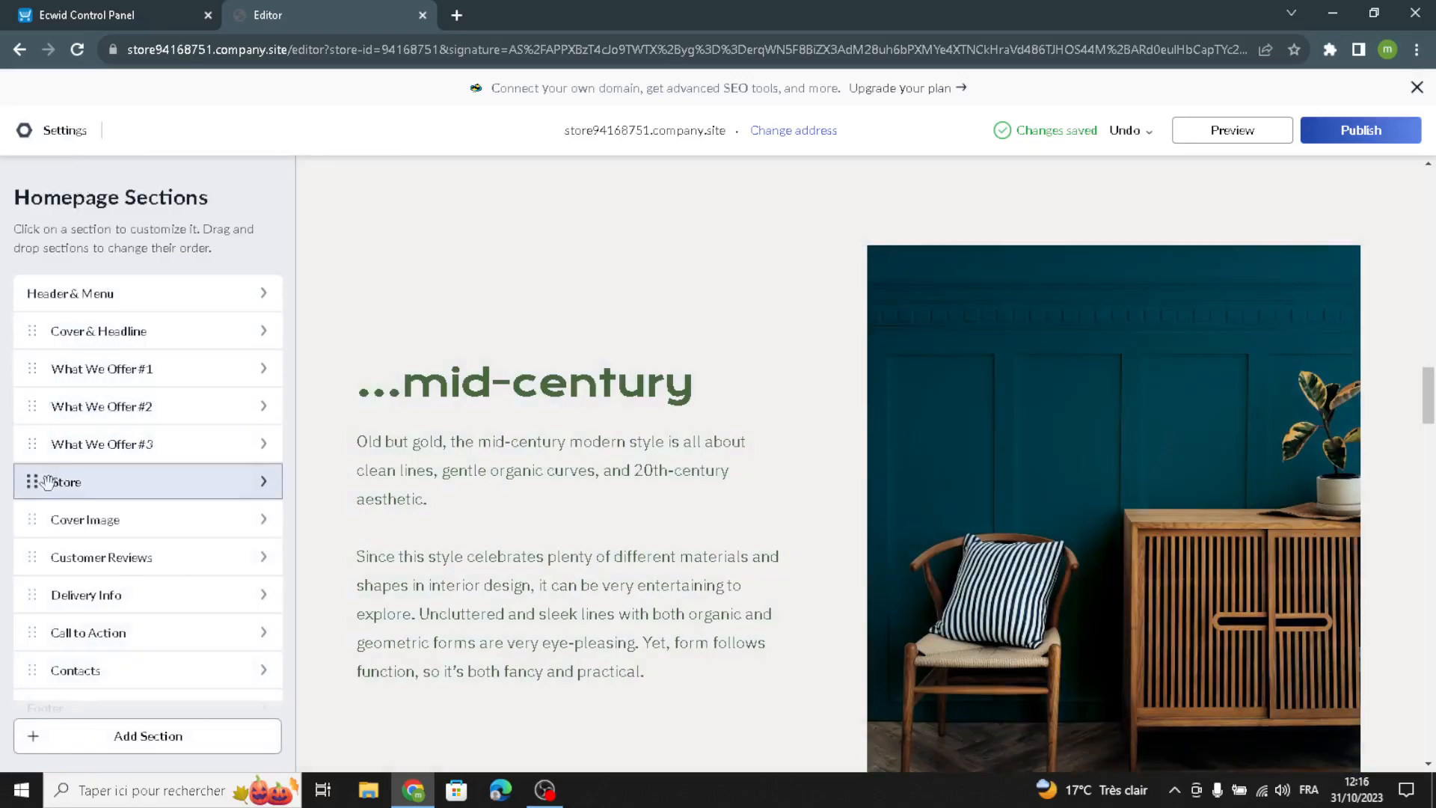
Step: Check the Store section, and start a new catalog product in the Ecwid Control Panel
{"action": "left_click", "coordinate": [47, 481]}
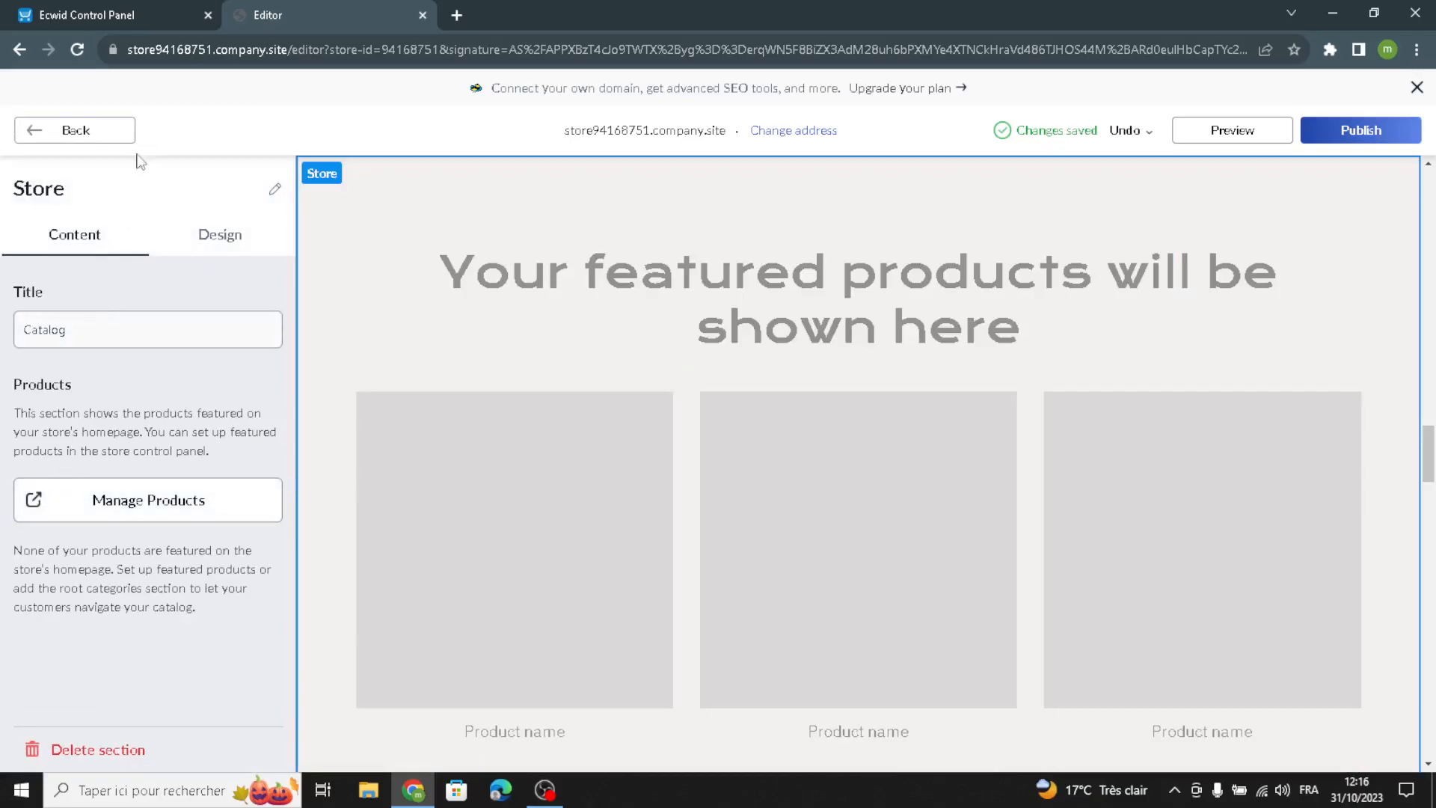
{"action": "left_click", "coordinate": [104, 9]}
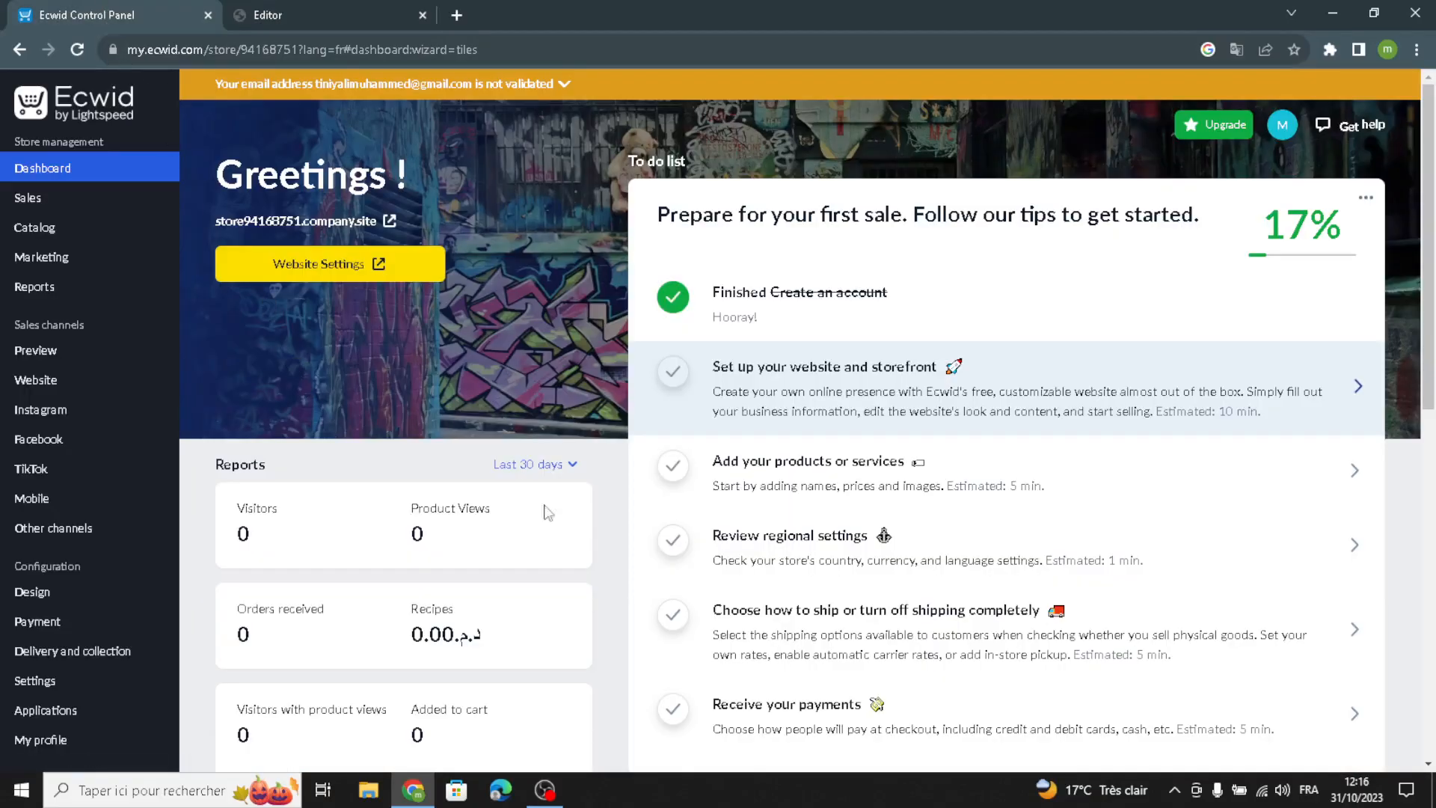
{"action": "left_click", "coordinate": [770, 466]}
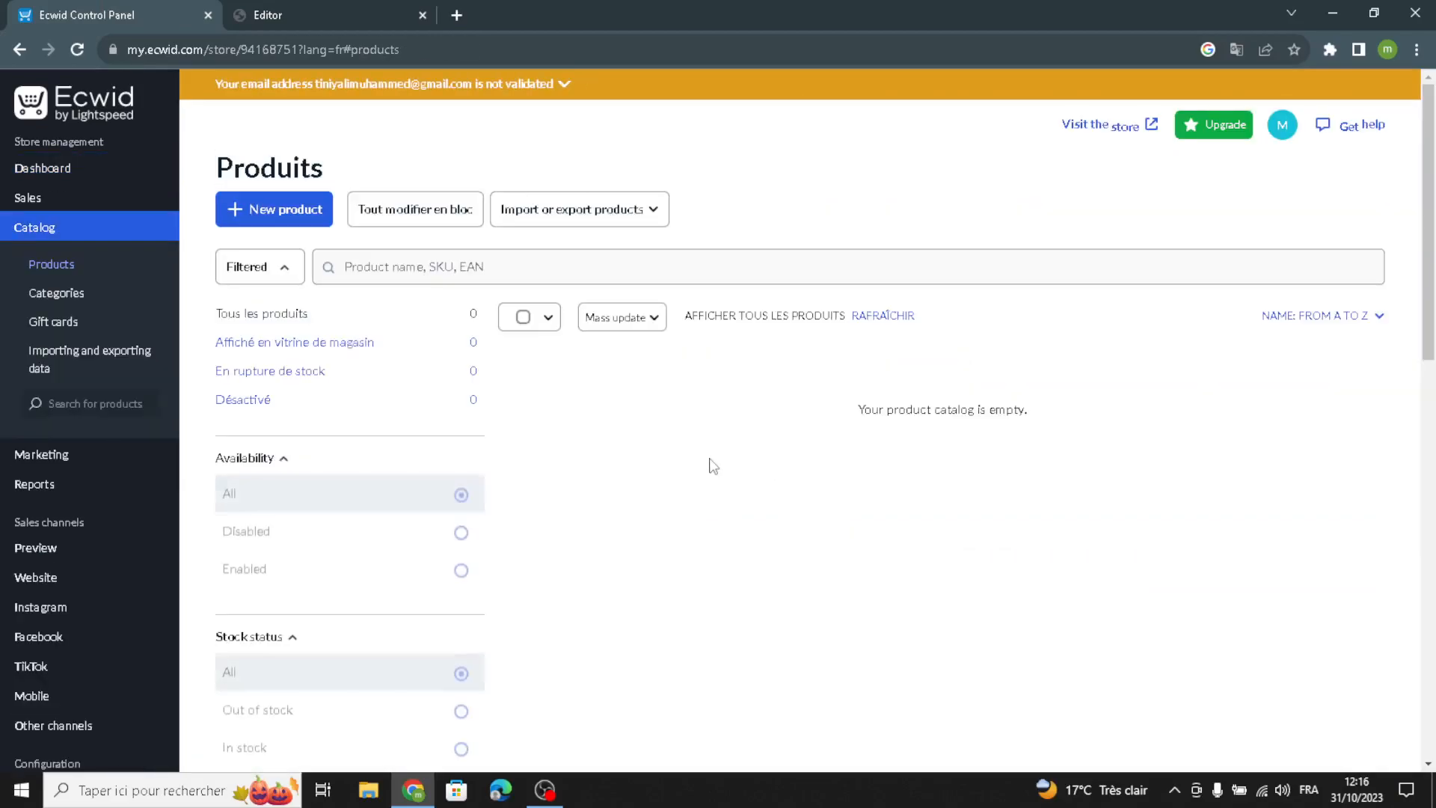
{"action": "left_click", "coordinate": [280, 211]}
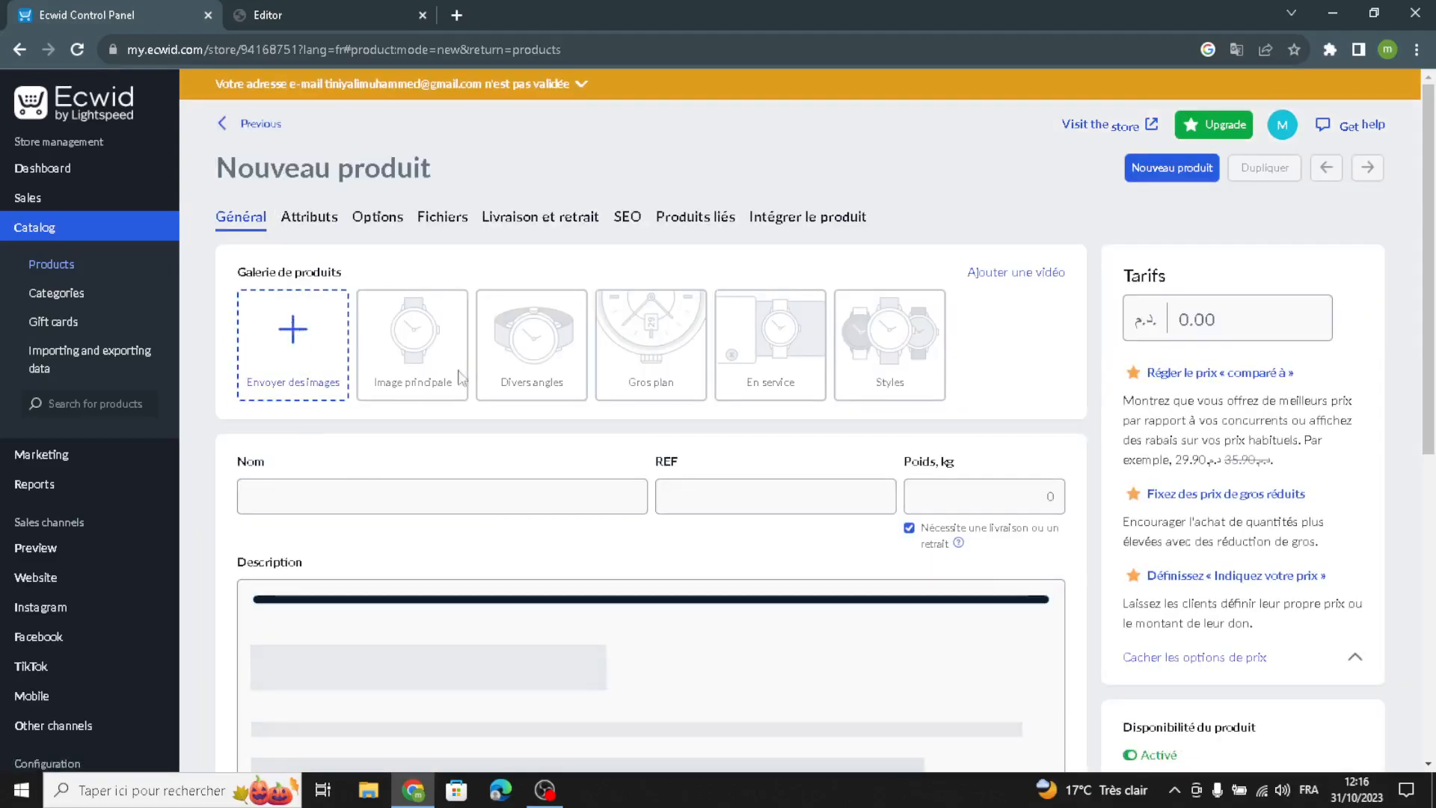
Step: Look over the new product form's name, REF, weight, price and description fields
{"action": "left_click", "coordinate": [306, 497]}
{"action": "left_click", "coordinate": [729, 501]}
{"action": "left_click", "coordinate": [939, 497]}
{"action": "left_click", "coordinate": [1230, 314]}
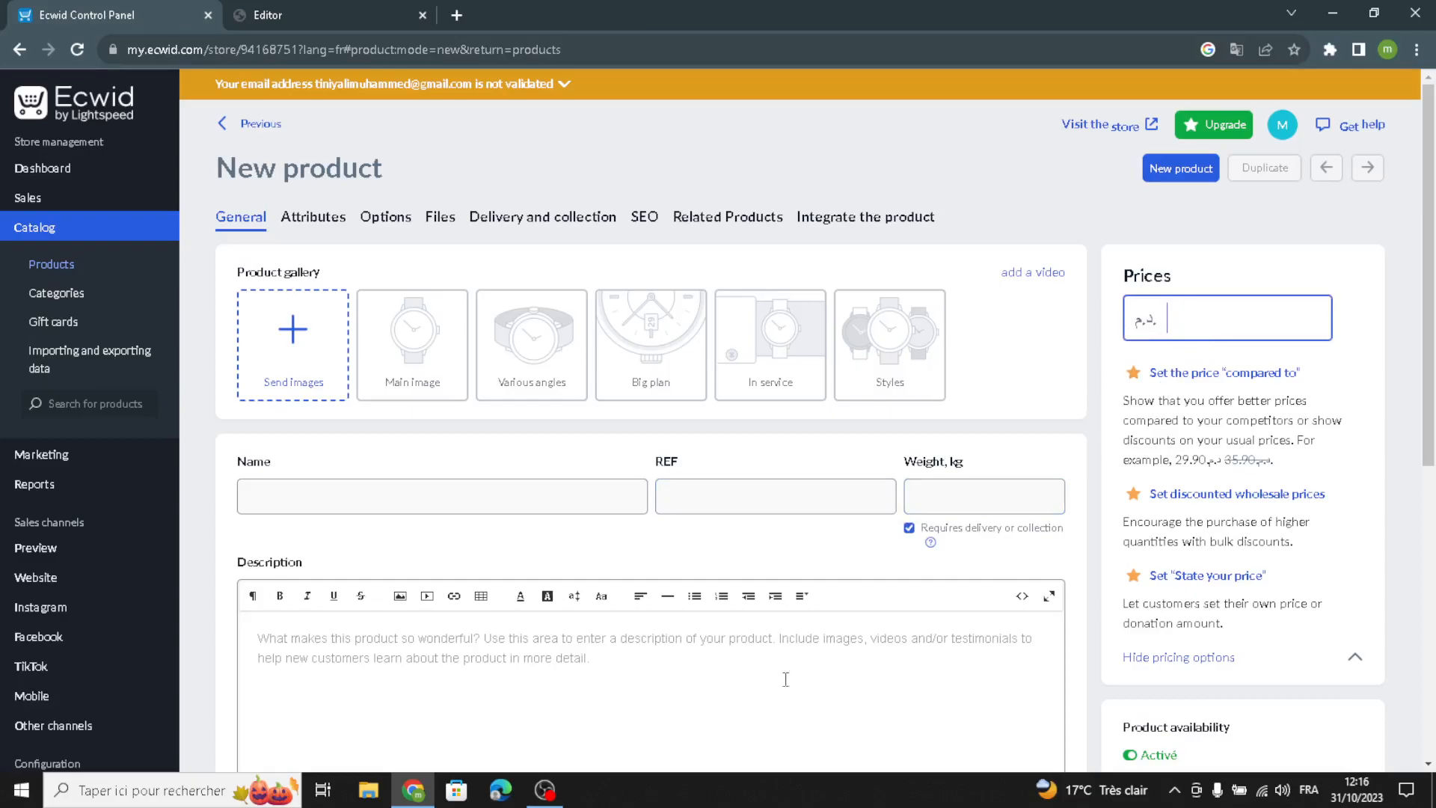
{"action": "scroll", "coordinate": [481, 666], "scroll_direction": "down", "scroll_amount": 2}
{"action": "left_click", "coordinate": [449, 519]}
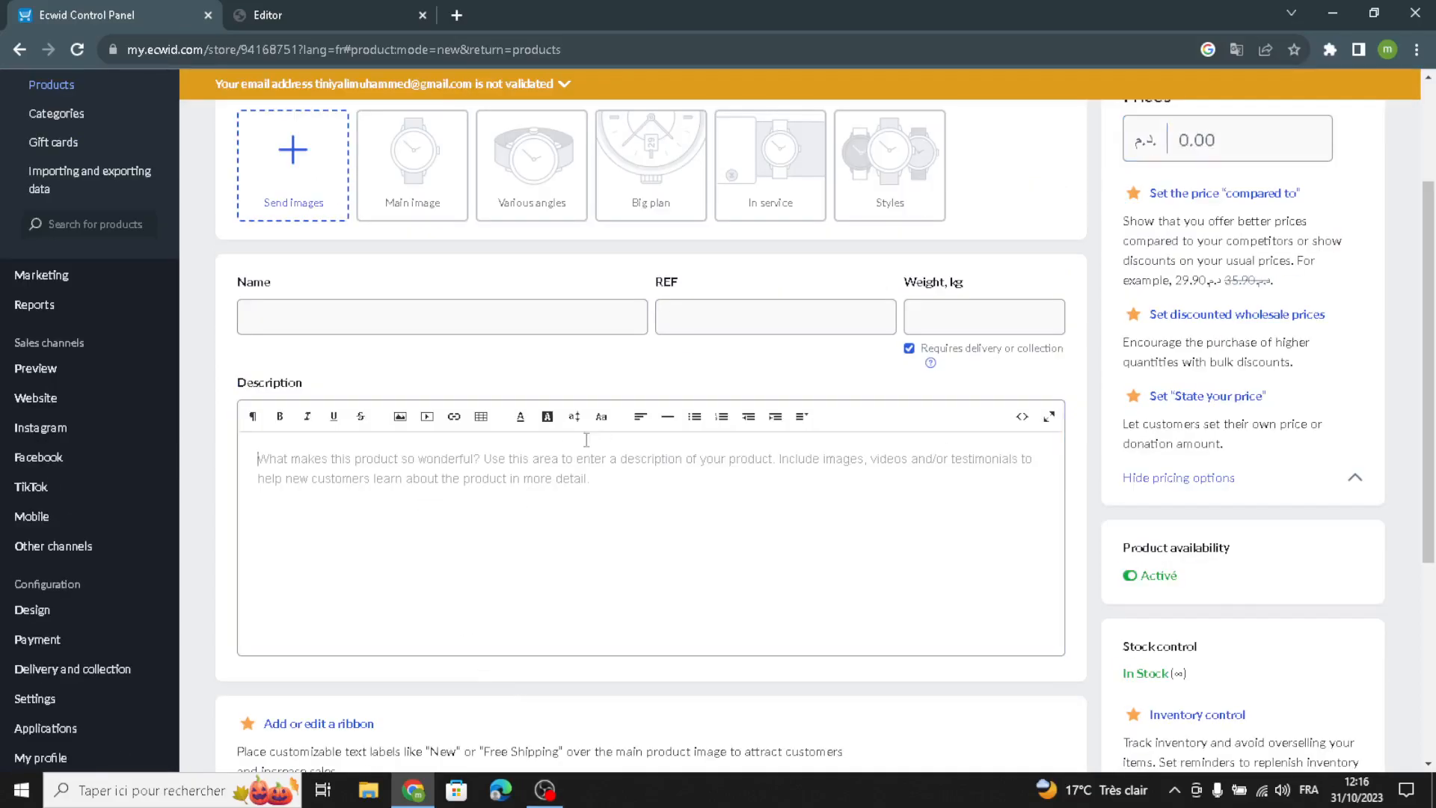
Step: Switch back to the site editor, check the Store section's design options, and return to the homepage sections
{"action": "scroll", "coordinate": [463, 467], "scroll_direction": "up", "scroll_amount": 2}
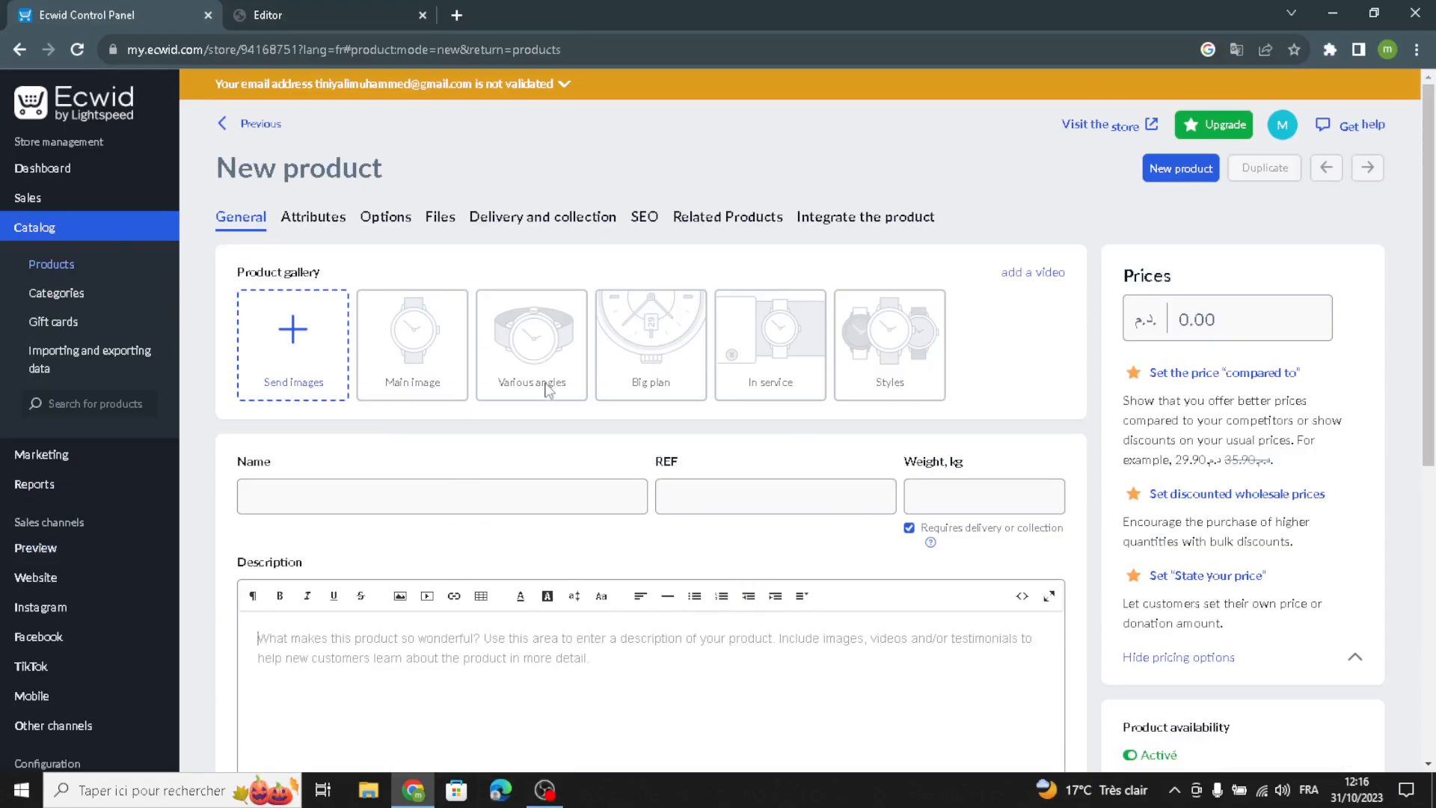
{"action": "left_click", "coordinate": [326, 21]}
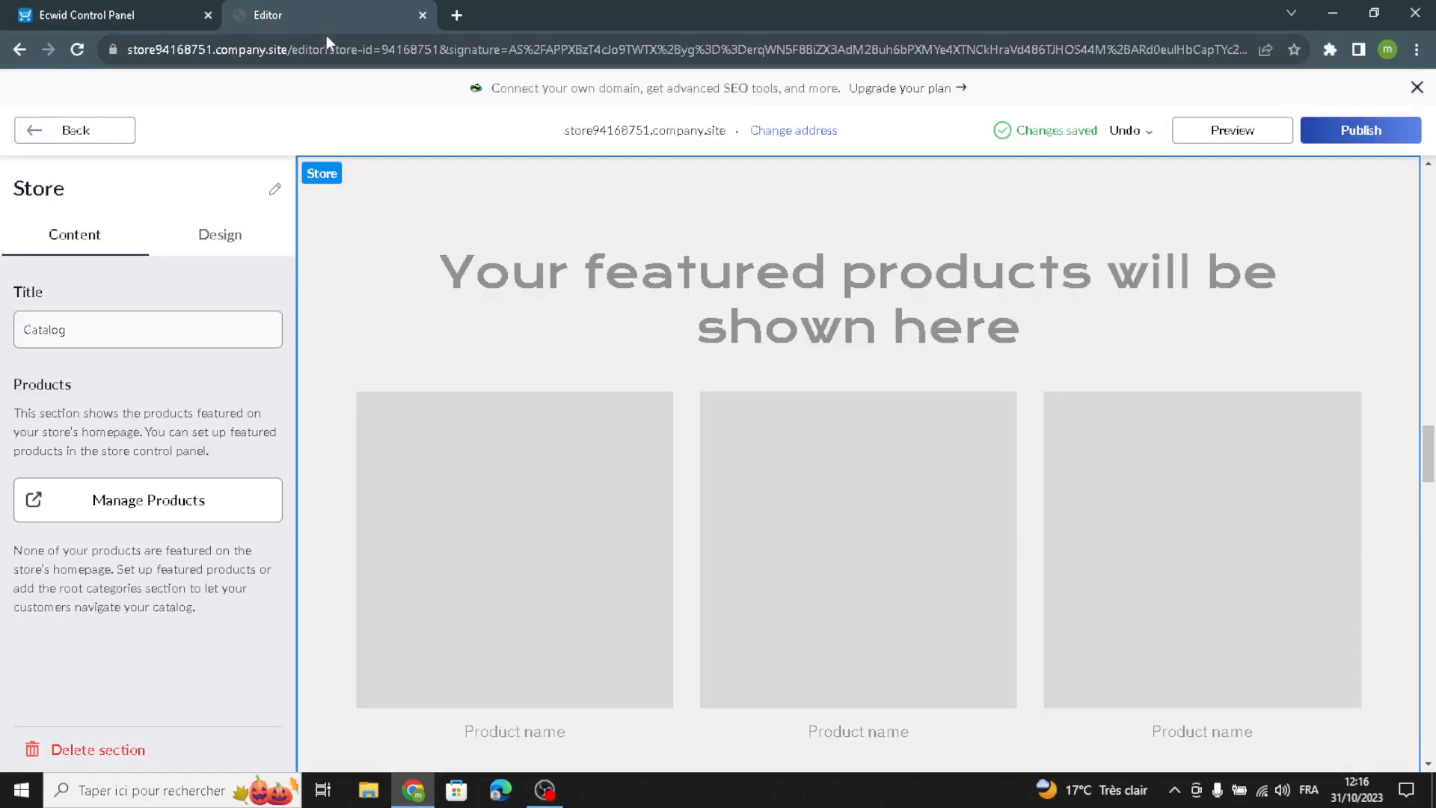
{"action": "left_click", "coordinate": [208, 252]}
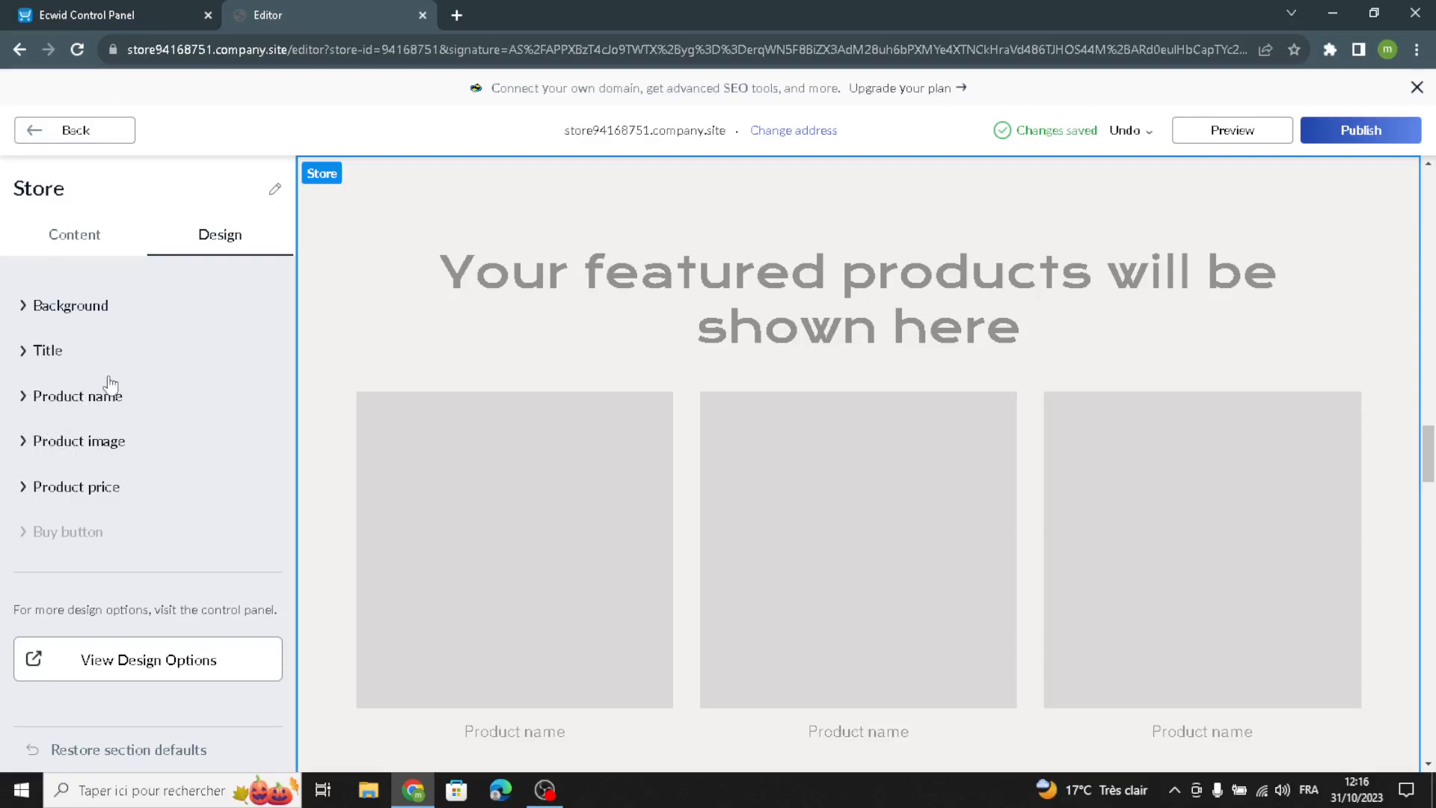
{"action": "left_click", "coordinate": [75, 130]}
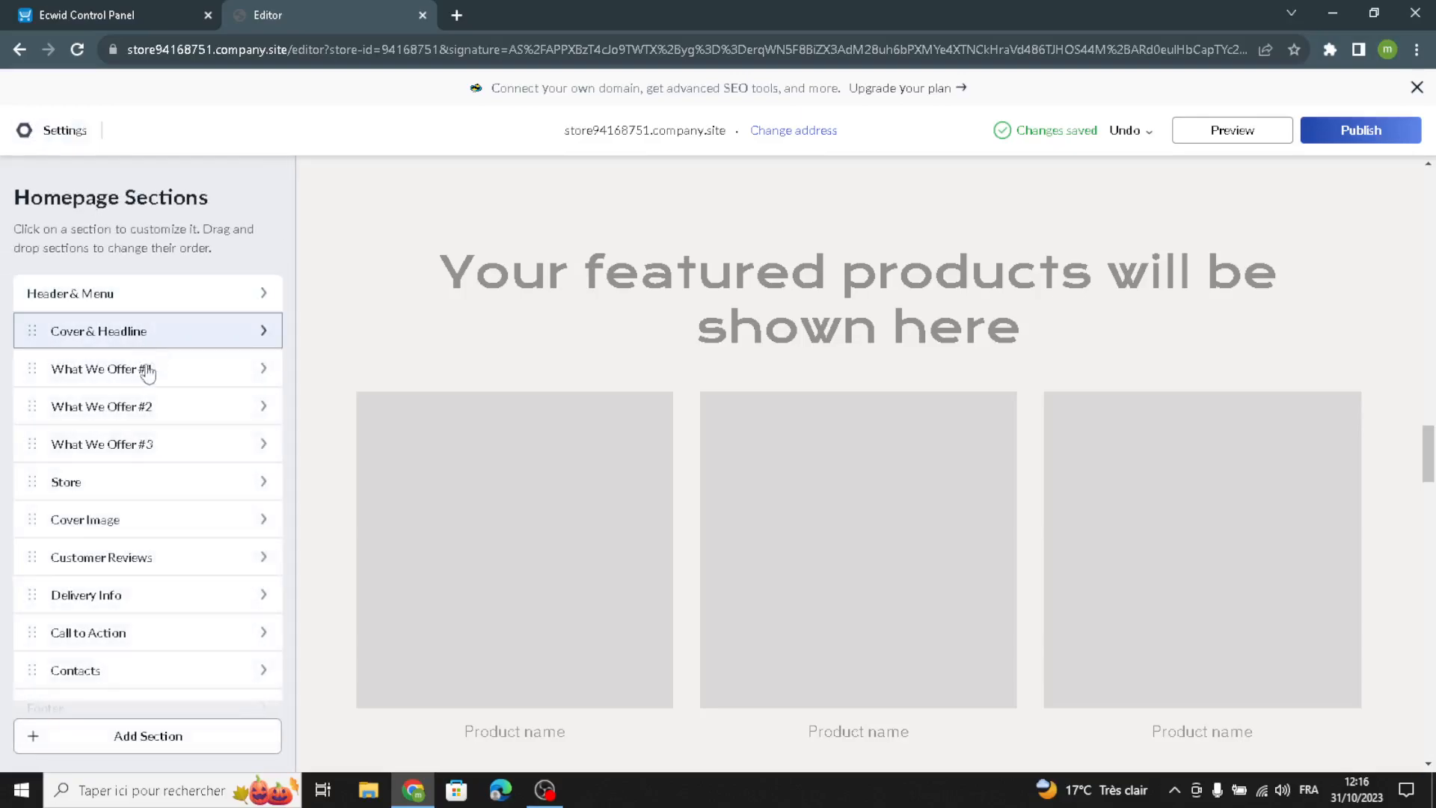
Step: Set the Cover Image section's title to "Furnishings hub"
{"action": "left_click", "coordinate": [142, 533]}
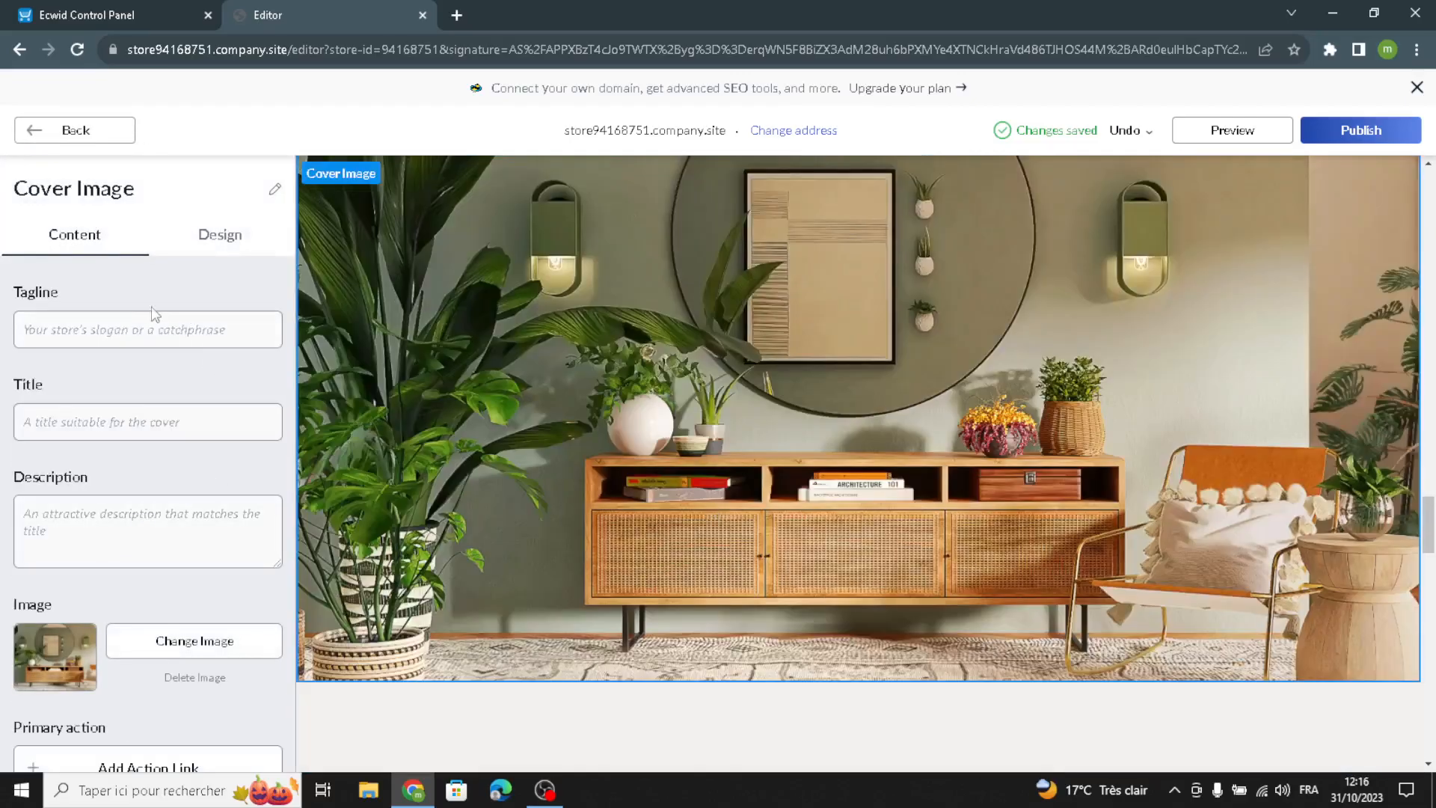
{"action": "left_click", "coordinate": [120, 338]}
{"action": "left_click", "coordinate": [84, 423]}
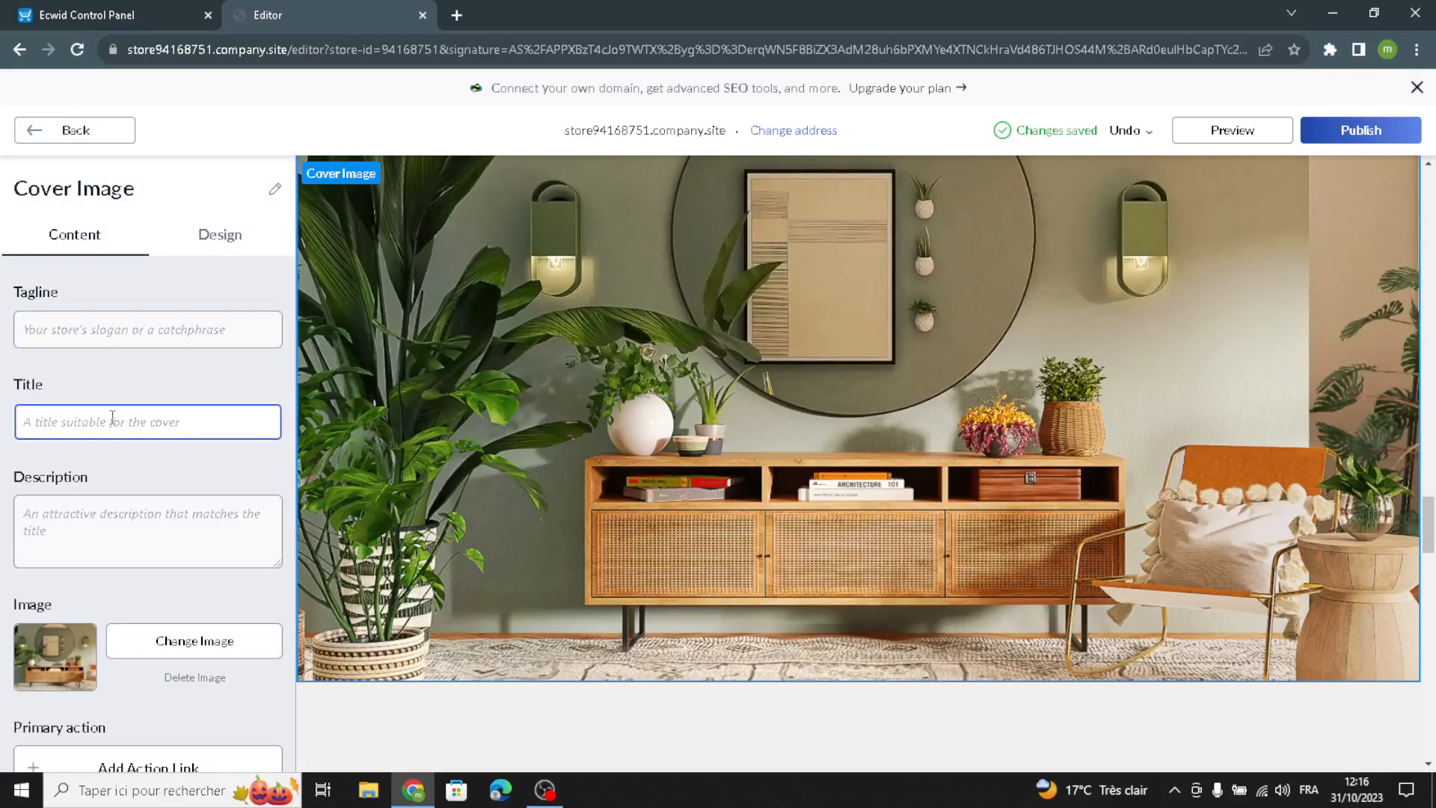
{"action": "type", "text": "furnish"}
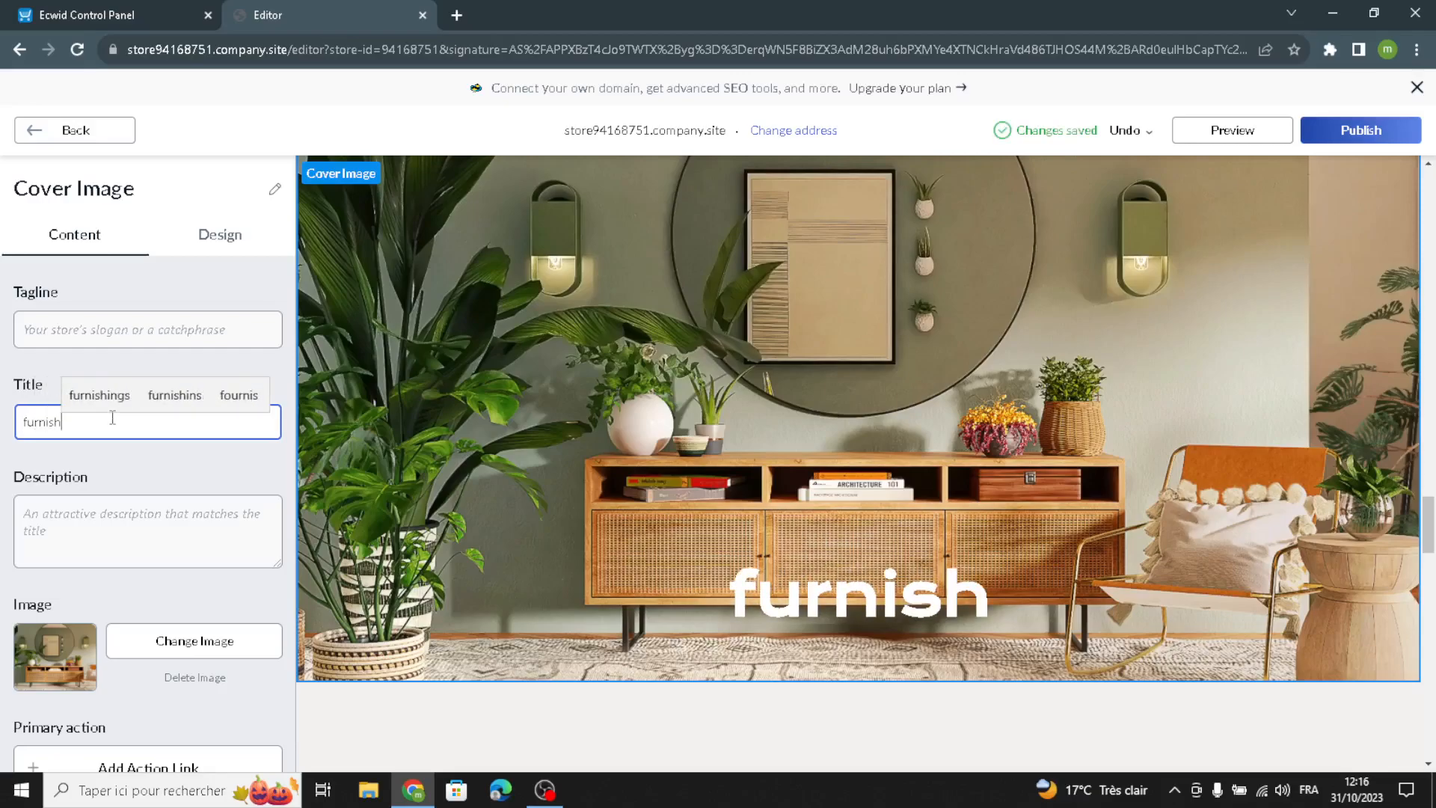
{"action": "type", "text": "ings hub"}
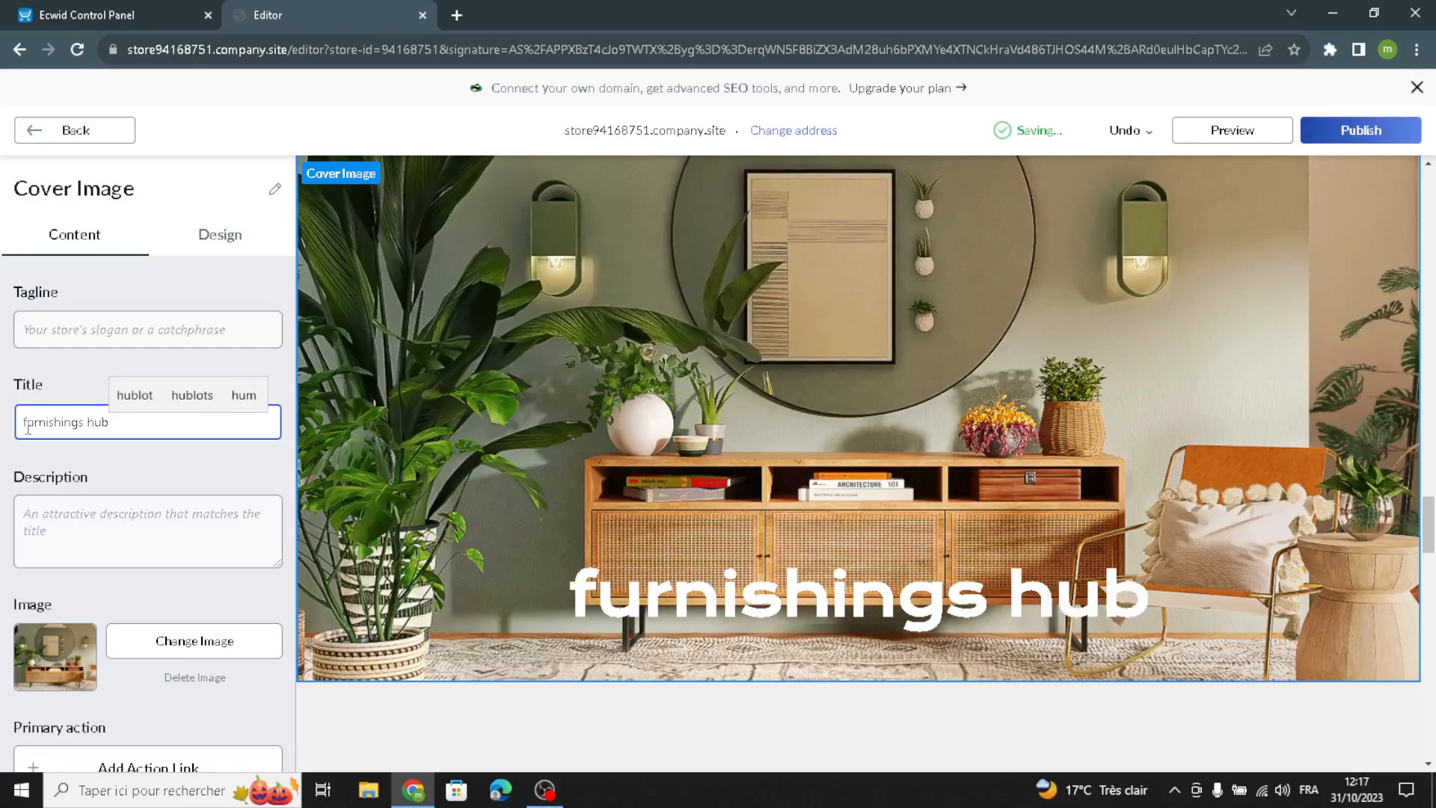
{"action": "left_click_drag", "start_coordinate": [28, 427], "coordinate": [21, 438]}
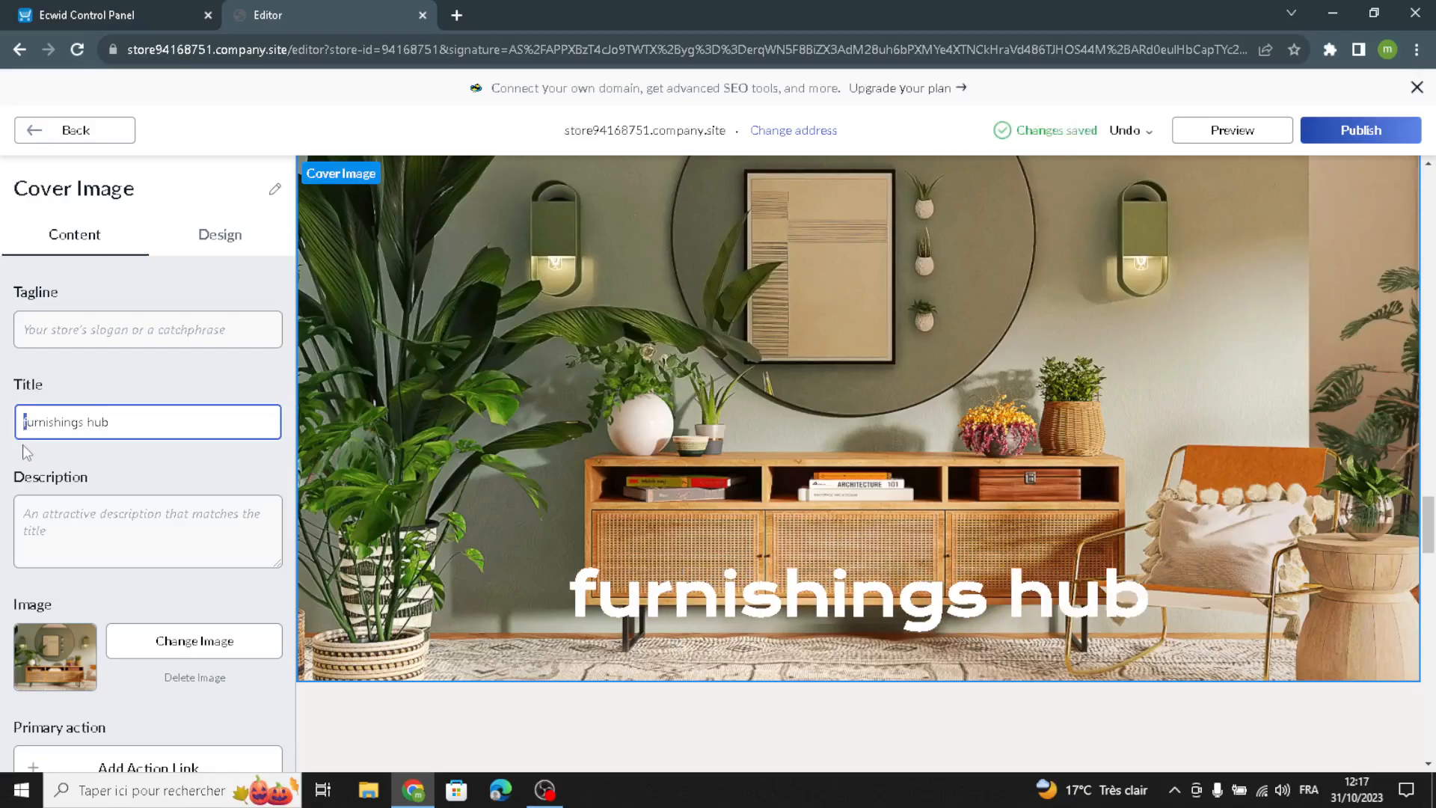
{"action": "type", "text": "F"}
{"action": "left_click", "coordinate": [155, 524]}
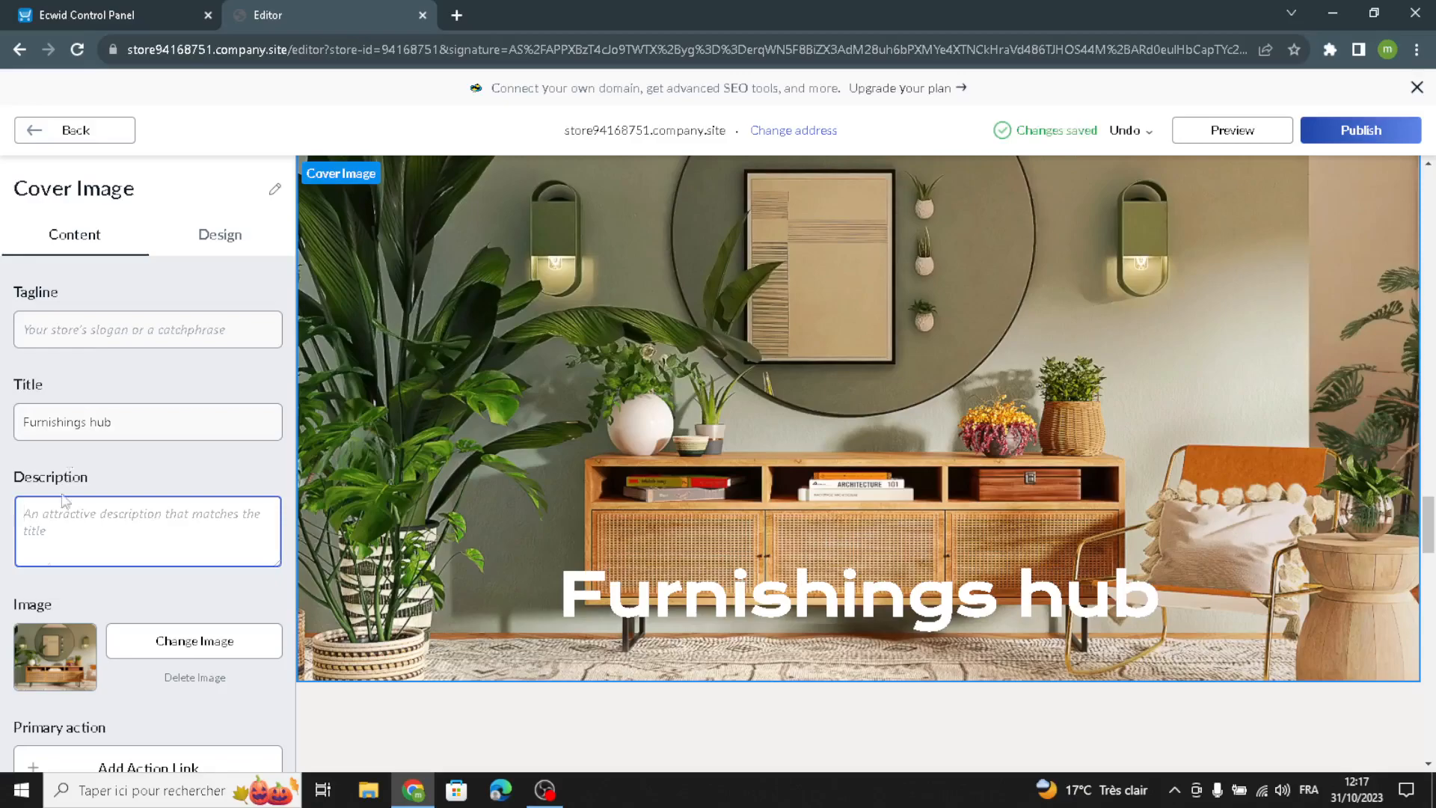
Step: Change the Cover Image section to the layout with the title on the left and the image on the right
{"action": "scroll", "coordinate": [149, 697], "scroll_direction": "down", "scroll_amount": 3}
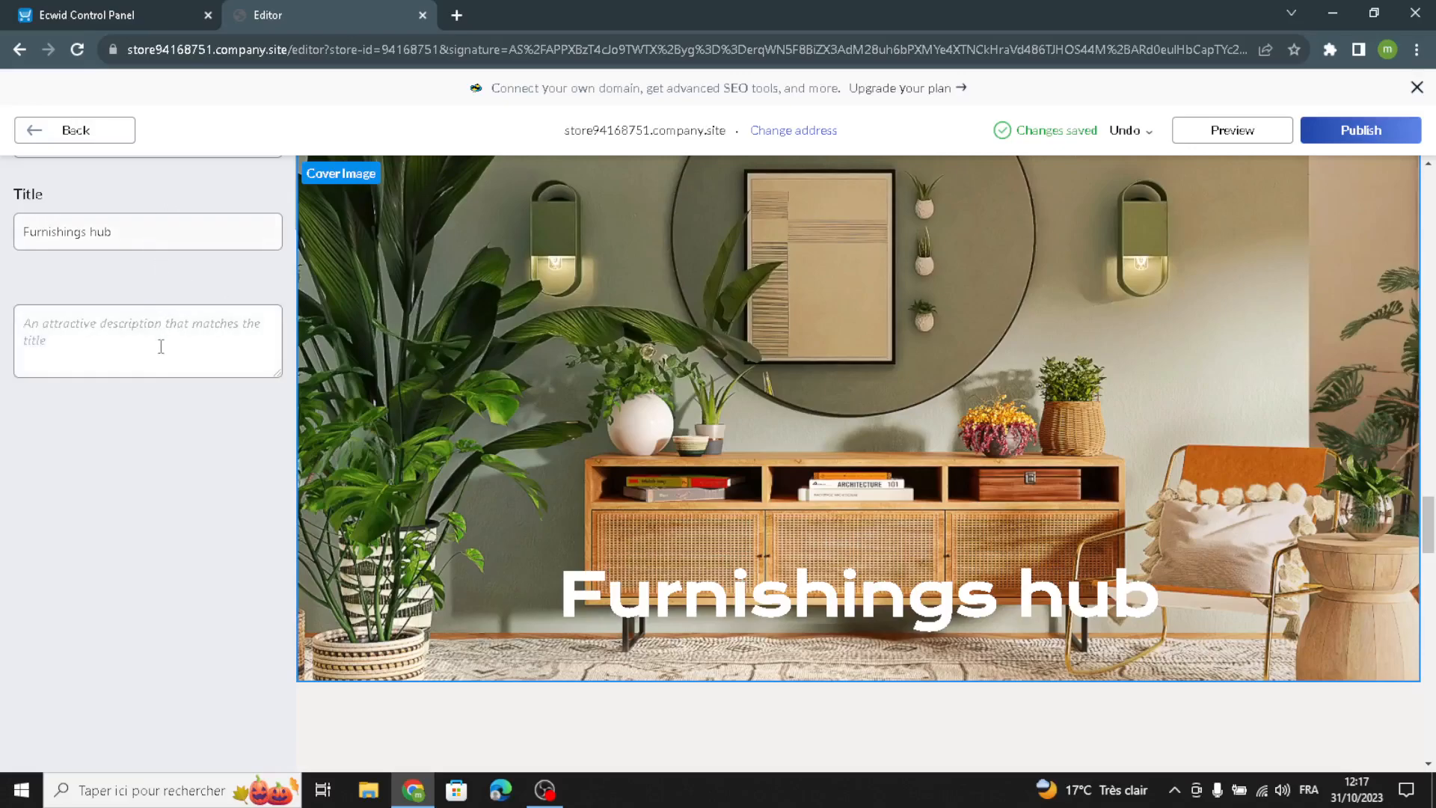
{"action": "scroll", "coordinate": [148, 392], "scroll_direction": "up", "scroll_amount": 3}
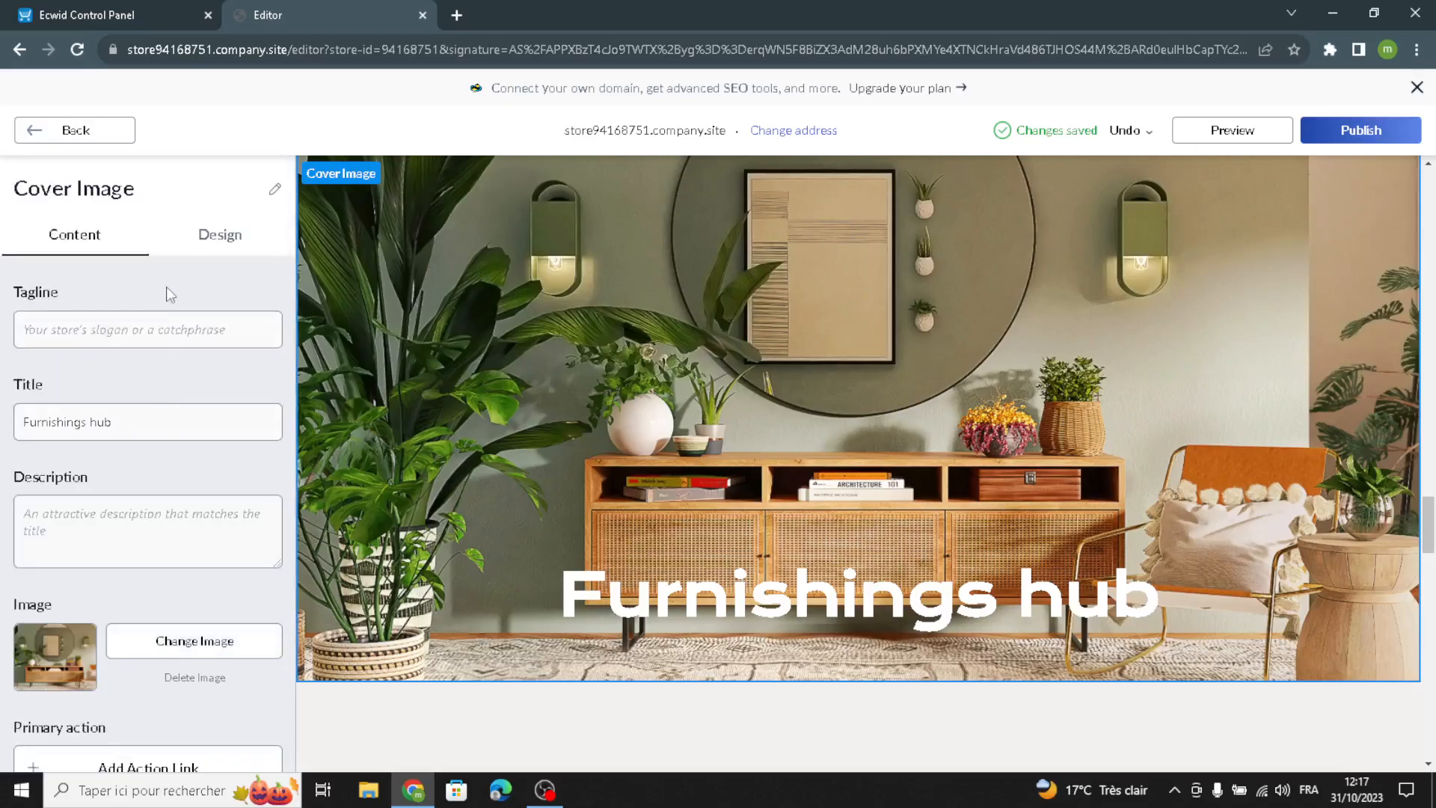
{"action": "left_click", "coordinate": [215, 241]}
{"action": "left_click", "coordinate": [240, 346]}
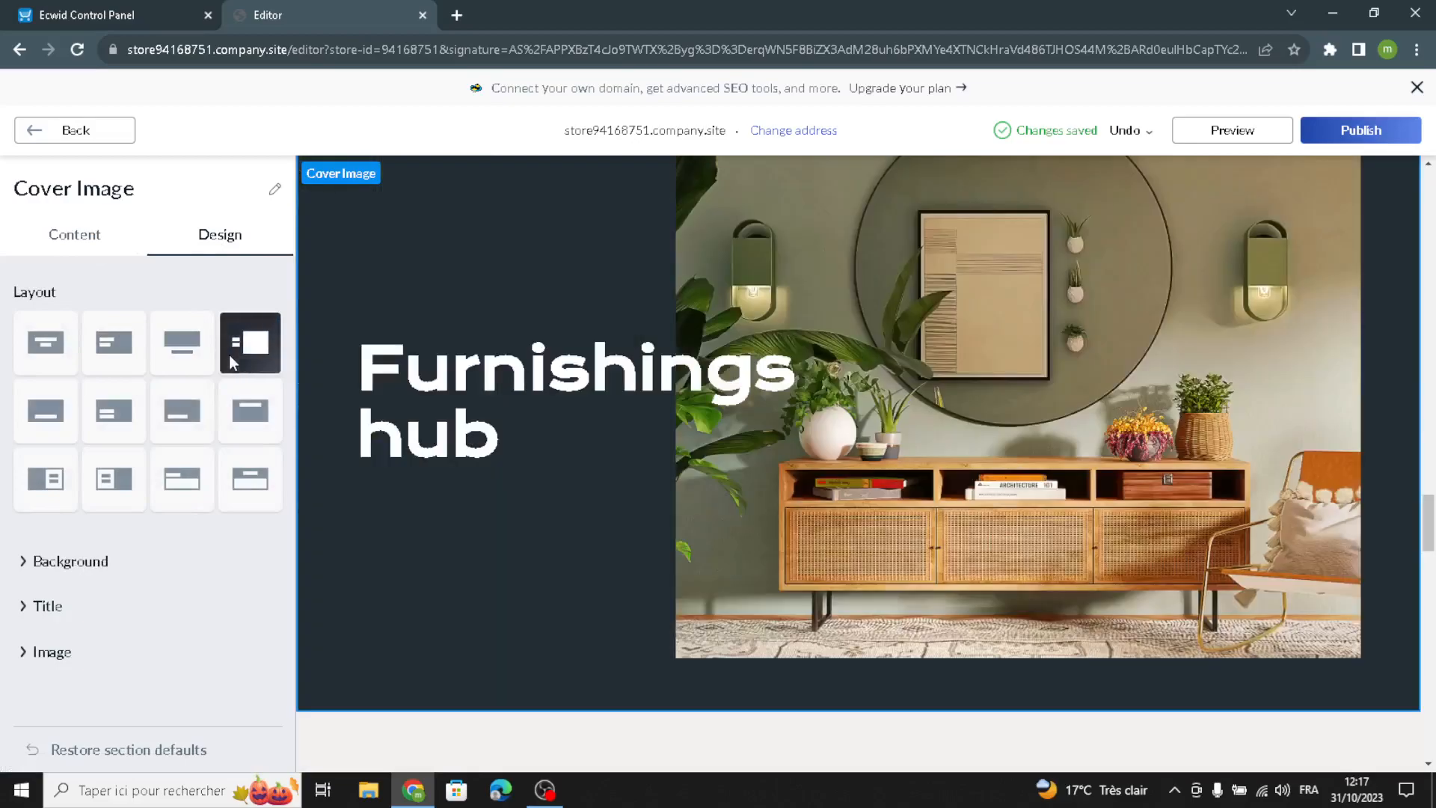
Step: Set the Cover Image title color to the light pink preset #FFEEF1
{"action": "left_click", "coordinate": [63, 604]}
{"action": "scroll", "coordinate": [100, 609], "scroll_direction": "down", "scroll_amount": 4}
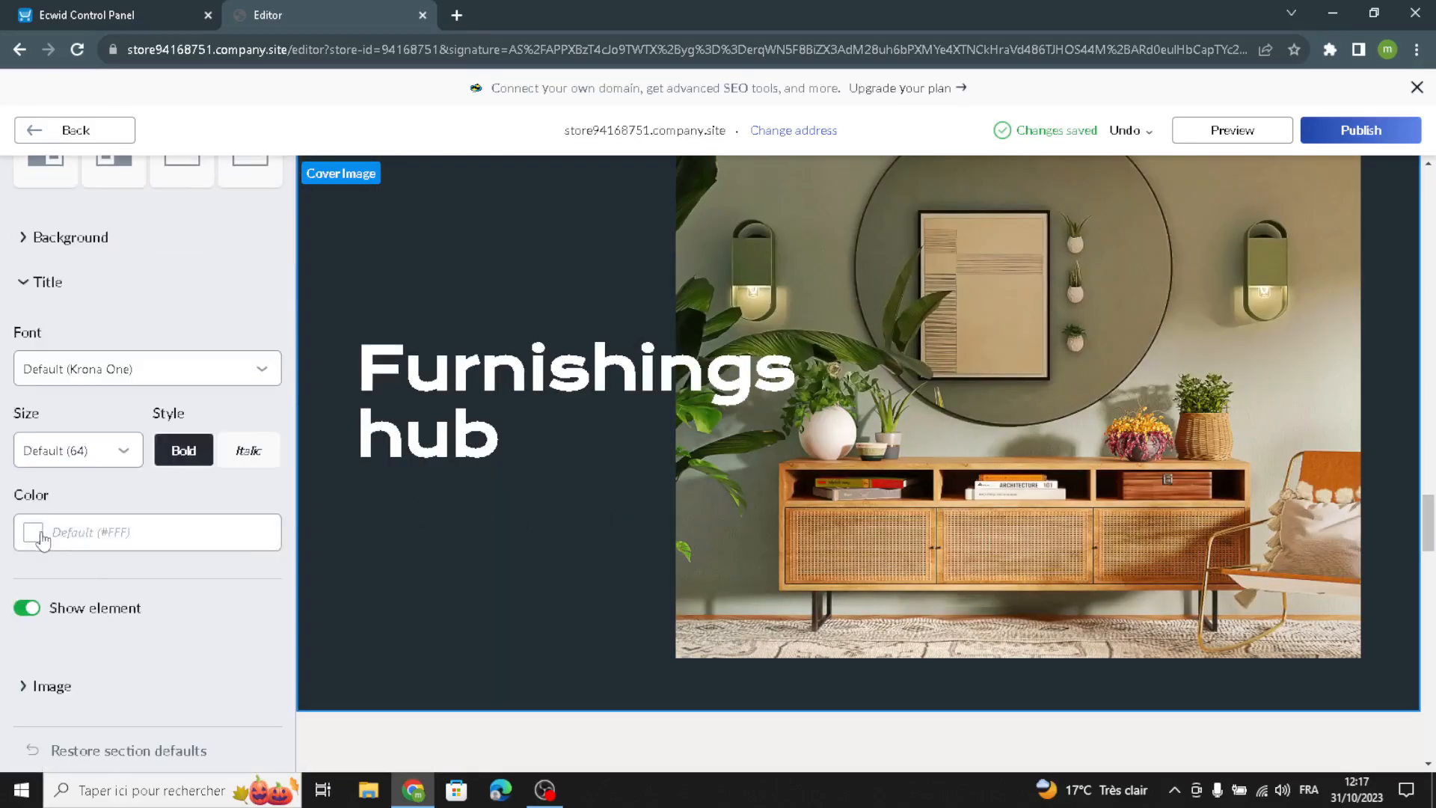
{"action": "left_click", "coordinate": [35, 535]}
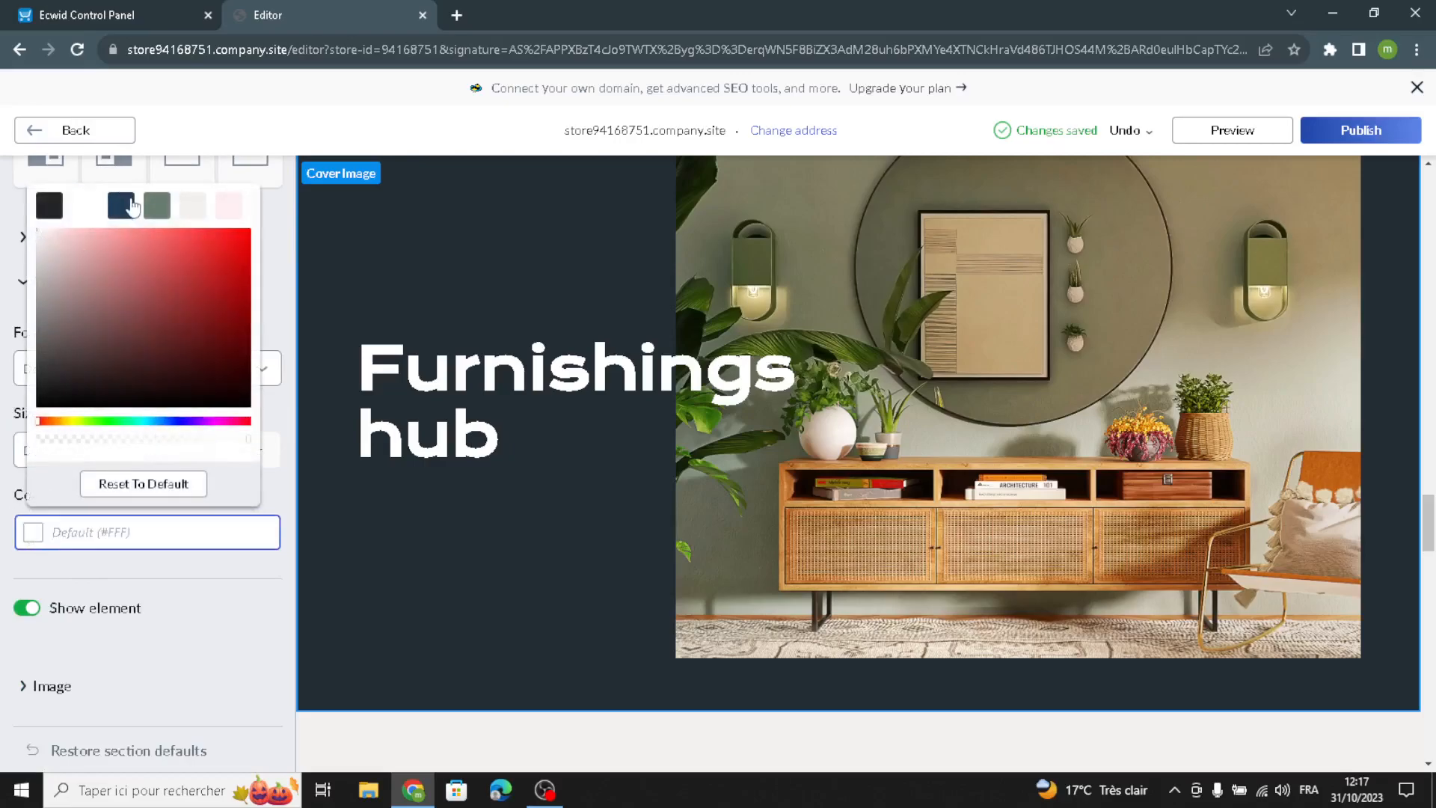
{"action": "left_click", "coordinate": [161, 210]}
{"action": "left_click", "coordinate": [193, 208]}
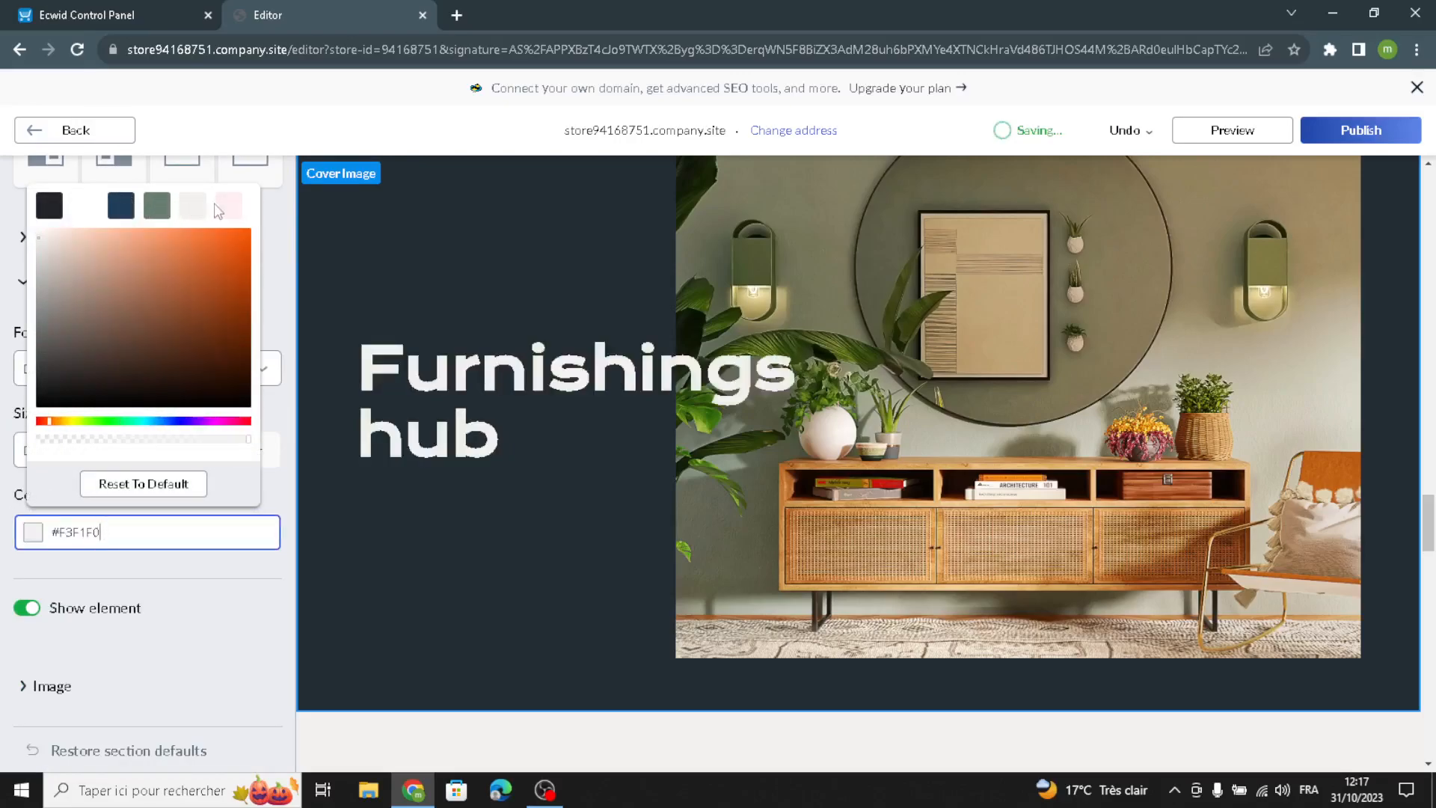
{"action": "left_click", "coordinate": [228, 211]}
{"action": "left_click", "coordinate": [6, 423]}
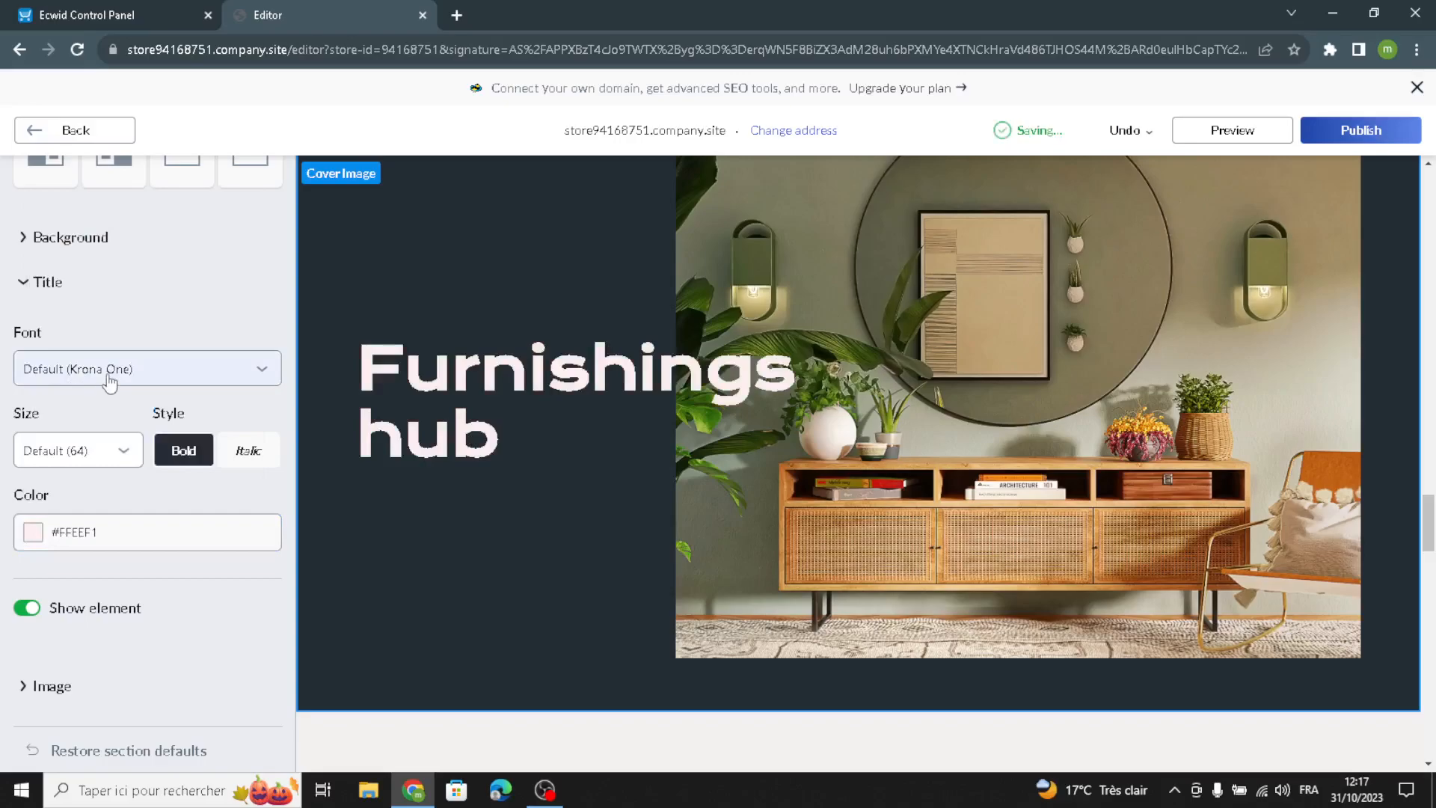
Step: Set the Cover Image title to the Alice font at size 72, and return to the homepage sections
{"action": "left_click", "coordinate": [110, 380]}
{"action": "left_click", "coordinate": [56, 611]}
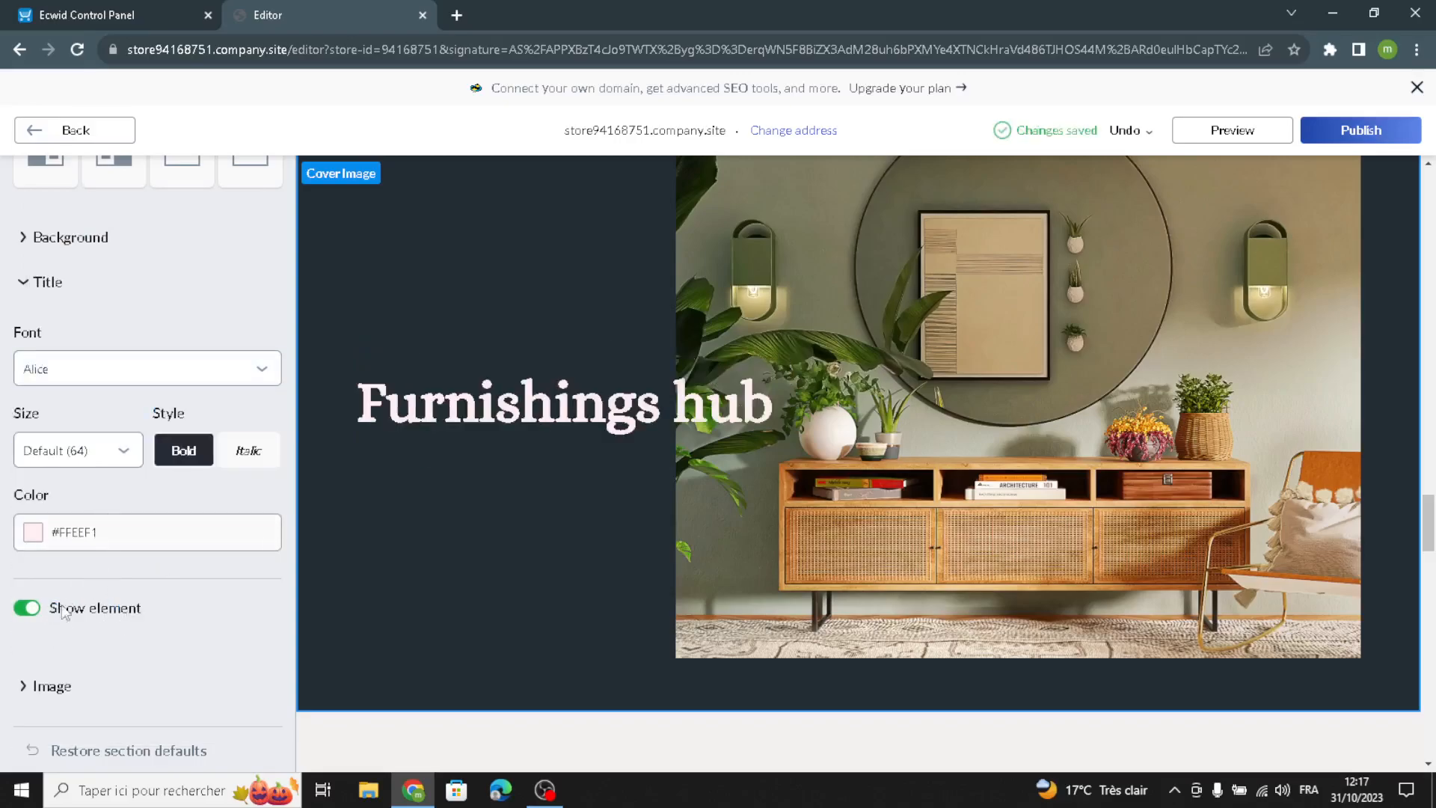
{"action": "left_click", "coordinate": [70, 447]}
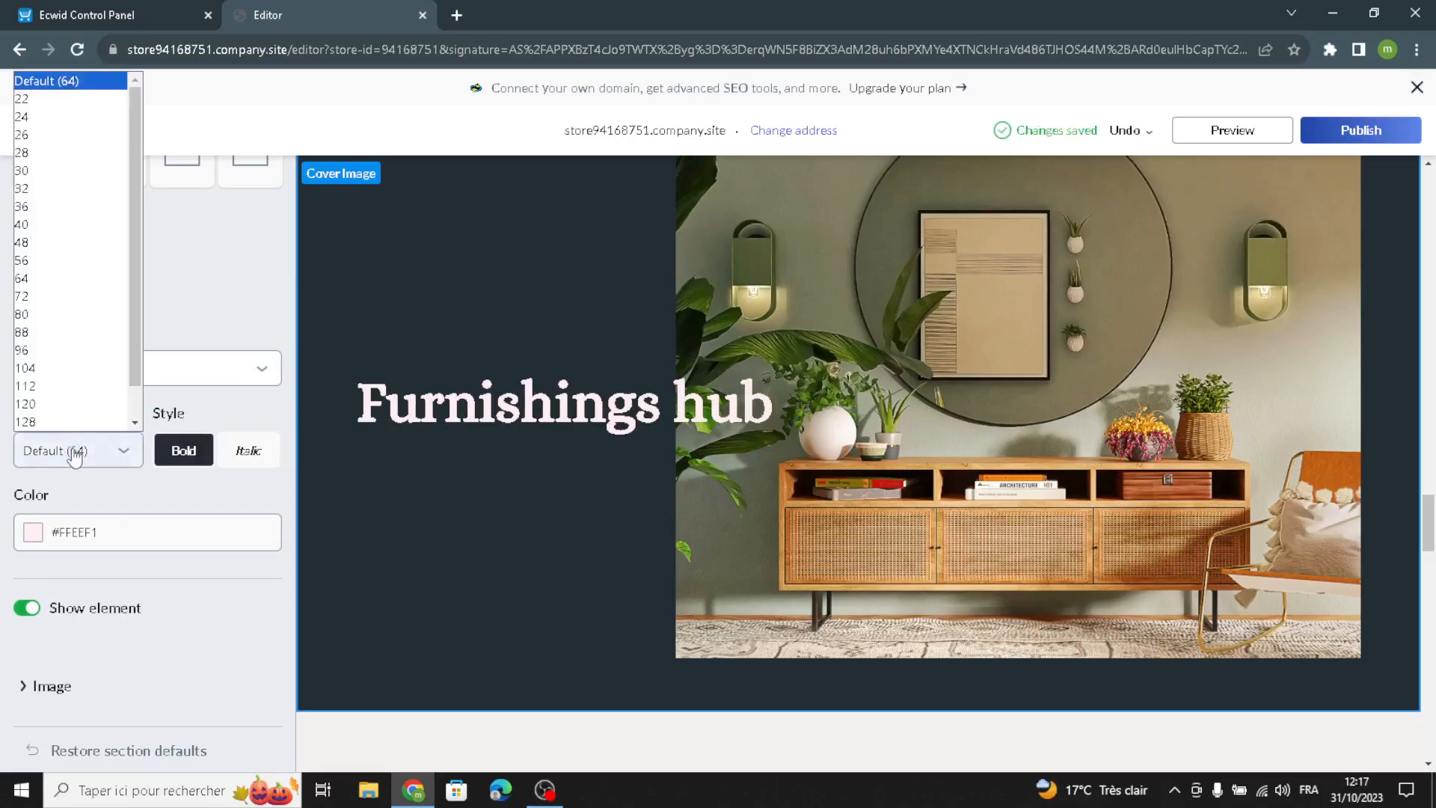
{"action": "left_click", "coordinate": [60, 346]}
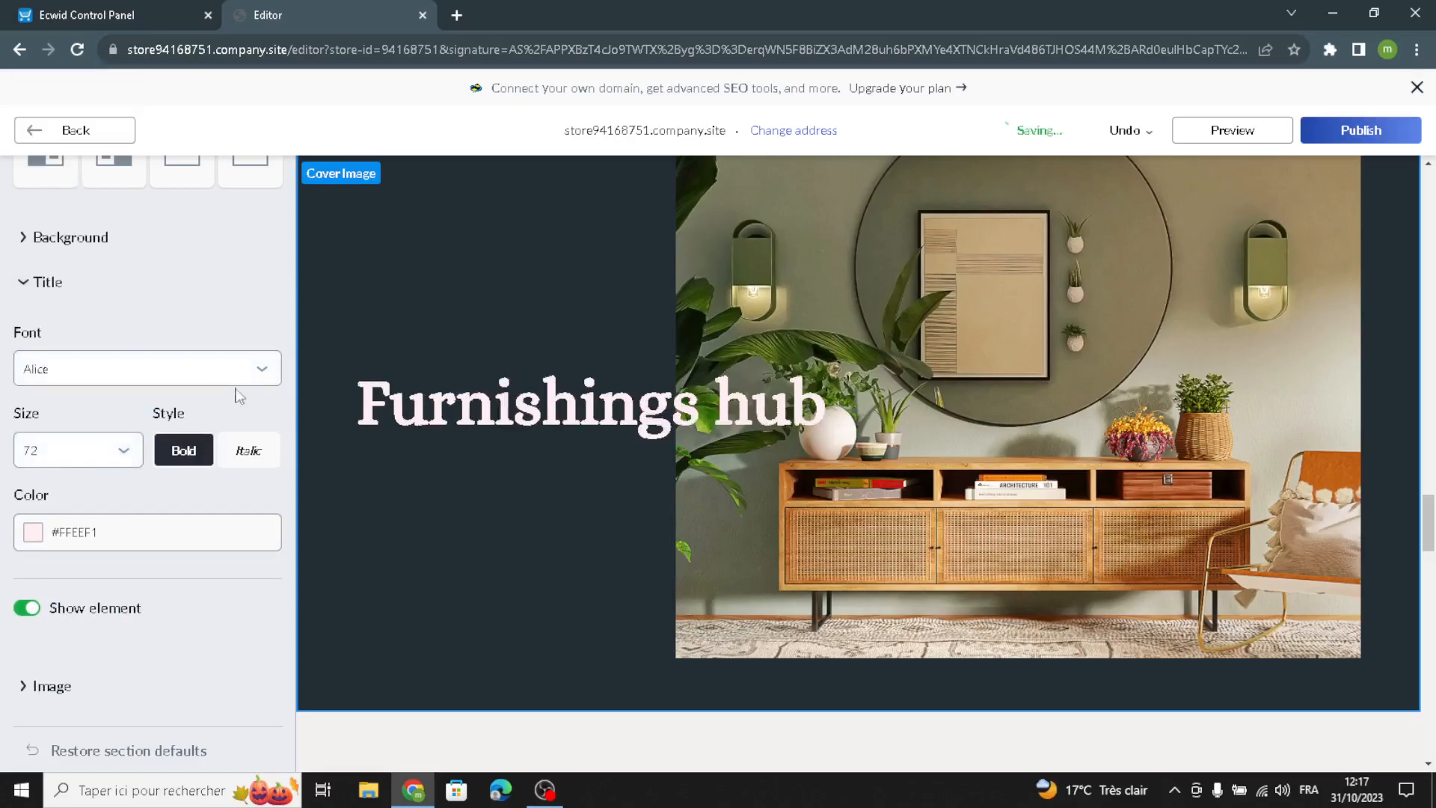
{"action": "scroll", "coordinate": [255, 590], "scroll_direction": "up", "scroll_amount": 5}
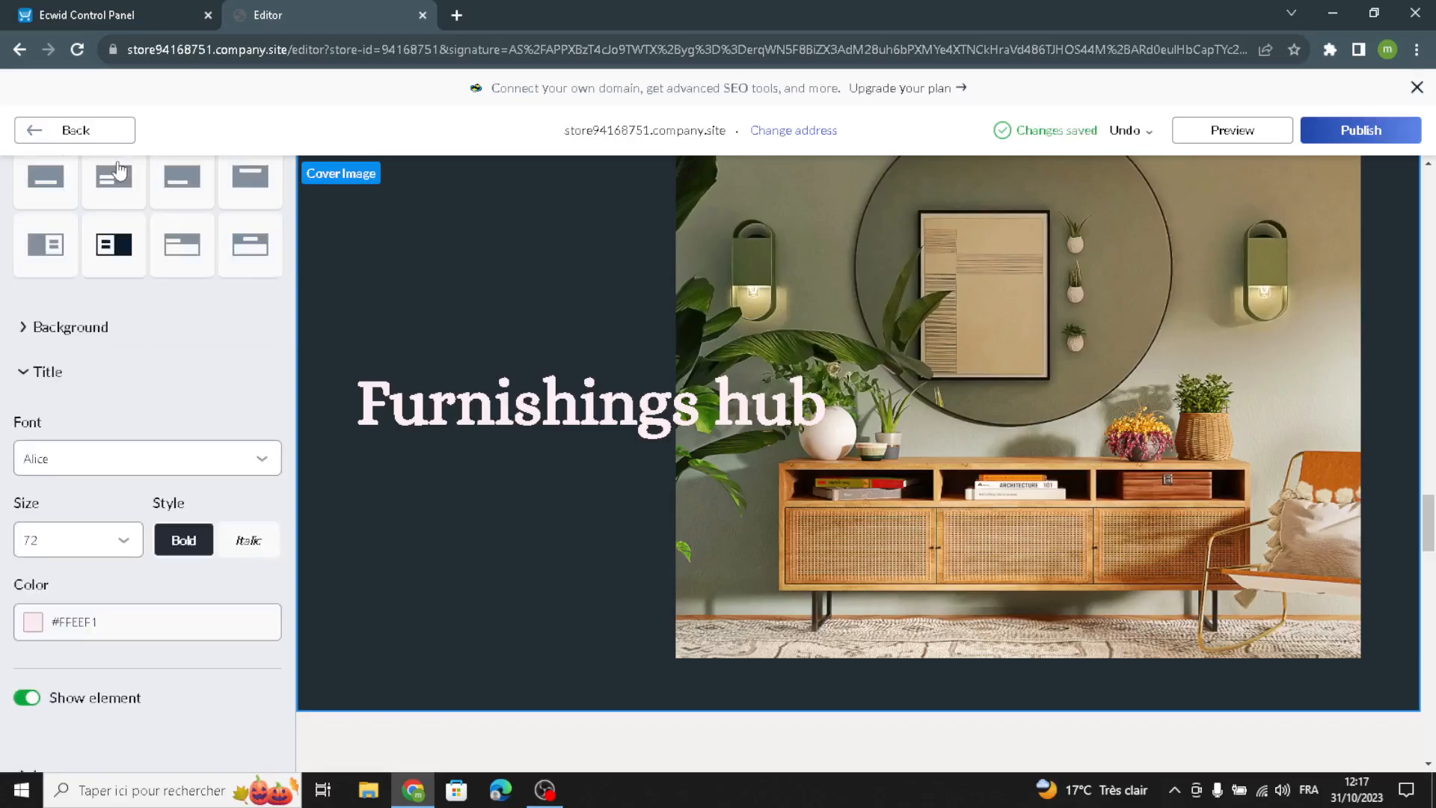
{"action": "left_click", "coordinate": [119, 133]}
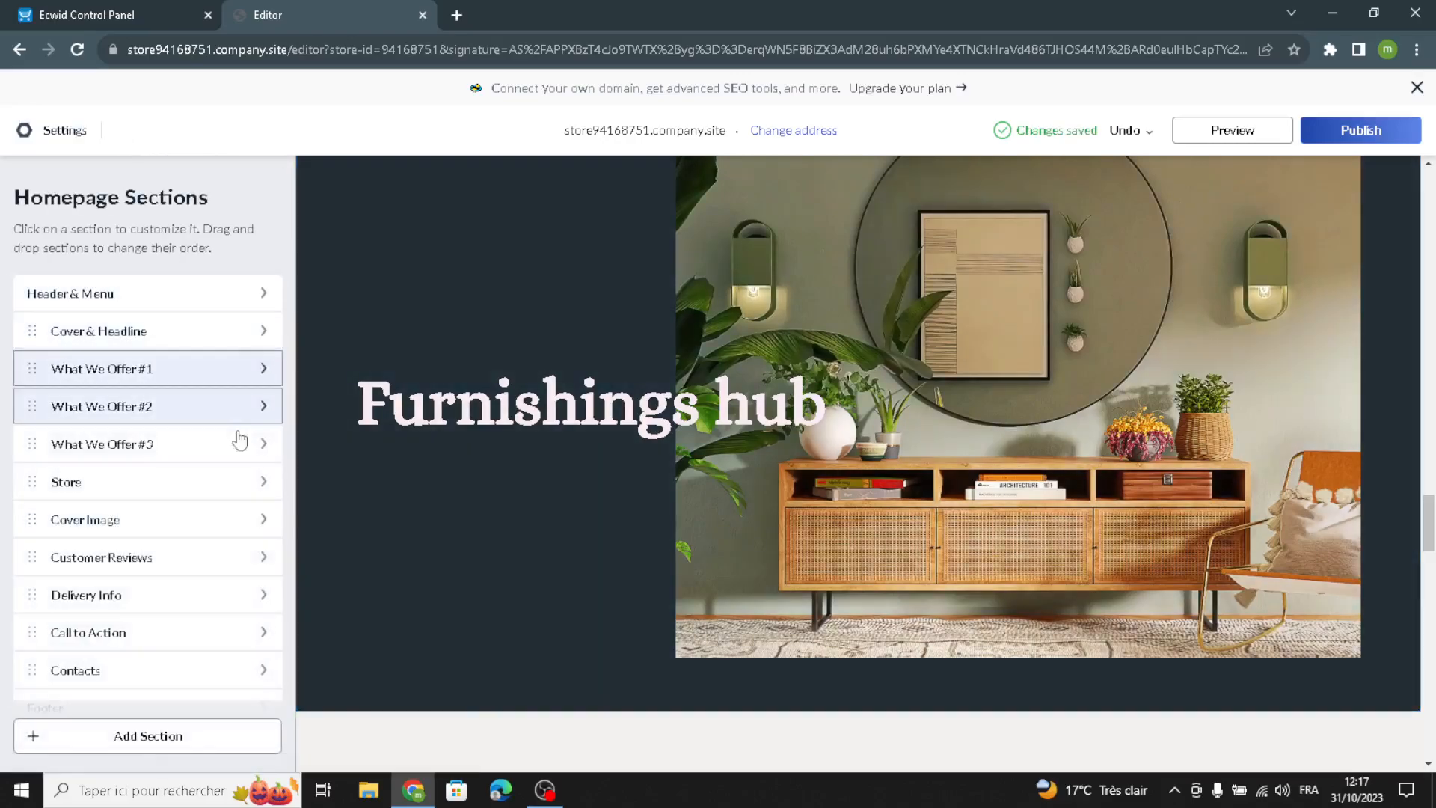
Step: Add a new review with the placeholder content to the Customer Reviews section, checking its author and rating fields
{"action": "left_click", "coordinate": [142, 572]}
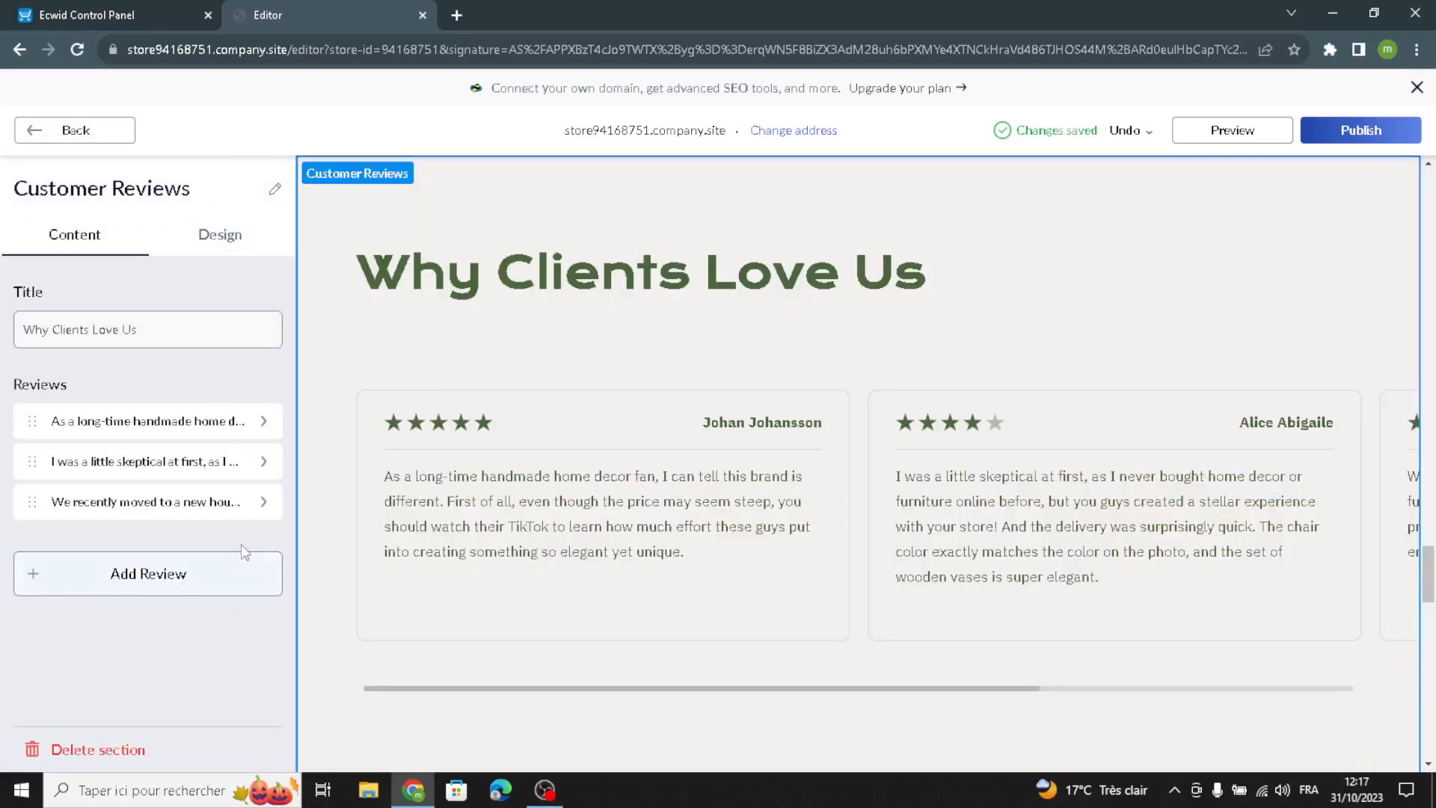
{"action": "left_click", "coordinate": [95, 575]}
{"action": "left_click_drag", "start_coordinate": [91, 412], "coordinate": [6, 423]}
{"action": "left_click", "coordinate": [163, 503]}
{"action": "left_click", "coordinate": [179, 501]}
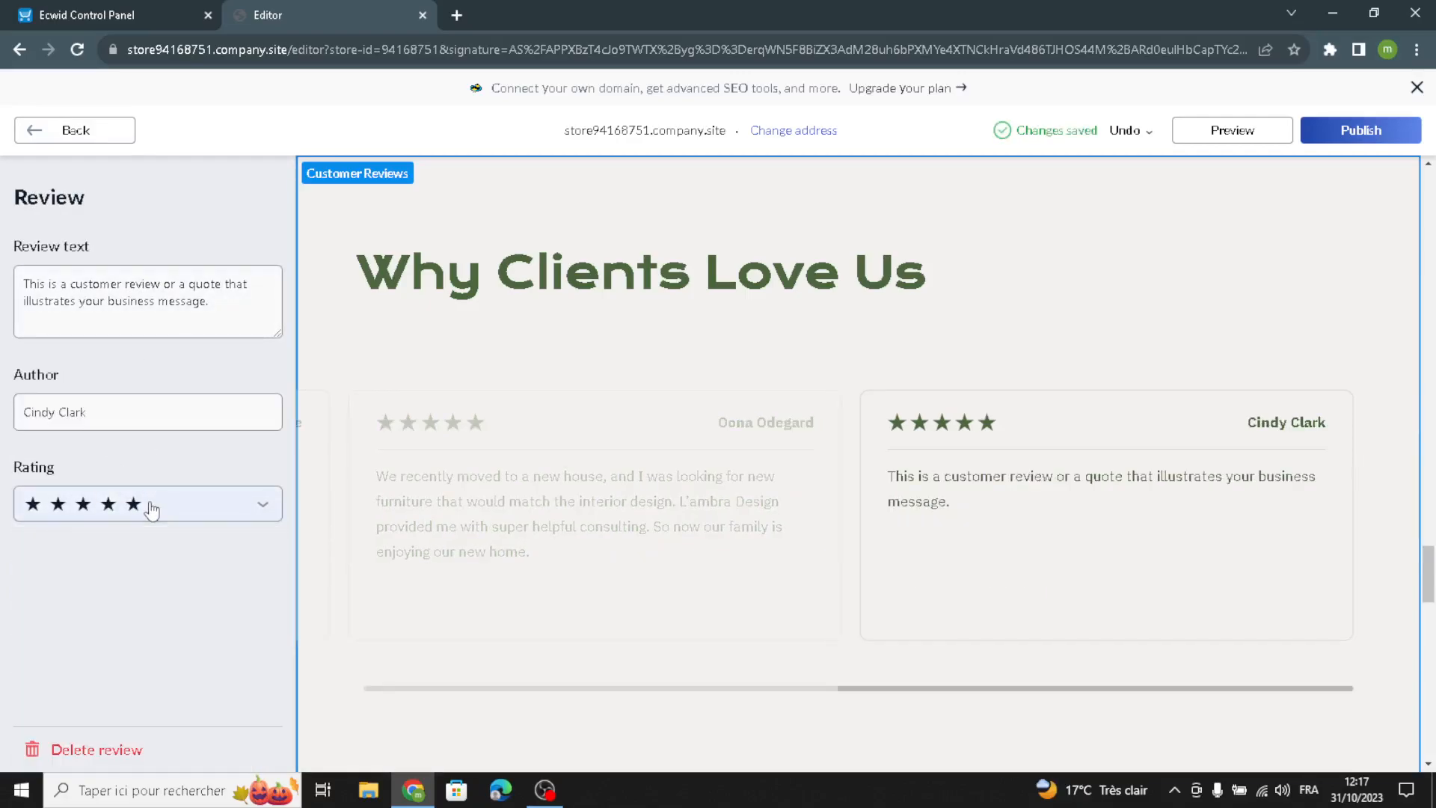
{"action": "left_click", "coordinate": [71, 130]}
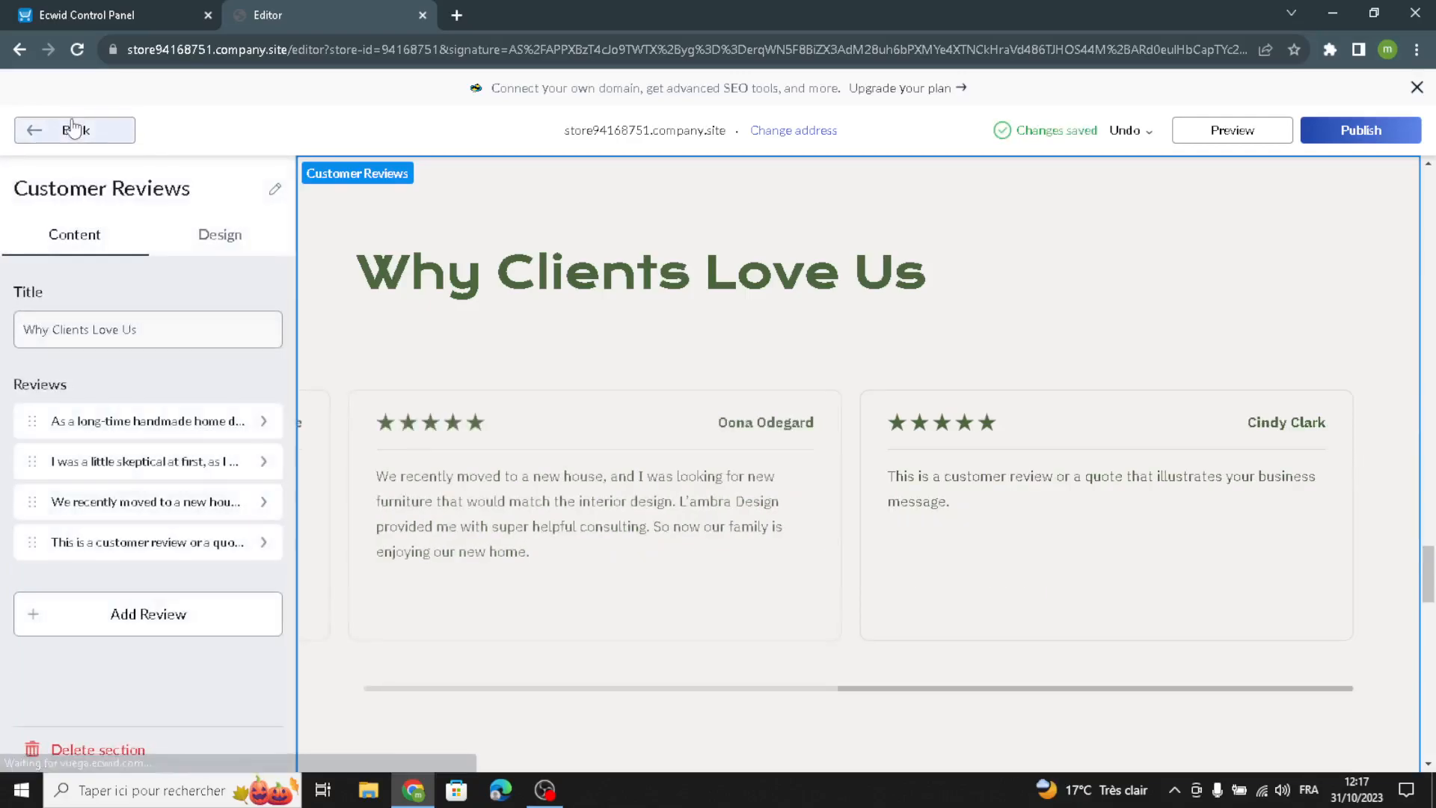
Step: Try several Customer Reviews layouts, apply the compact single-review slider, and return to the homepage sections
{"action": "left_click", "coordinate": [197, 239]}
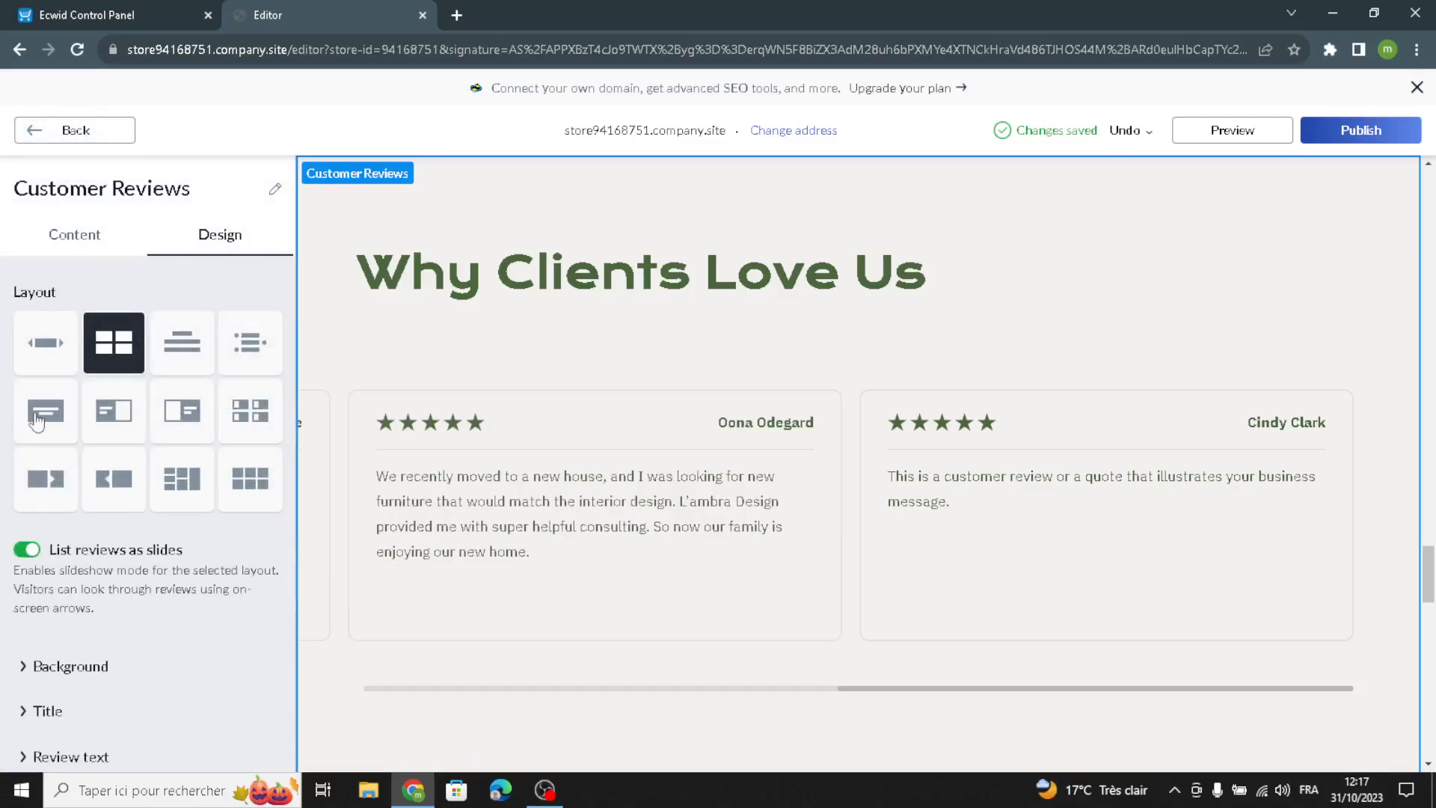
{"action": "left_click", "coordinate": [45, 342]}
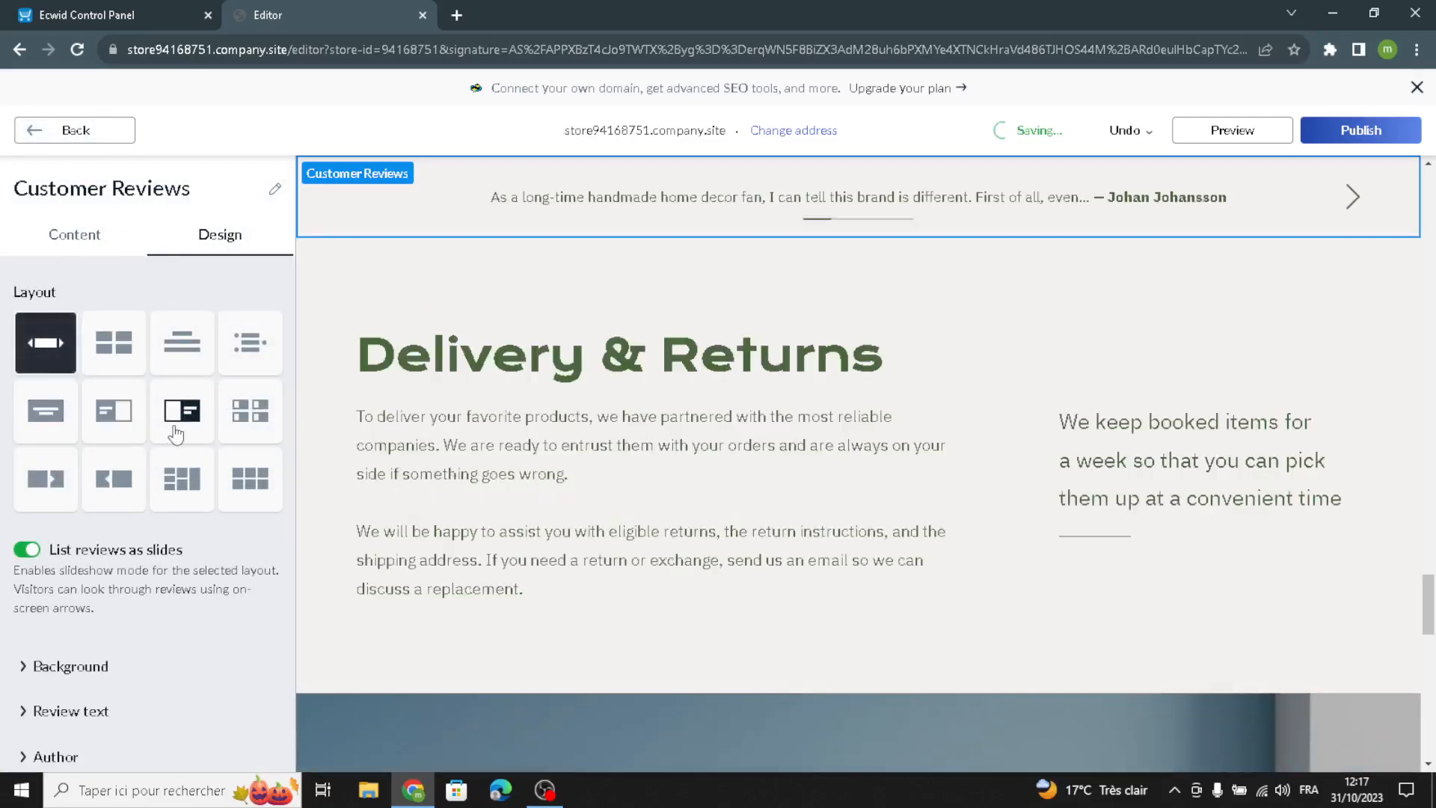
{"action": "left_click", "coordinate": [178, 433]}
{"action": "left_click", "coordinate": [250, 409]}
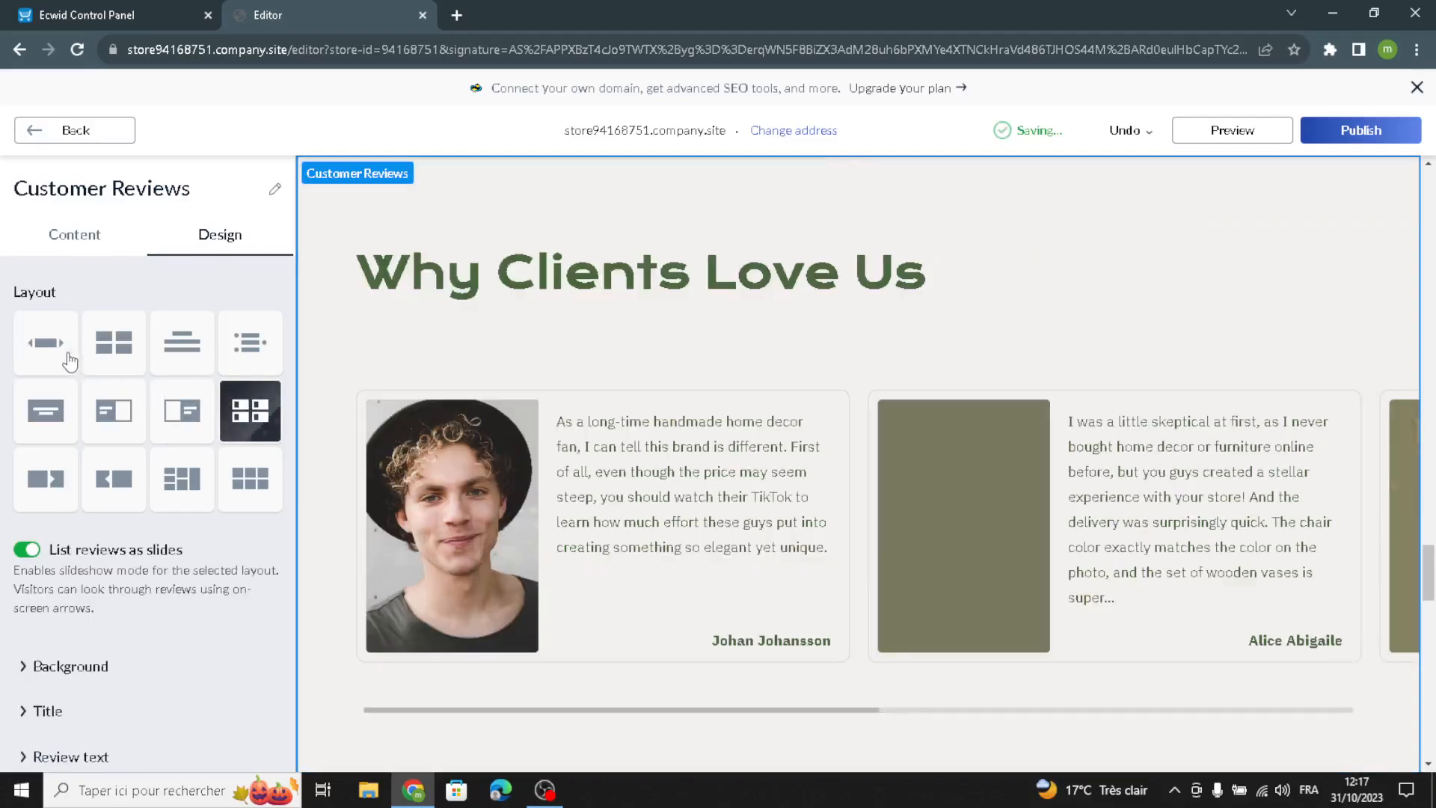
{"action": "left_click", "coordinate": [72, 361]}
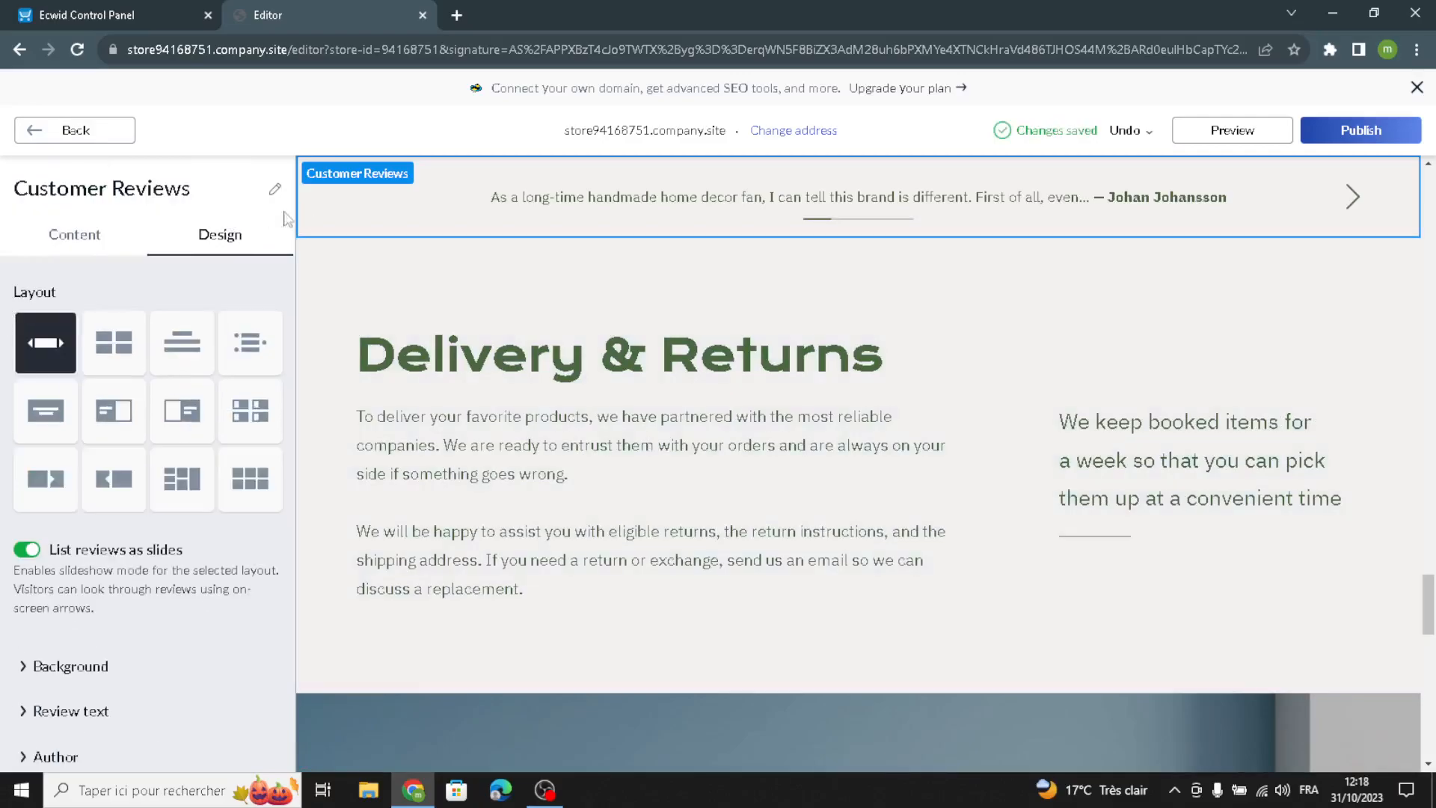
{"action": "left_click", "coordinate": [74, 235]}
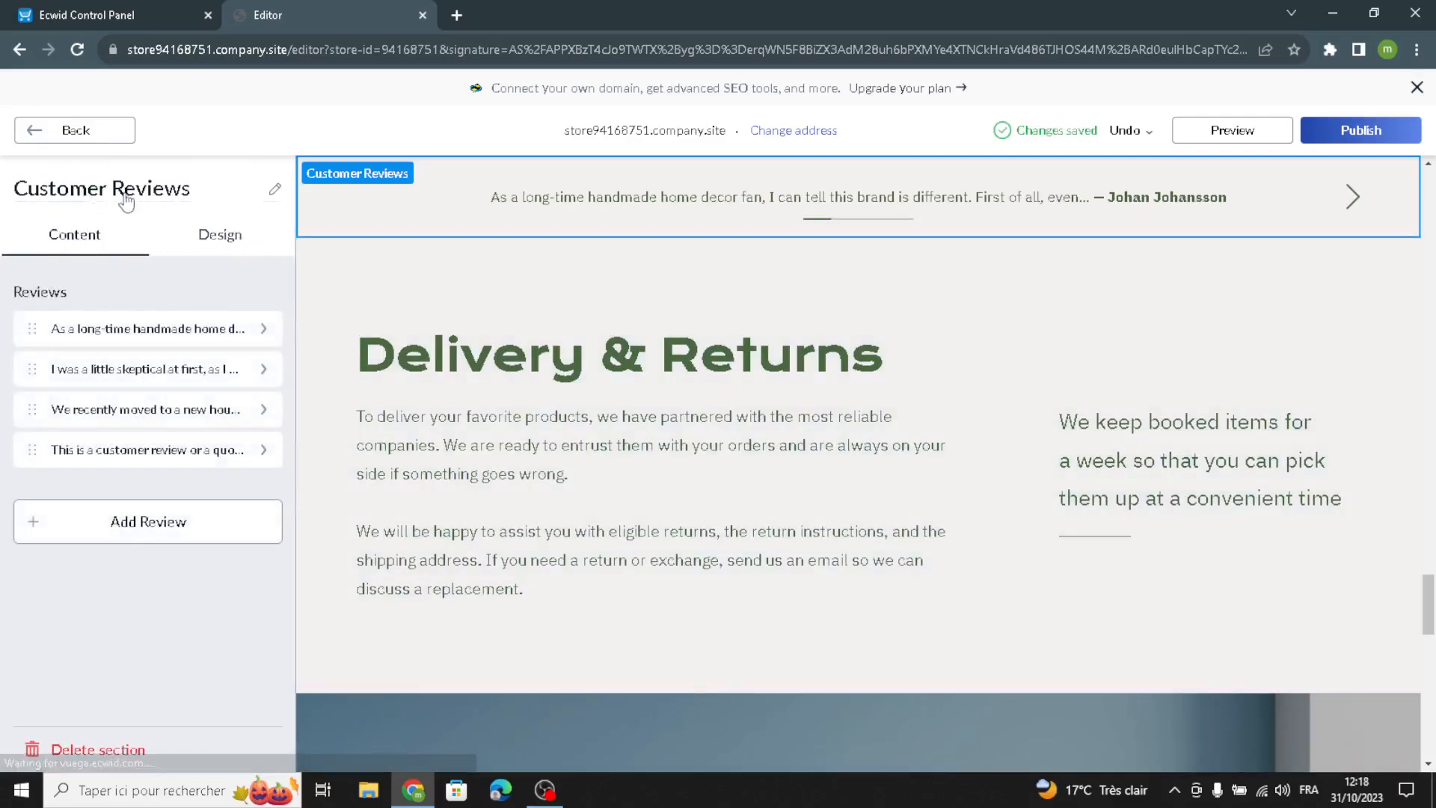
{"action": "left_click", "coordinate": [50, 131]}
Step: Review the title, subtitle and description content of the Delivery Info section
{"action": "scroll", "coordinate": [112, 482], "scroll_direction": "down", "scroll_amount": 1}
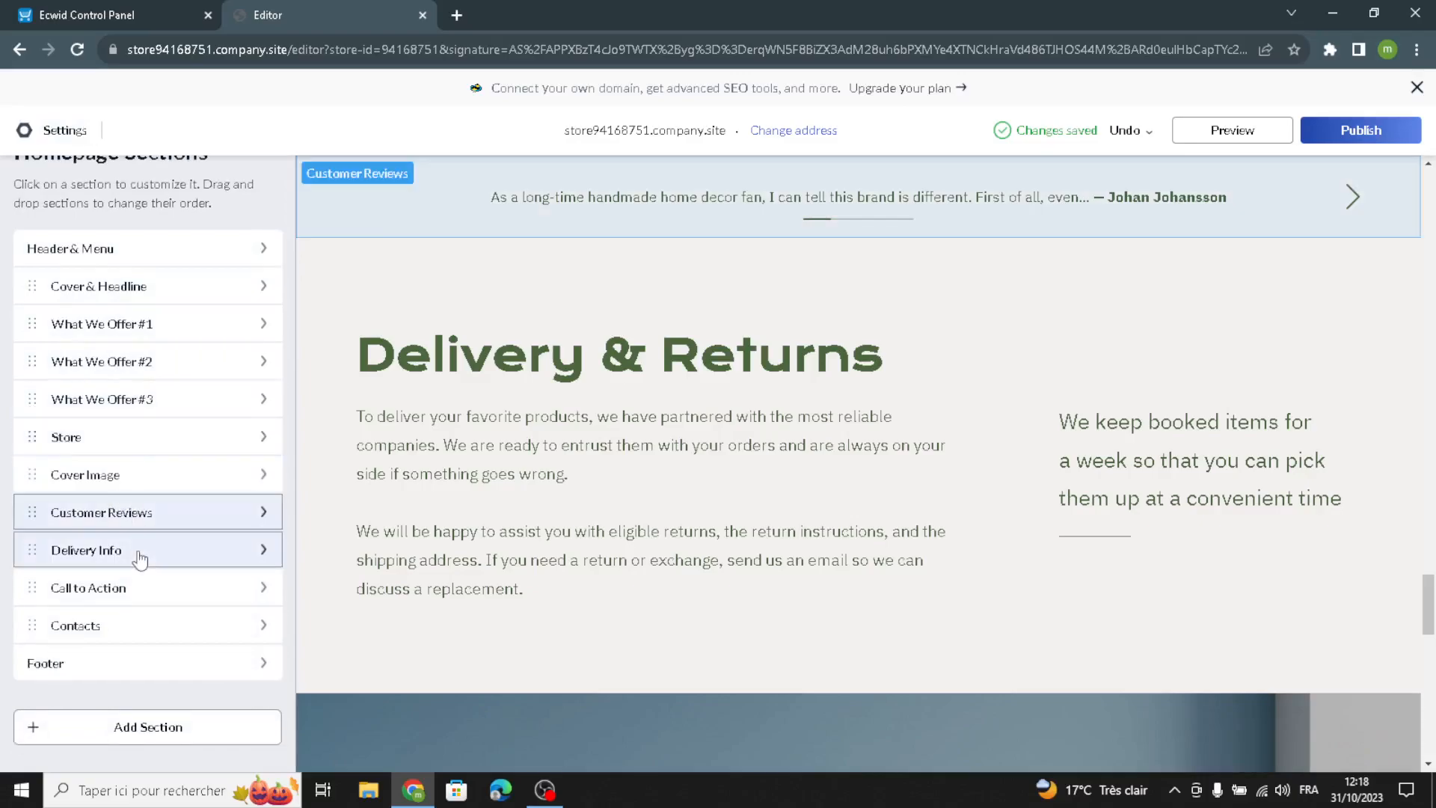
{"action": "left_click", "coordinate": [139, 559]}
{"action": "left_click", "coordinate": [164, 337]}
{"action": "key", "text": "ctrl+a"}
{"action": "left_click_drag", "start_coordinate": [252, 447], "coordinate": [4, 409]}
{"action": "left_click_drag", "start_coordinate": [188, 722], "coordinate": [3, 470]}
{"action": "scroll", "coordinate": [62, 508], "scroll_direction": "down", "scroll_amount": 1}
{"action": "scroll", "coordinate": [150, 374], "scroll_direction": "up", "scroll_amount": 1}
Step: Change the Delivery Info section to the layout with title and subtitle left of the description, and return to the homepage sections
{"action": "left_click", "coordinate": [217, 235]}
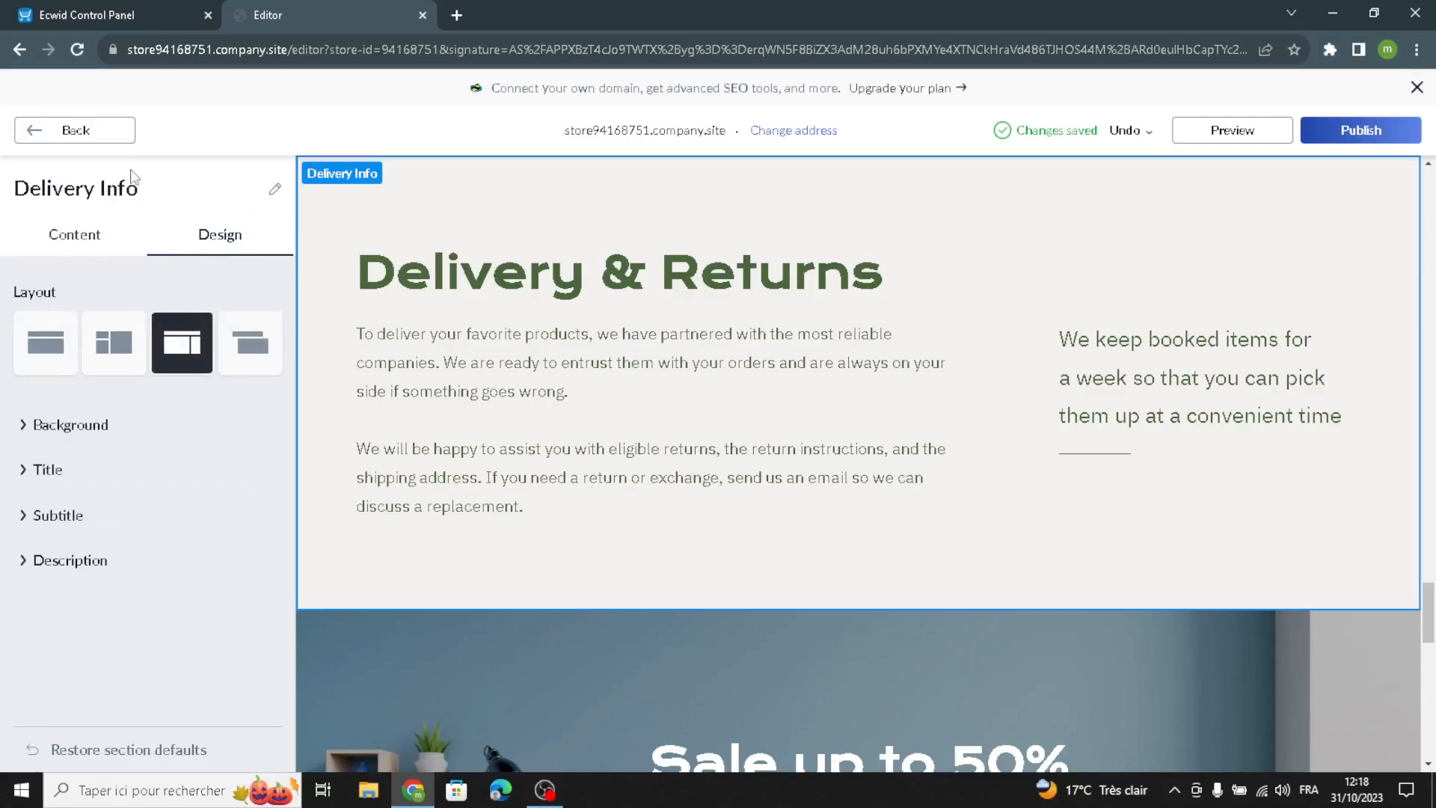
{"action": "left_click", "coordinate": [44, 343]}
{"action": "left_click", "coordinate": [114, 343]}
{"action": "left_click", "coordinate": [83, 128]}
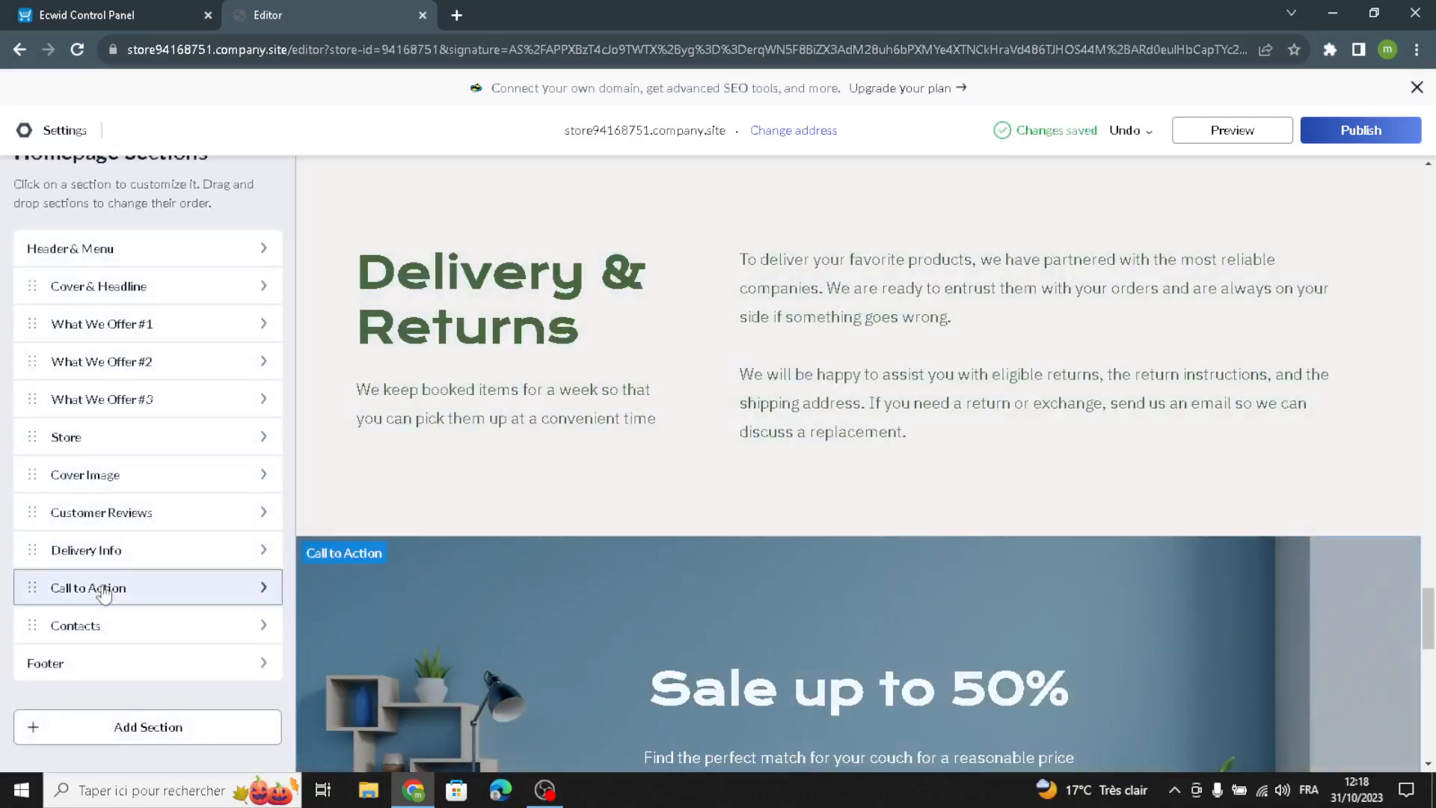
Step: Change the Call to Action section to the layout with the image left of a coloured text sidebar, and return to the homepage sections
{"action": "left_click", "coordinate": [105, 590]}
{"action": "left_click_drag", "start_coordinate": [234, 462], "coordinate": [3, 396]}
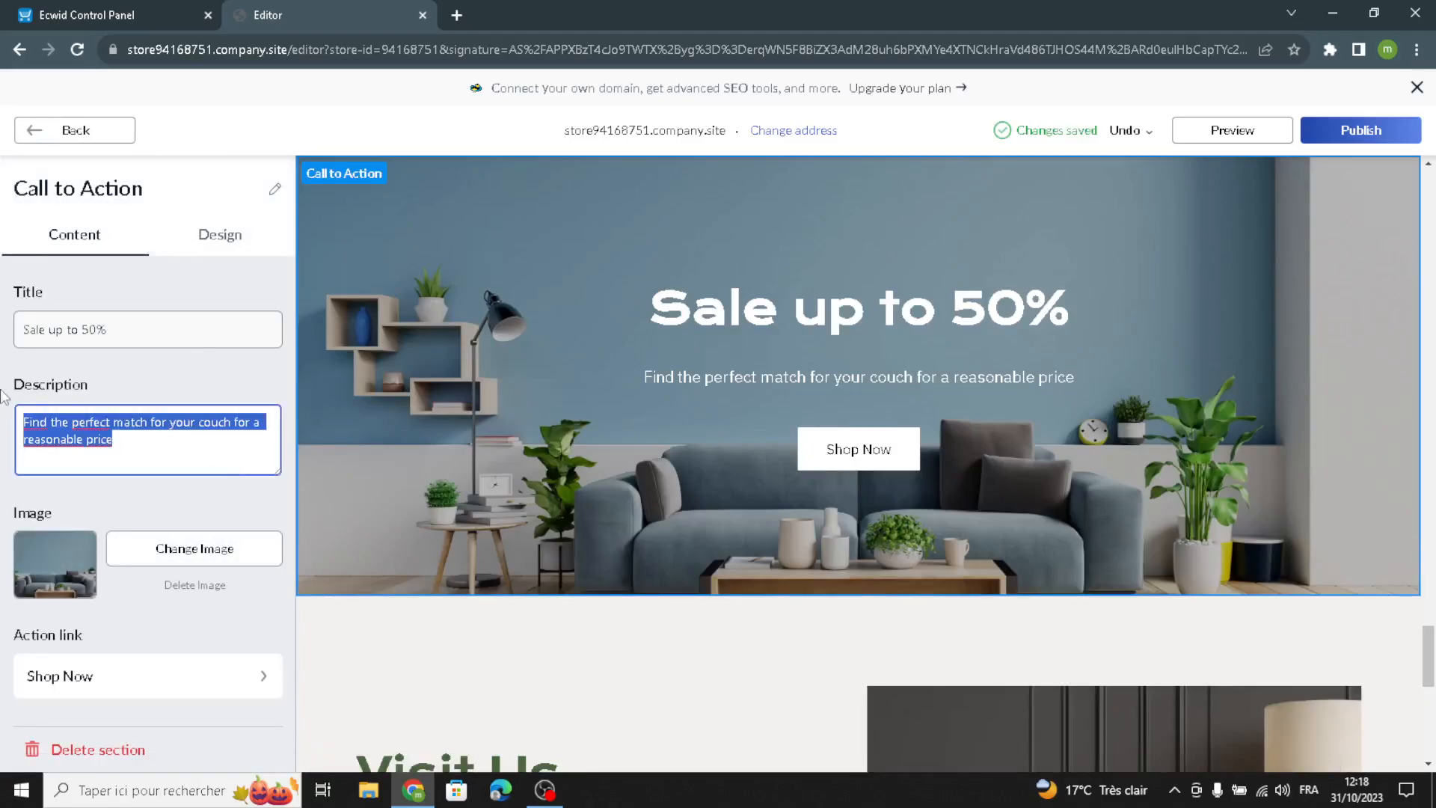
{"action": "left_click_drag", "start_coordinate": [133, 329], "coordinate": [4, 327]}
{"action": "left_click", "coordinate": [196, 247]}
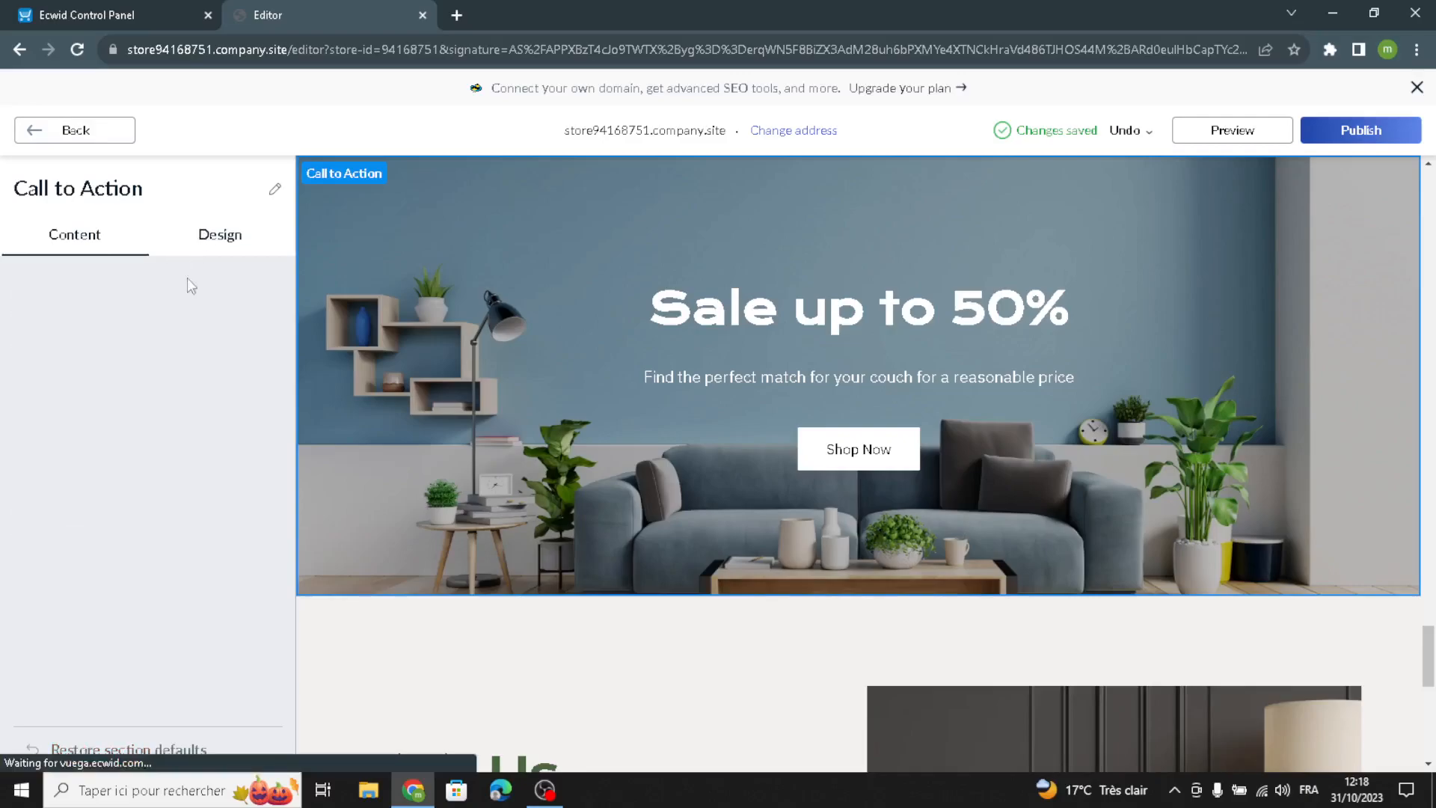
{"action": "left_click", "coordinate": [45, 342]}
{"action": "left_click", "coordinate": [52, 432]}
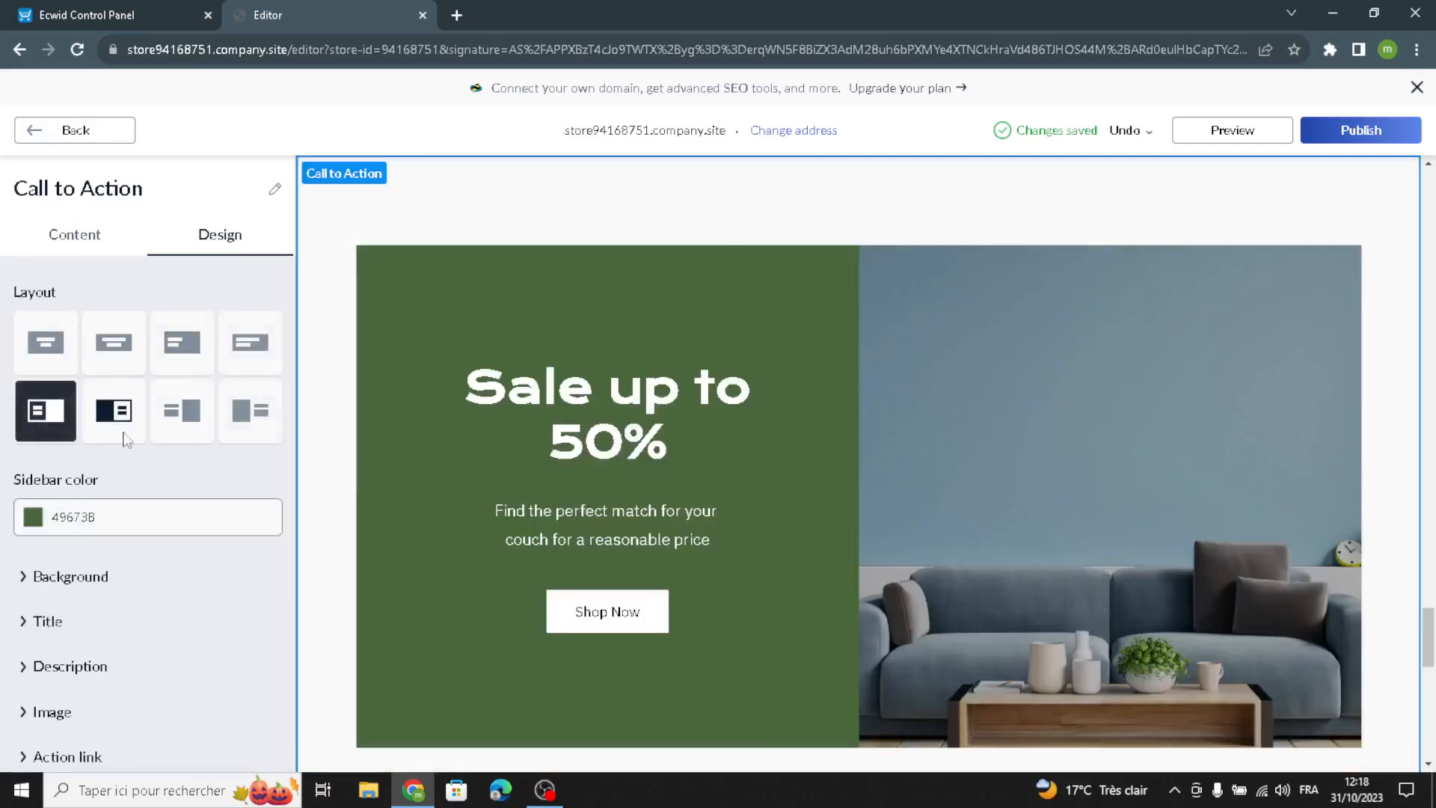
{"action": "left_click", "coordinate": [114, 410]}
{"action": "left_click", "coordinate": [47, 130]}
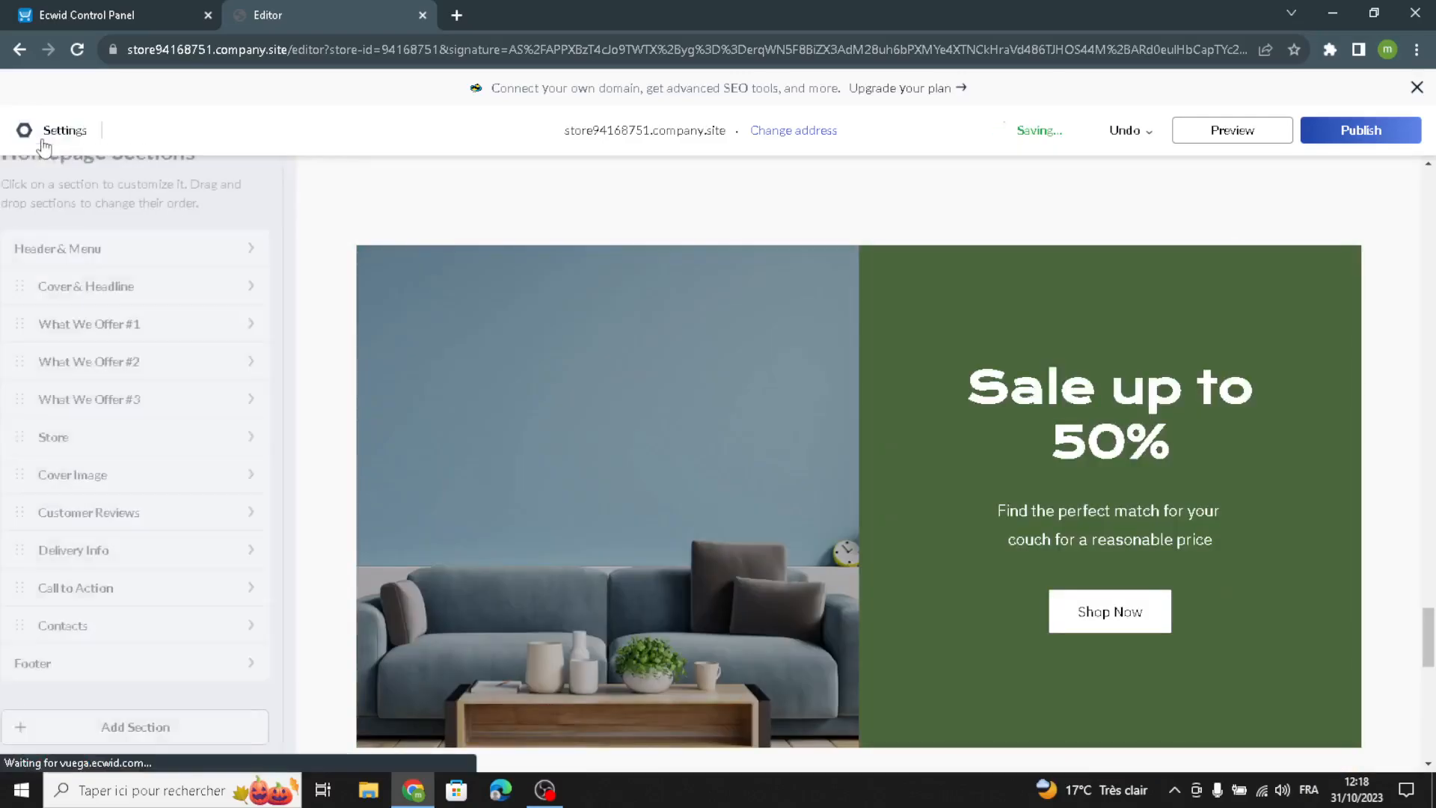
Step: Set the description of the Contacts section to "We are always happy to see you."
{"action": "left_click", "coordinate": [80, 628]}
{"action": "left_click", "coordinate": [85, 440]}
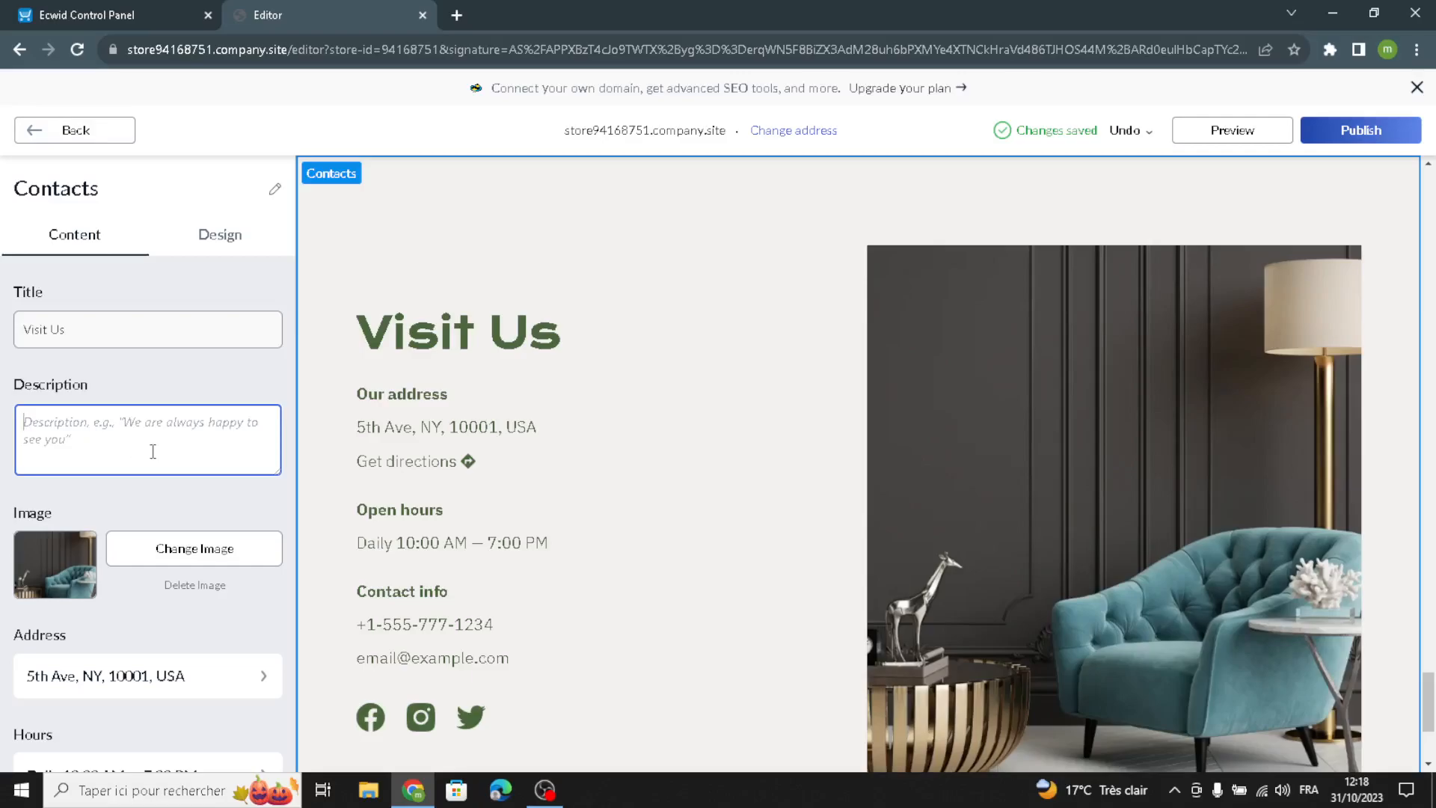
{"action": "type", "text": "We ar"}
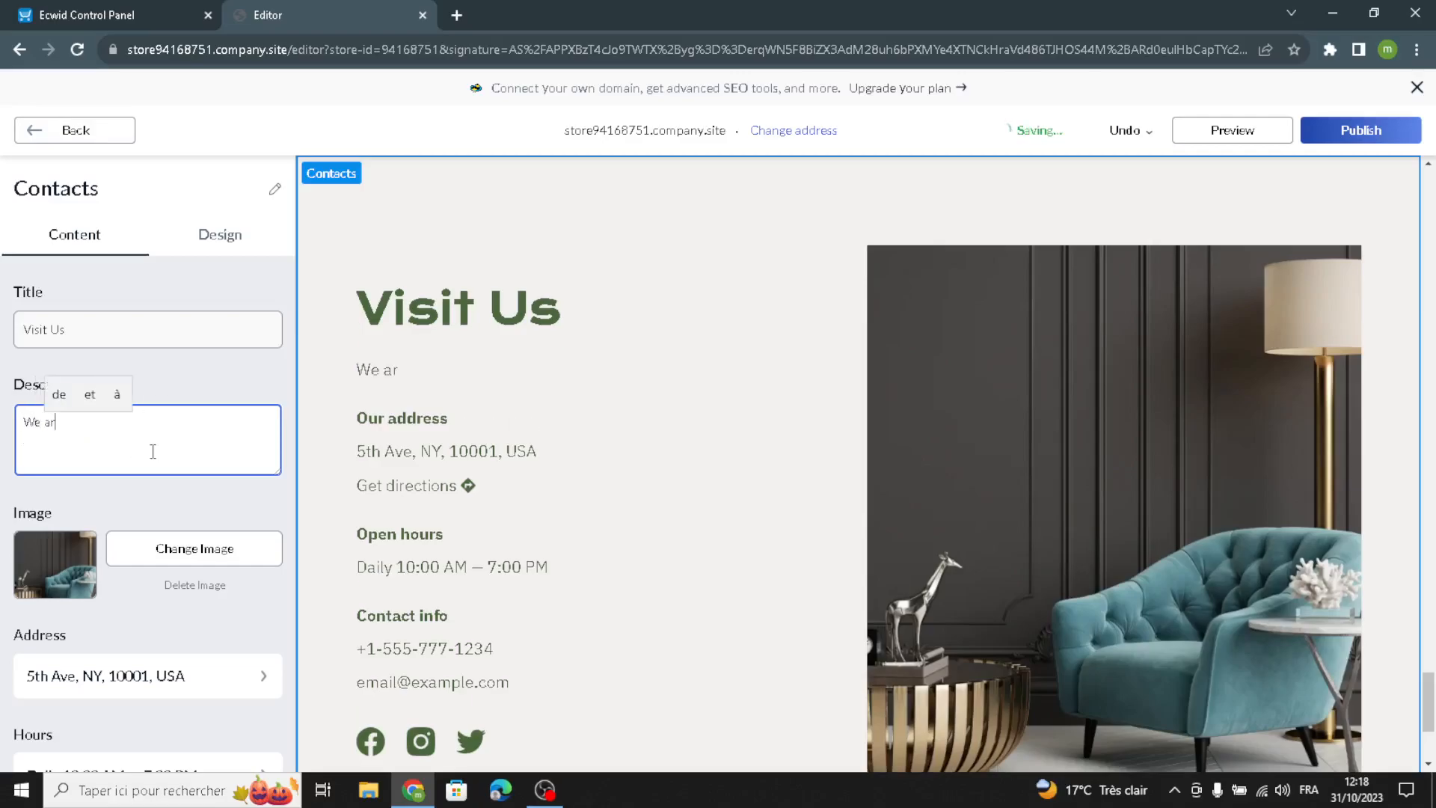
{"action": "type", "text": "e alwa"}
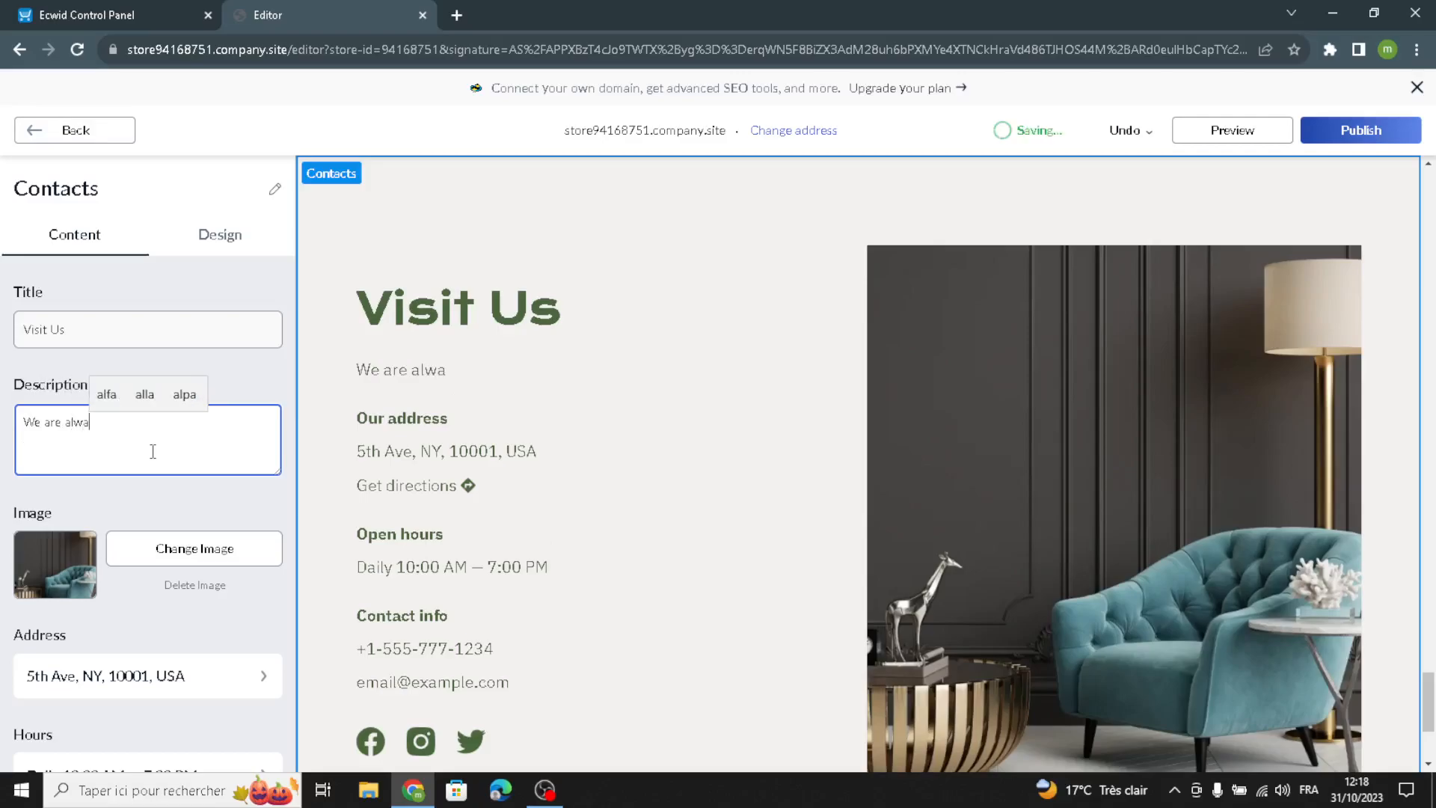
{"action": "type", "text": "ys happy "}
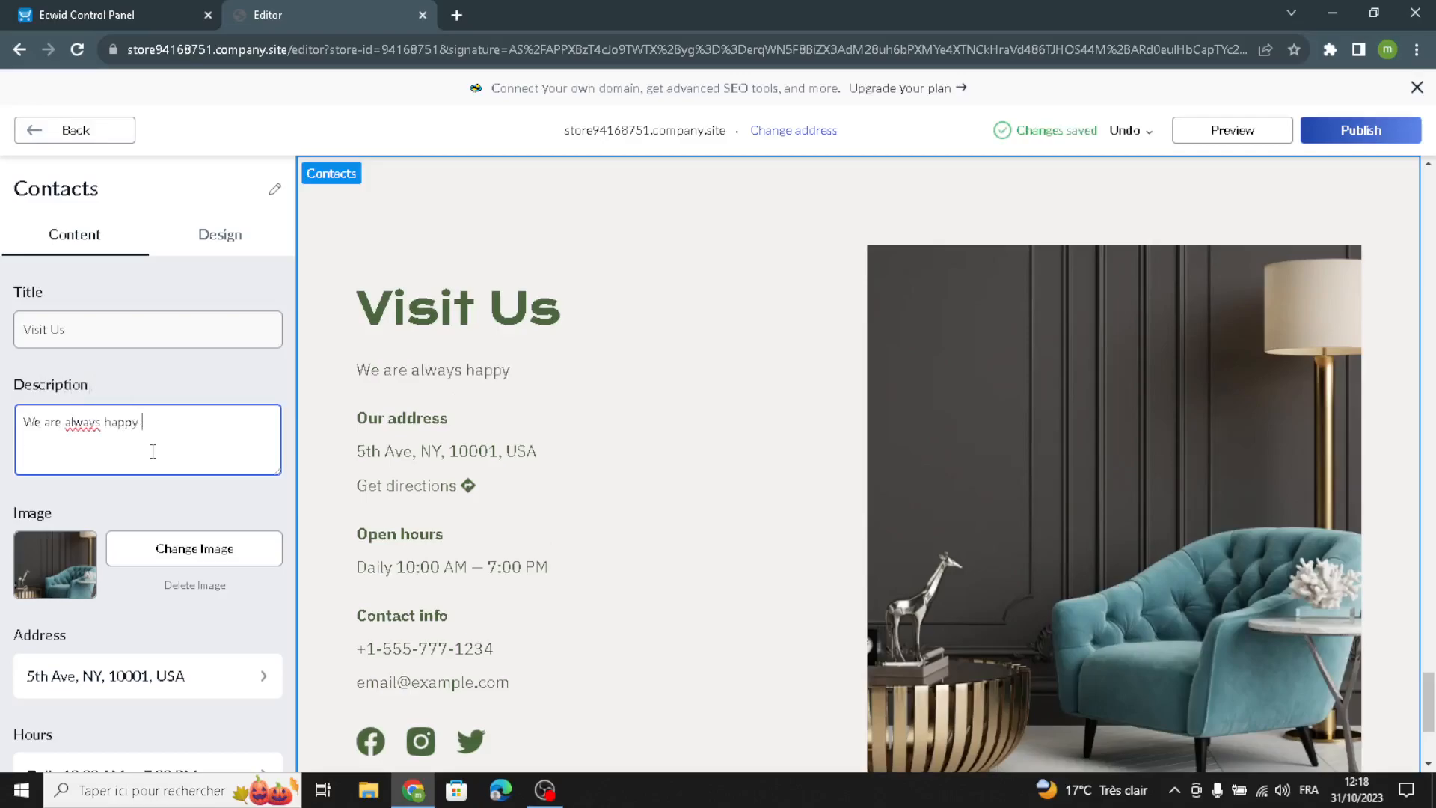
{"action": "type", "text": "to see"}
{"action": "type", "text": "you"}
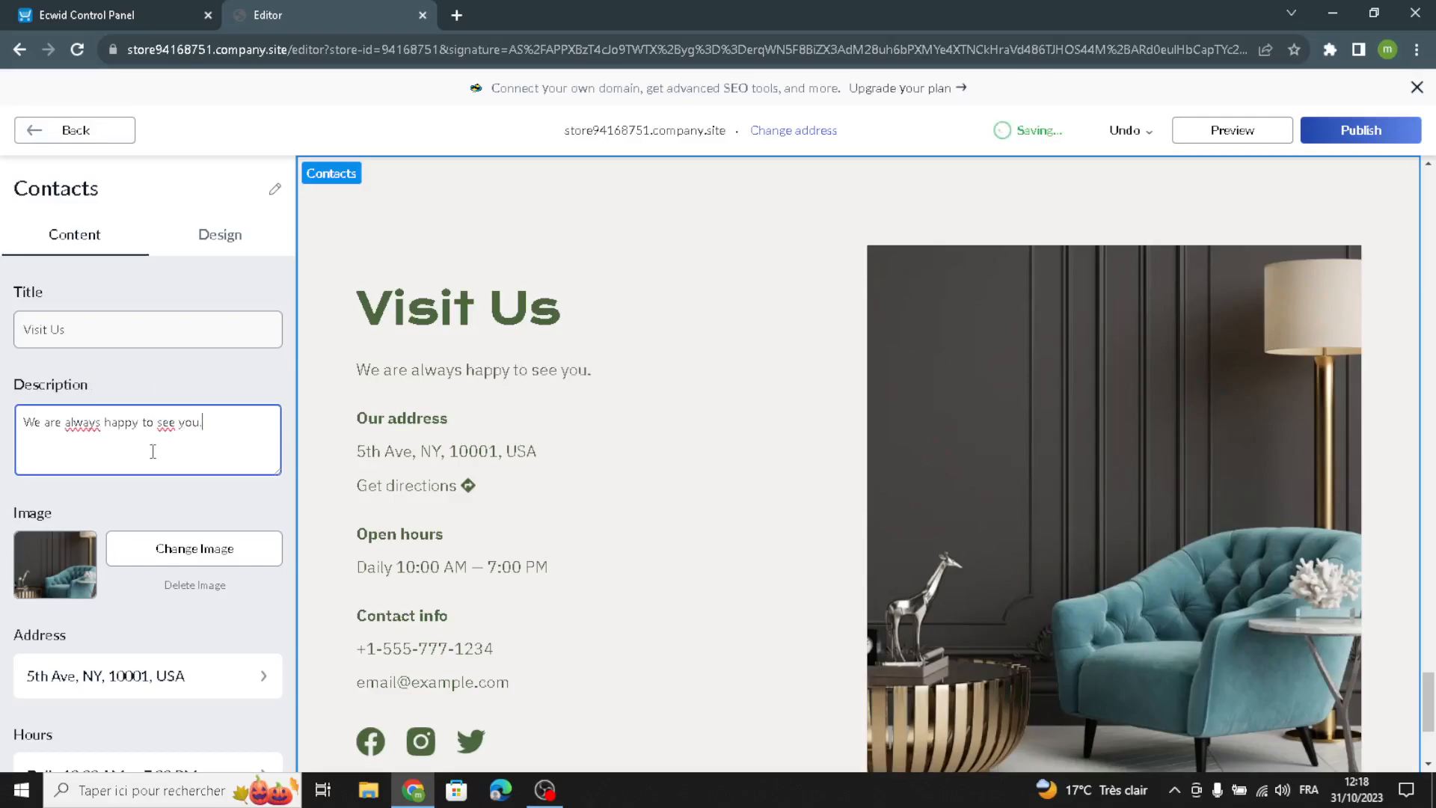
{"action": "type", "text": "."}
Step: Review the address, Google Maps and opening hours settings of the Contacts section, and look over its remaining content fields
{"action": "scroll", "coordinate": [186, 564], "scroll_direction": "down", "scroll_amount": 2}
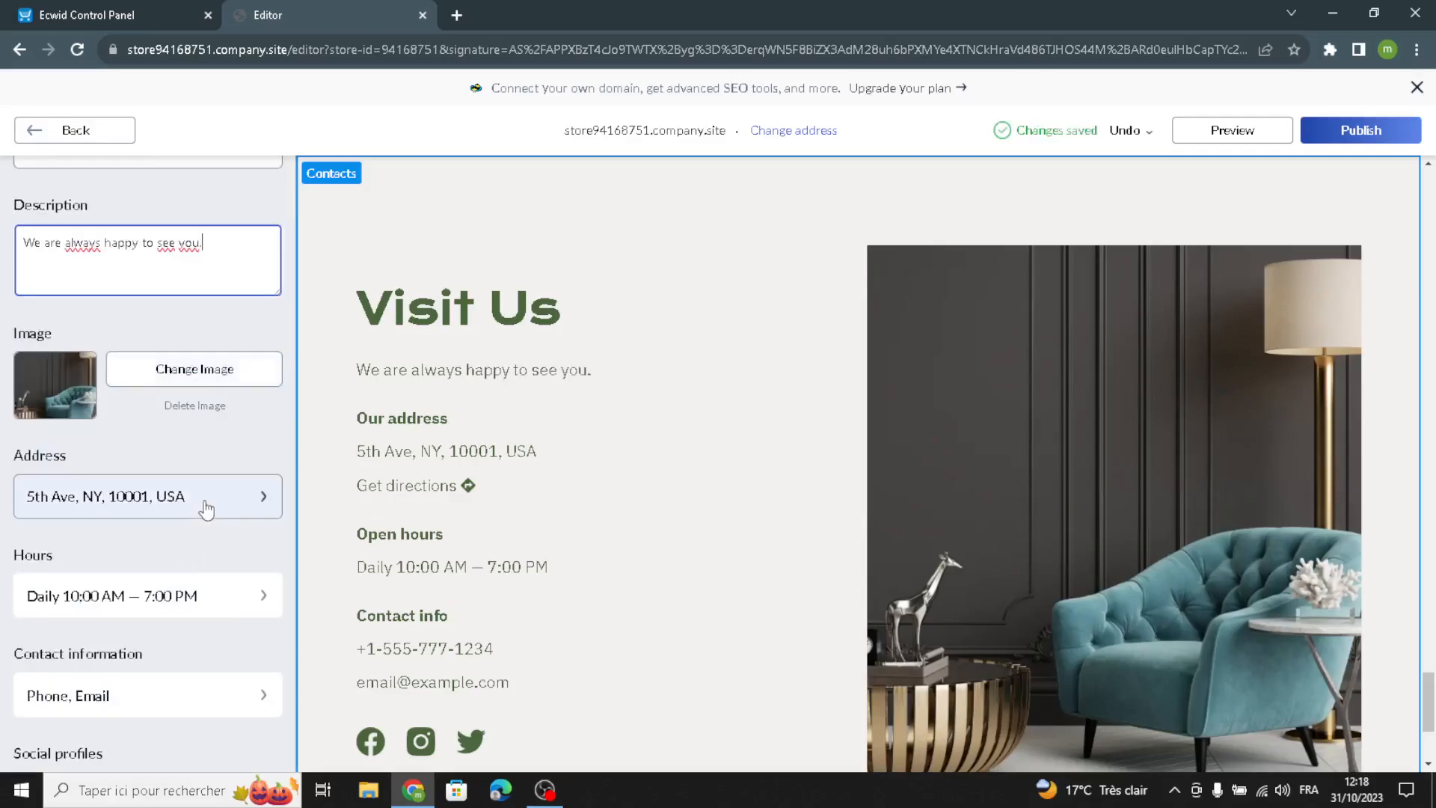
{"action": "left_click", "coordinate": [113, 514]}
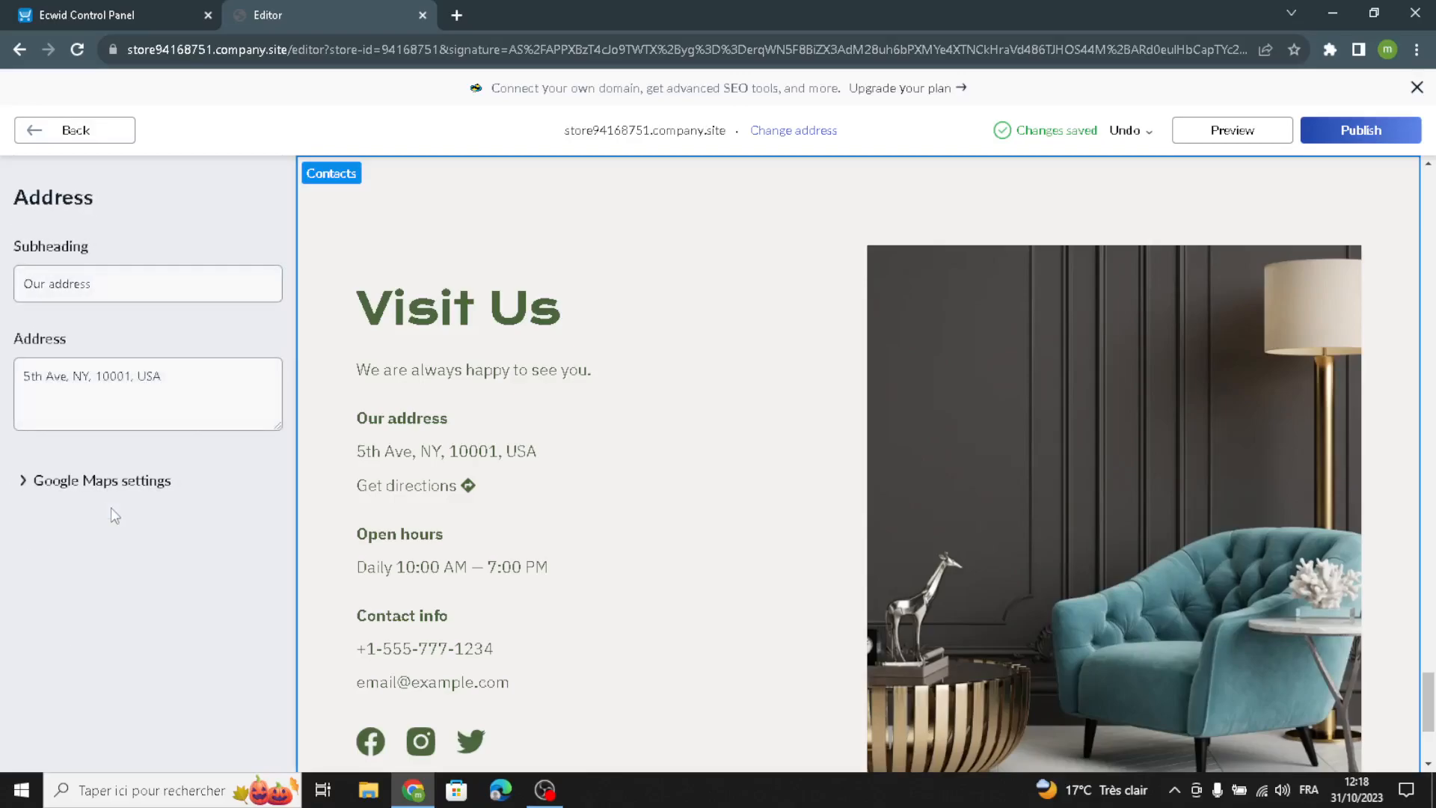
{"action": "triple_click", "coordinate": [147, 403]}
{"action": "left_click", "coordinate": [46, 482]}
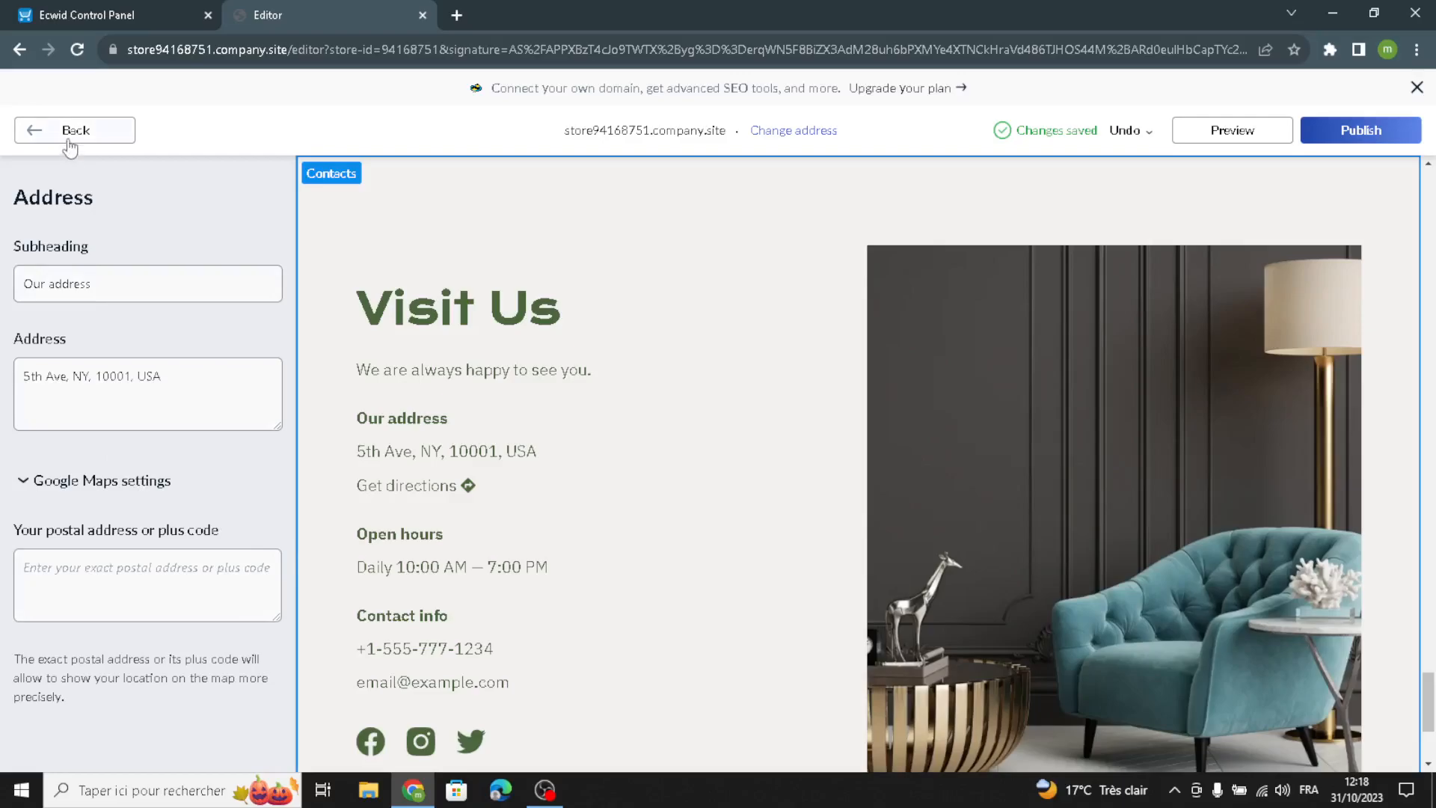
{"action": "left_click", "coordinate": [69, 144]}
{"action": "scroll", "coordinate": [82, 523], "scroll_direction": "down", "scroll_amount": 3}
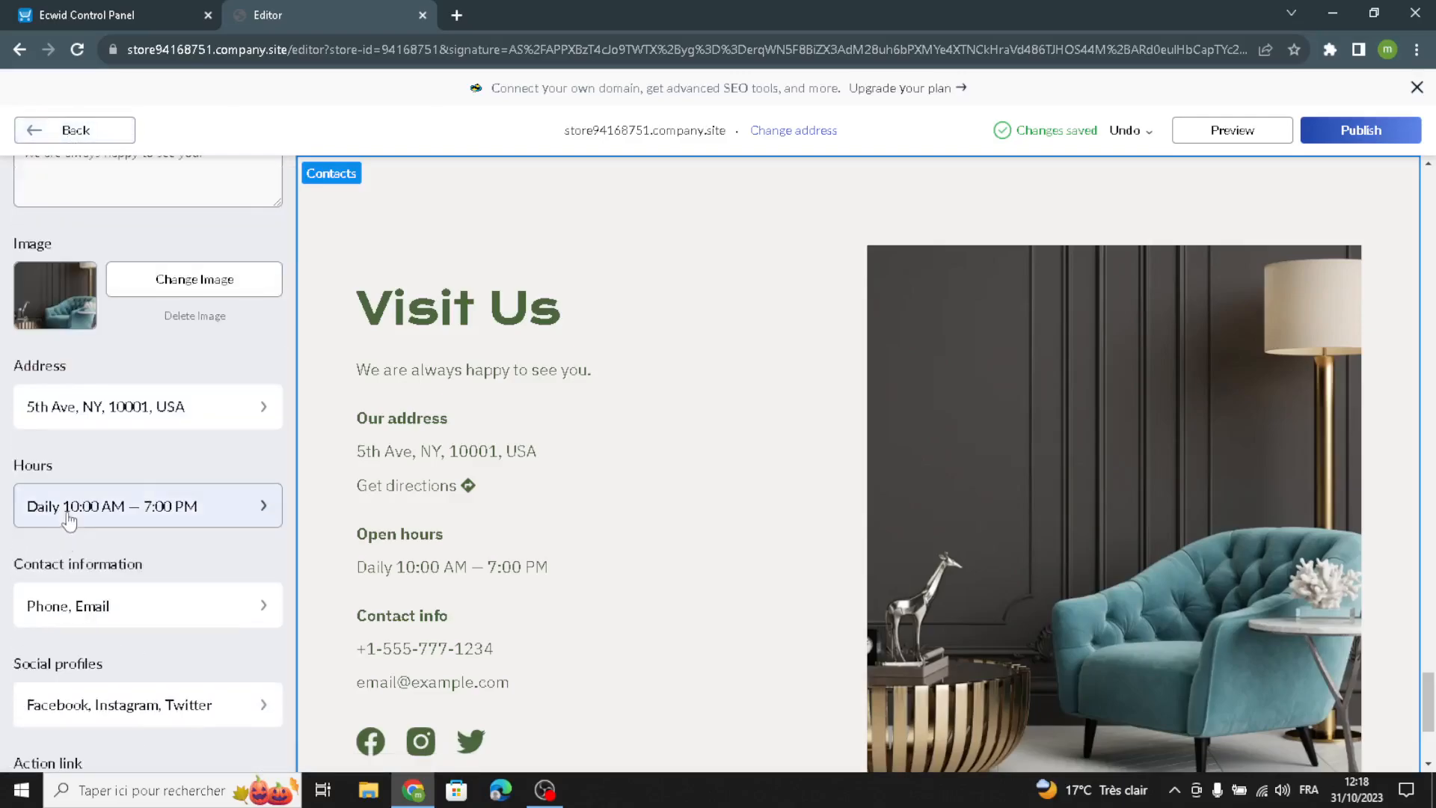
{"action": "left_click", "coordinate": [137, 524]}
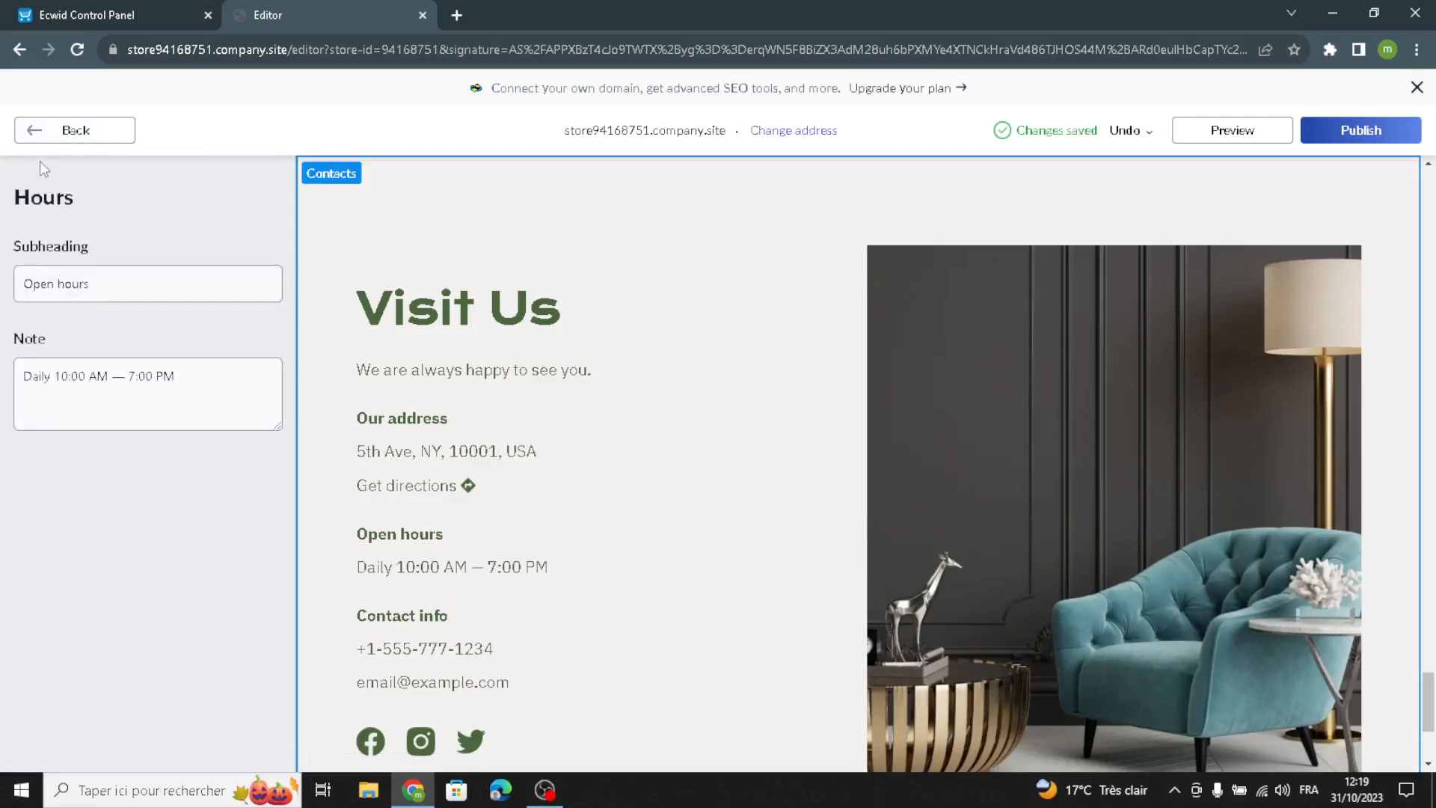
{"action": "left_click", "coordinate": [45, 139]}
{"action": "scroll", "coordinate": [90, 561], "scroll_direction": "down", "scroll_amount": 4}
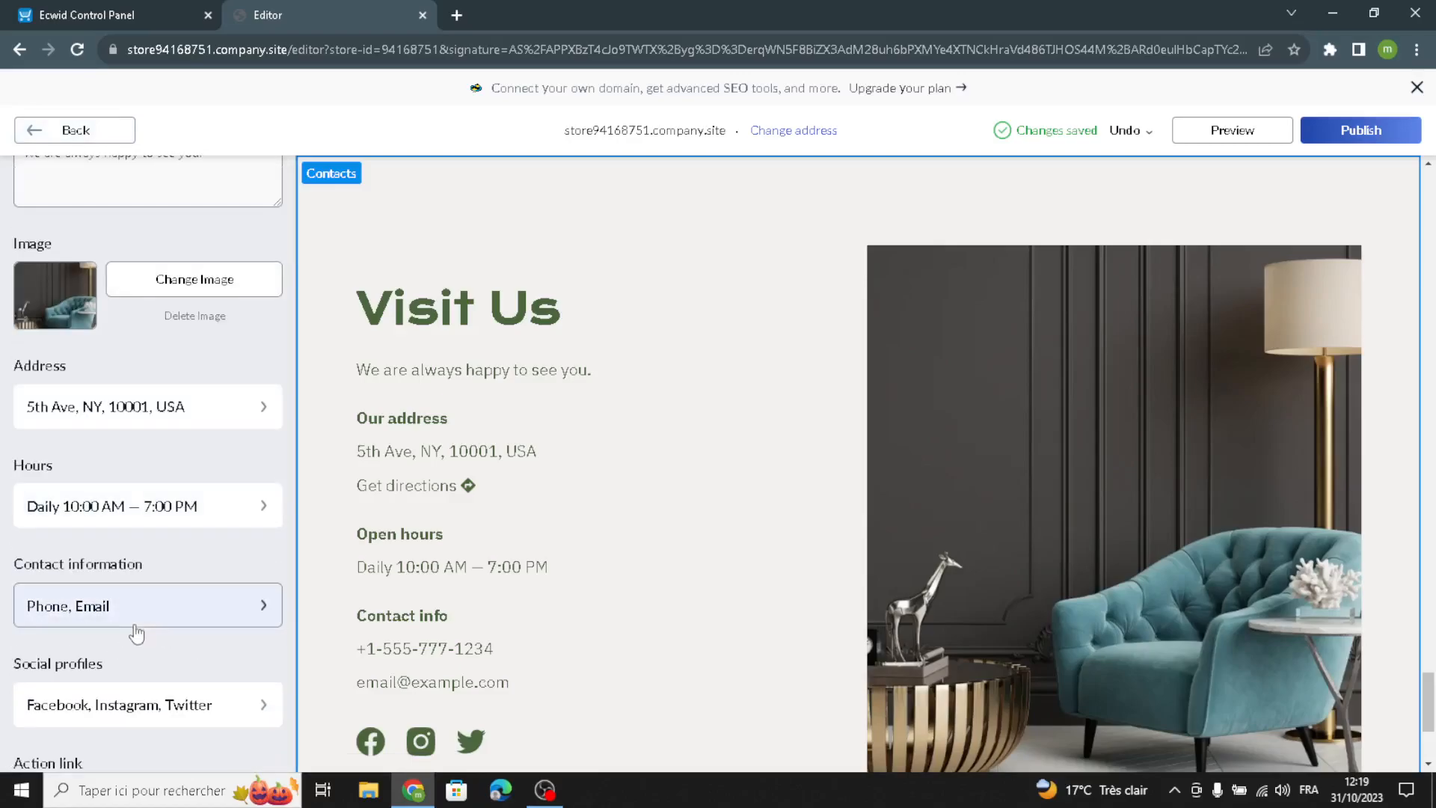
{"action": "scroll", "coordinate": [135, 656], "scroll_direction": "down", "scroll_amount": 3}
Step: Change the Contacts section to the layout with a map right of the contact details, and return to the homepage sections
{"action": "scroll", "coordinate": [120, 419], "scroll_direction": "up", "scroll_amount": 10}
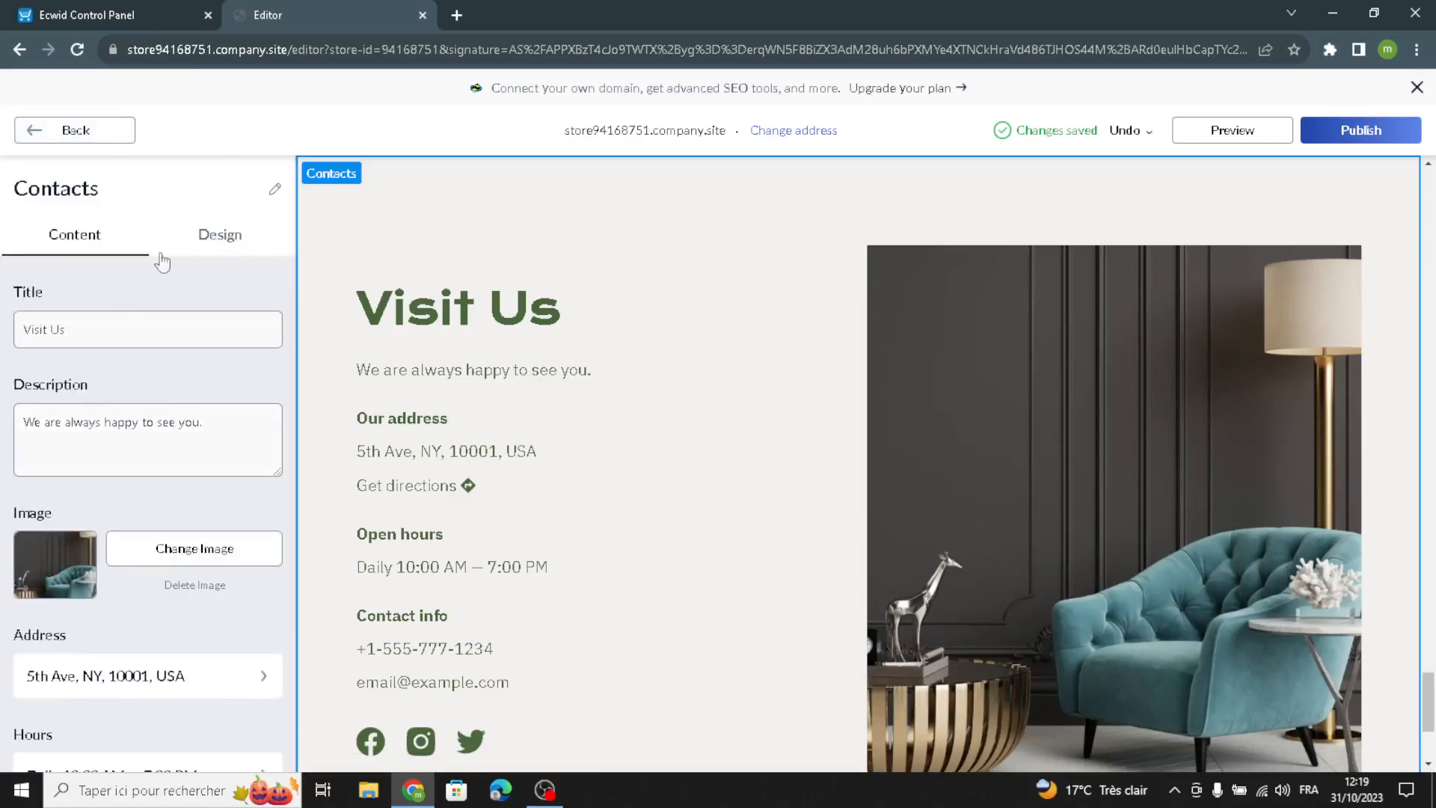
{"action": "left_click", "coordinate": [217, 232]}
{"action": "left_click", "coordinate": [131, 371]}
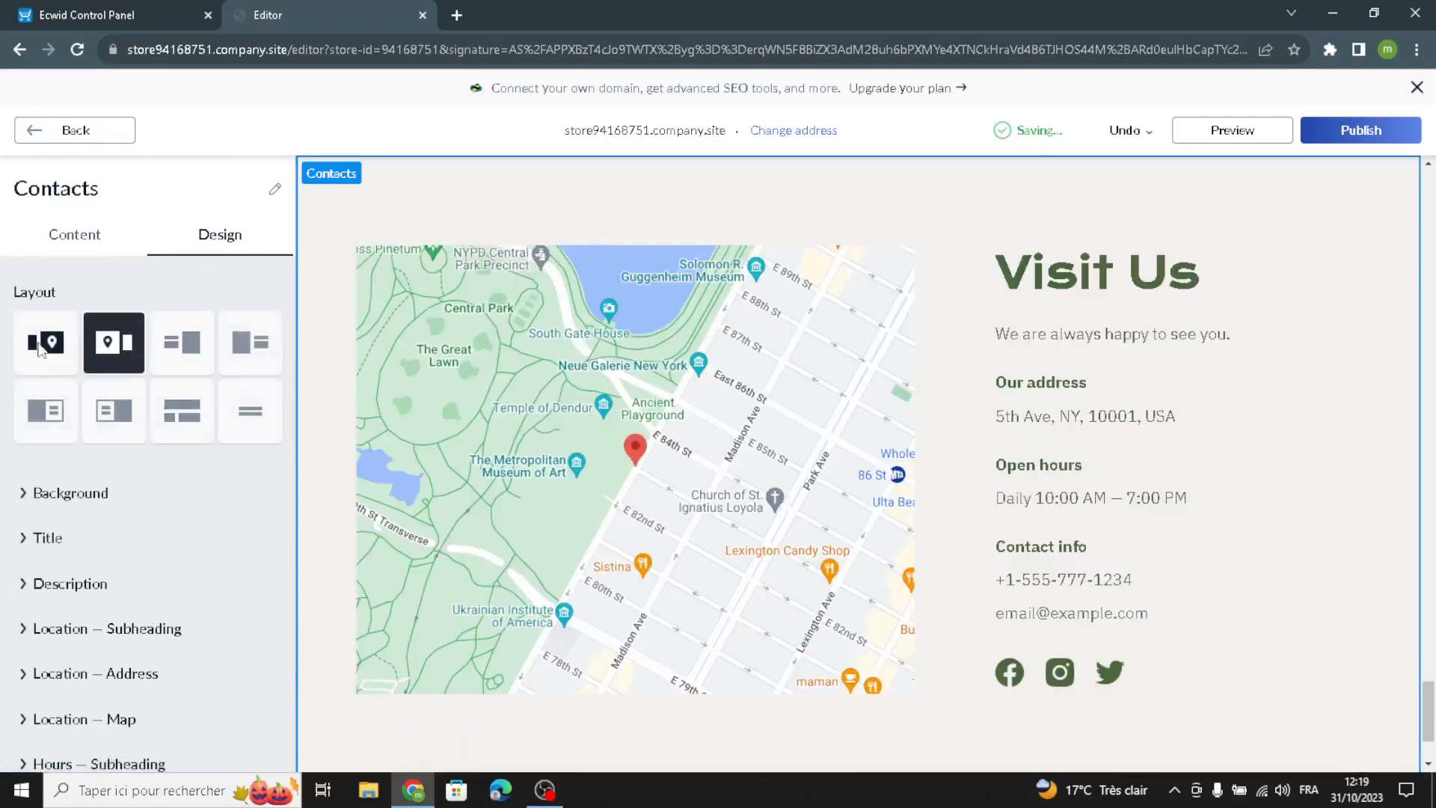
{"action": "left_click", "coordinate": [45, 342]}
{"action": "scroll", "coordinate": [200, 459], "scroll_direction": "down", "scroll_amount": 4}
{"action": "scroll", "coordinate": [192, 471], "scroll_direction": "up", "scroll_amount": 4}
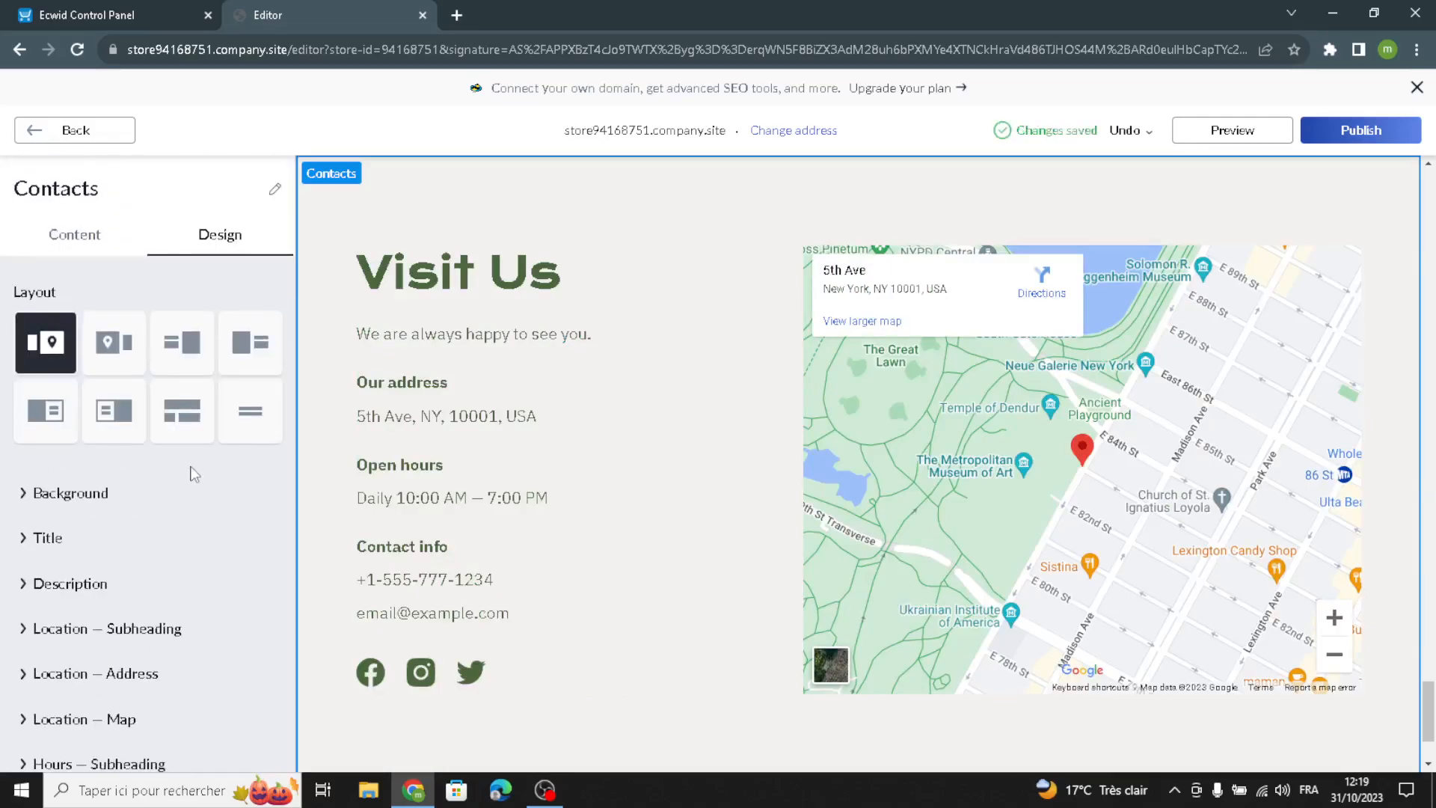
{"action": "left_click", "coordinate": [90, 142]}
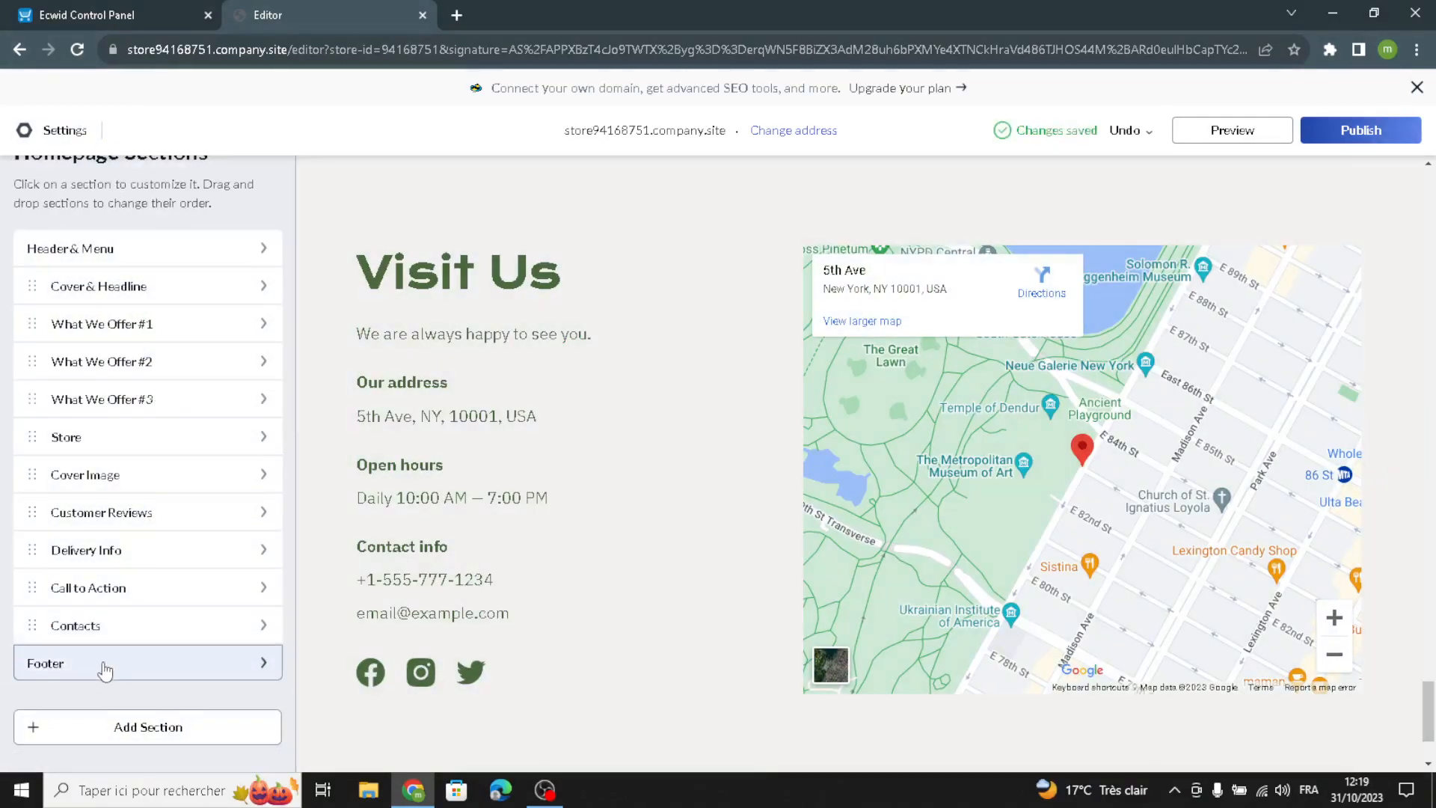
Step: Replace the footer's copyright text with "ChicNook" and return to the homepage sections
{"action": "left_click", "coordinate": [103, 668]}
{"action": "left_click", "coordinate": [122, 329]}
{"action": "left_click_drag", "start_coordinate": [122, 330], "coordinate": [4, 350]}
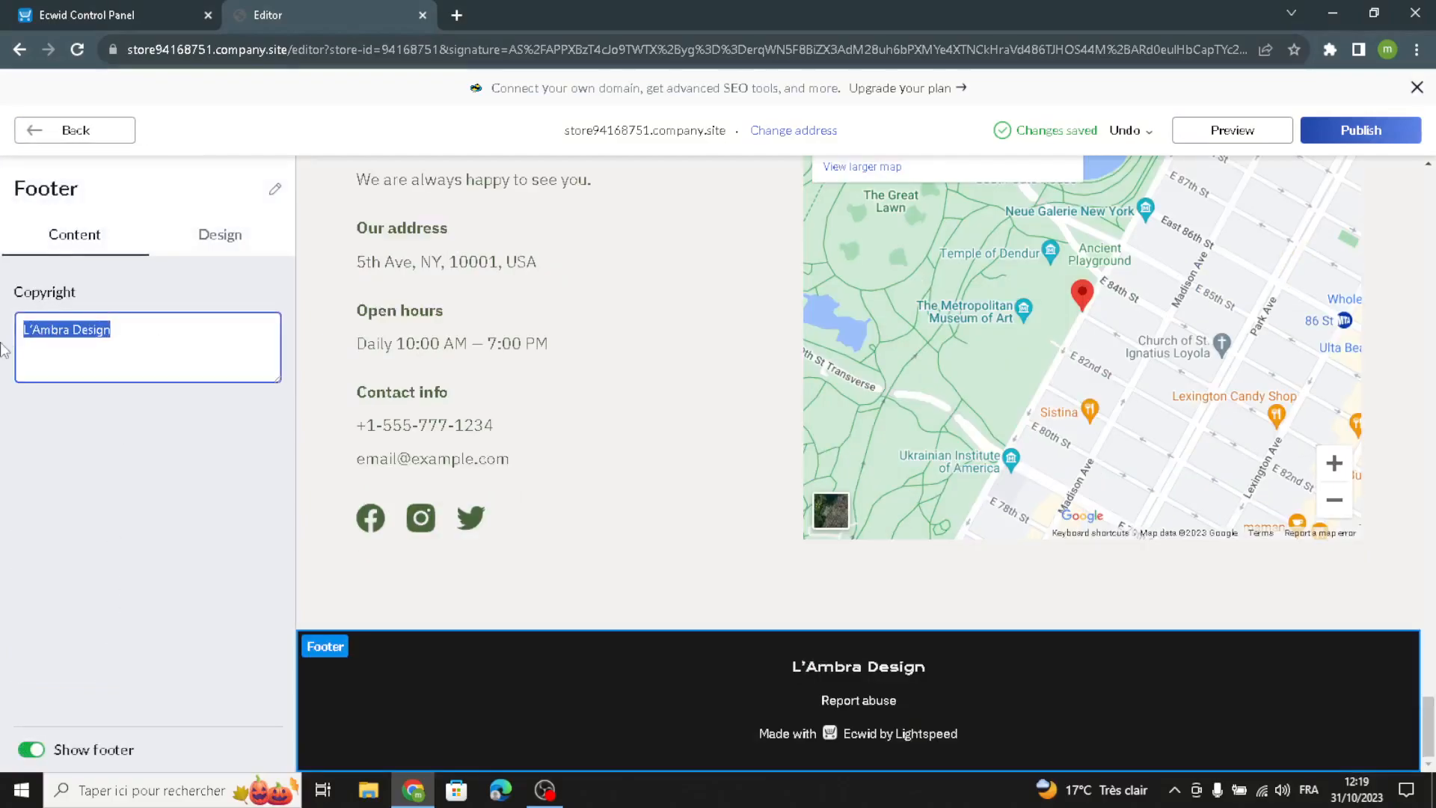
{"action": "left_click", "coordinate": [130, 348]}
{"action": "left_click_drag", "start_coordinate": [147, 332], "coordinate": [21, 334]}
{"action": "type", "text": "ChicNook"}
{"action": "left_click", "coordinate": [159, 404]}
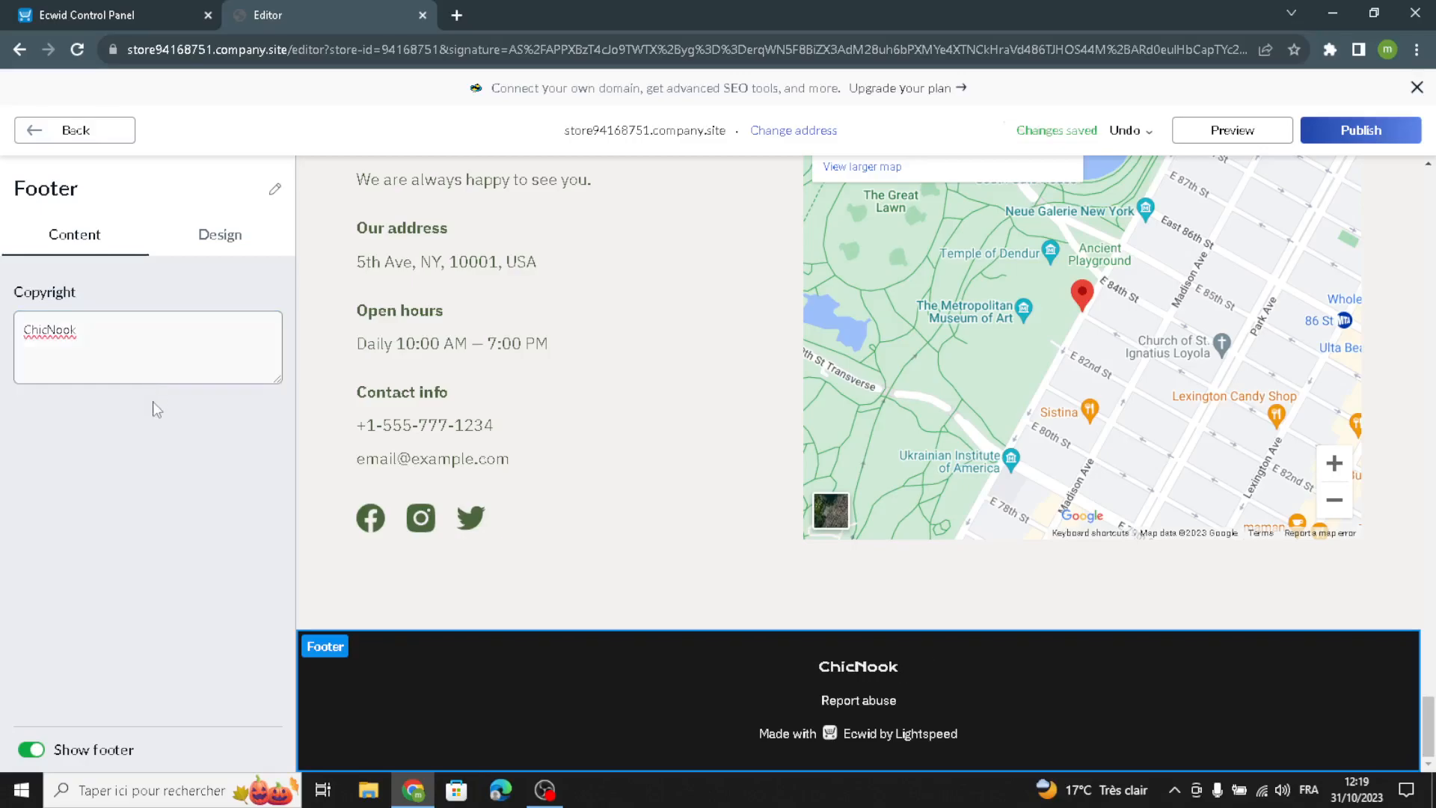
{"action": "left_click", "coordinate": [63, 127]}
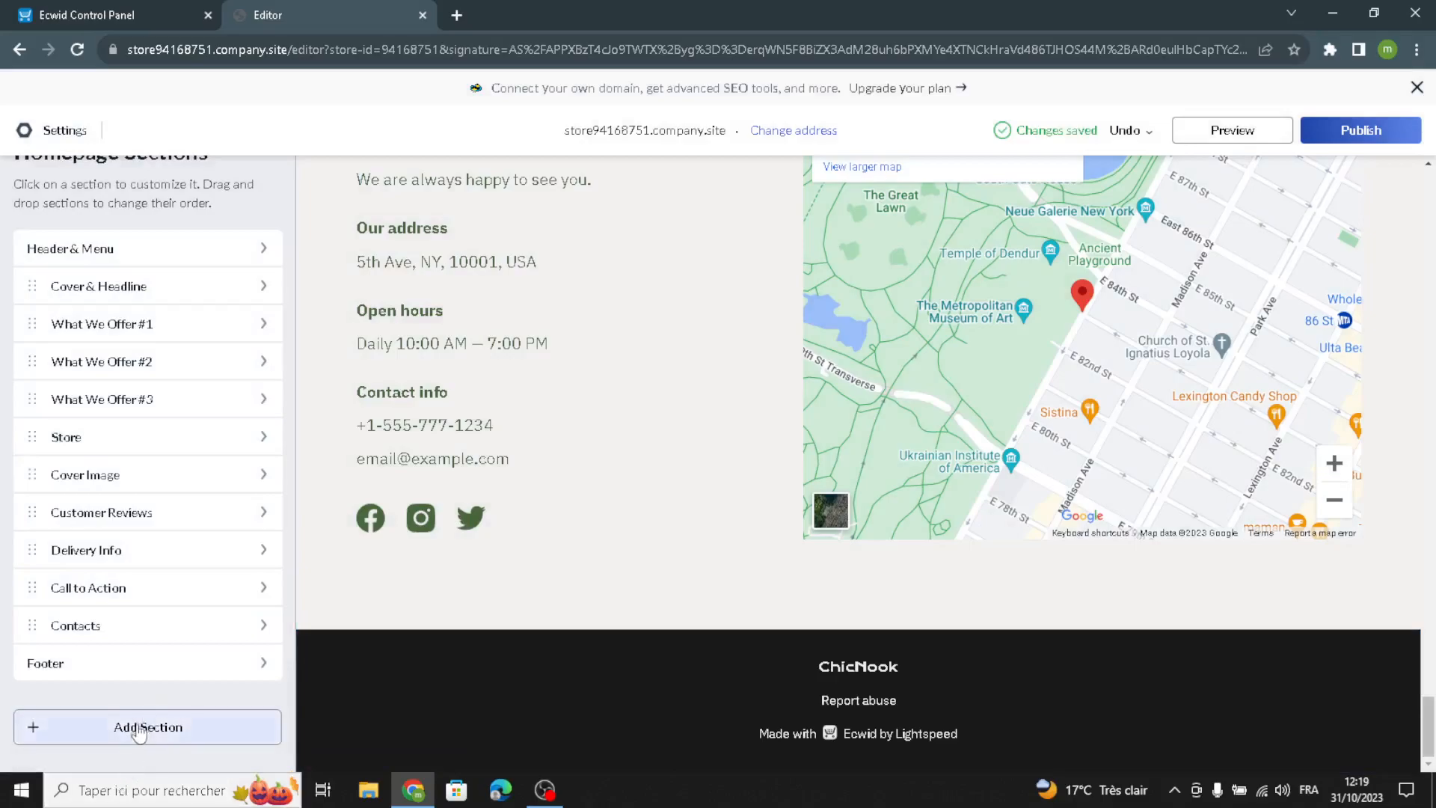
Step: Browse the section templates for promo sliders, special offers, announcements and company info, and return to the homepage sections
{"action": "left_click", "coordinate": [139, 729]}
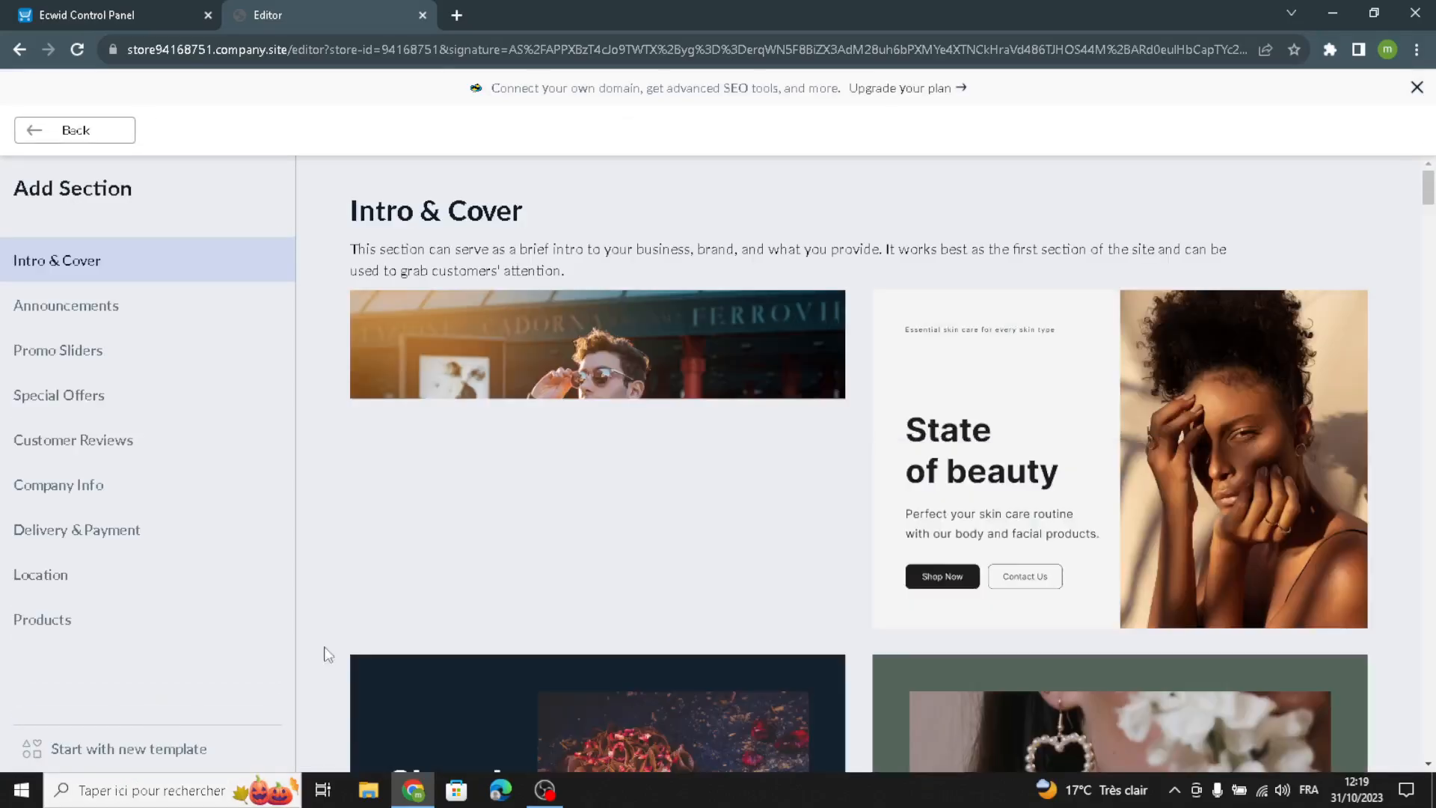
{"action": "left_click", "coordinate": [65, 350]}
{"action": "left_click", "coordinate": [44, 396]}
{"action": "left_click", "coordinate": [66, 308]}
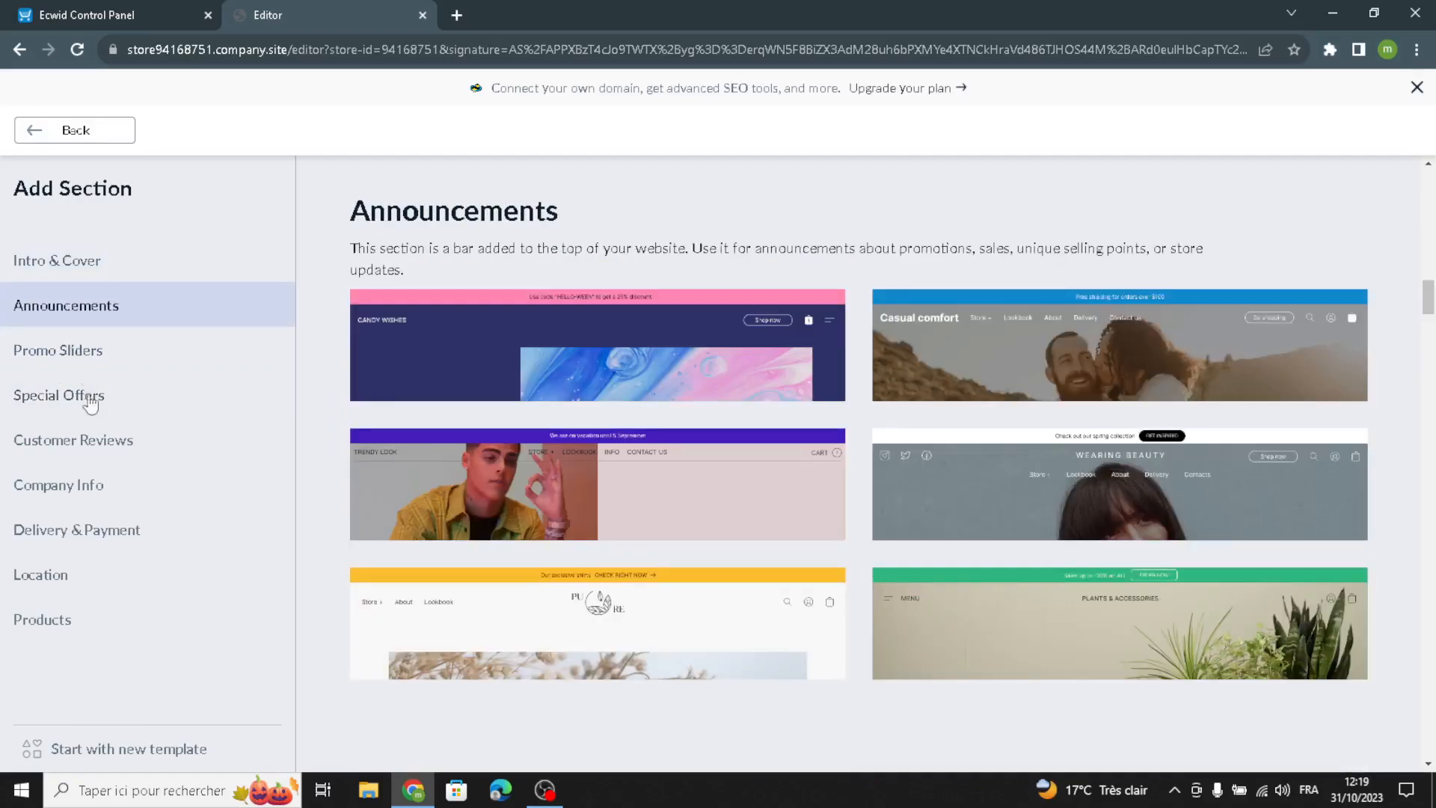
{"action": "left_click", "coordinate": [60, 484]}
{"action": "left_click", "coordinate": [41, 133]}
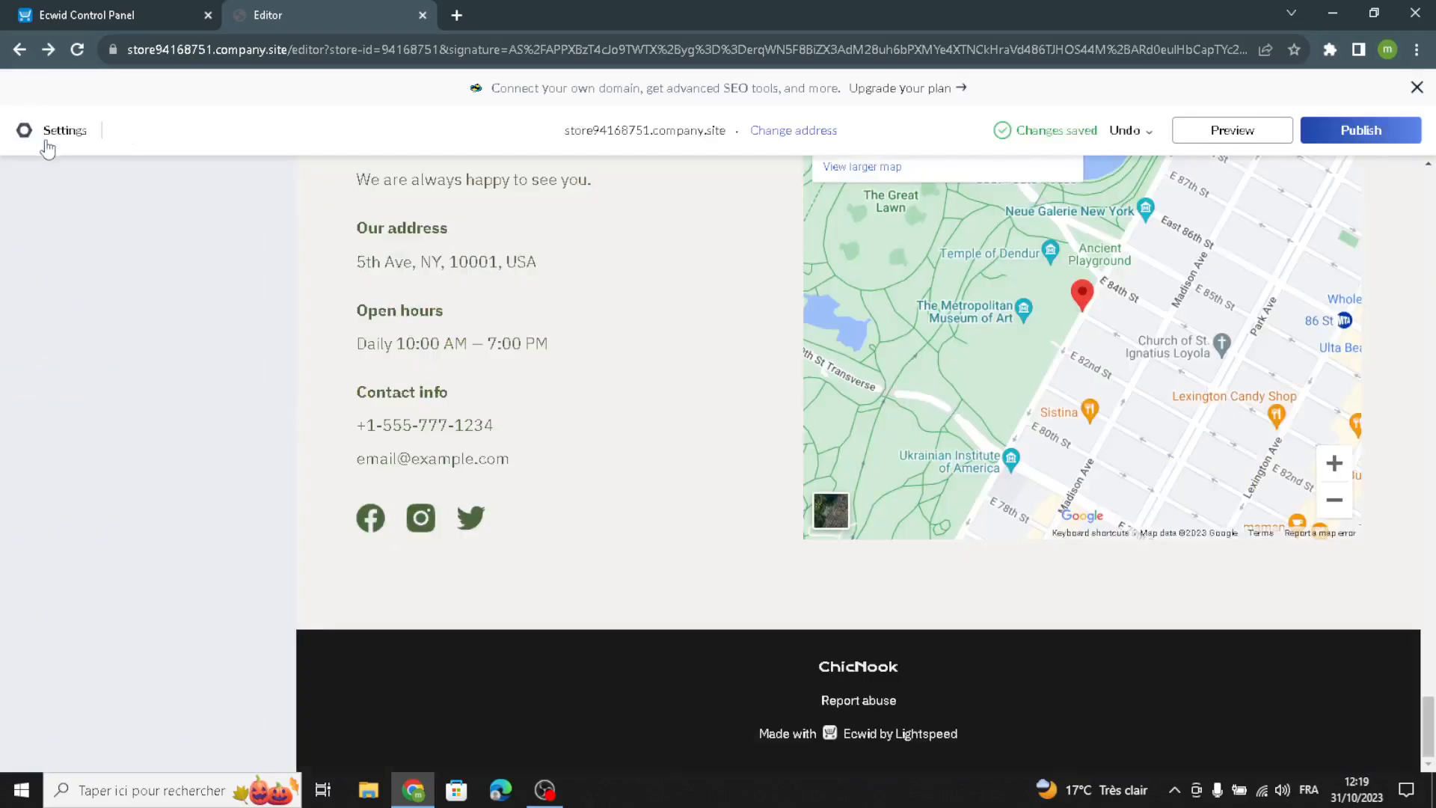
Step: Publish the site and look over its homepage from the Store section to the Call to Action
{"action": "scroll", "coordinate": [1011, 348], "scroll_direction": "up", "scroll_amount": 20}
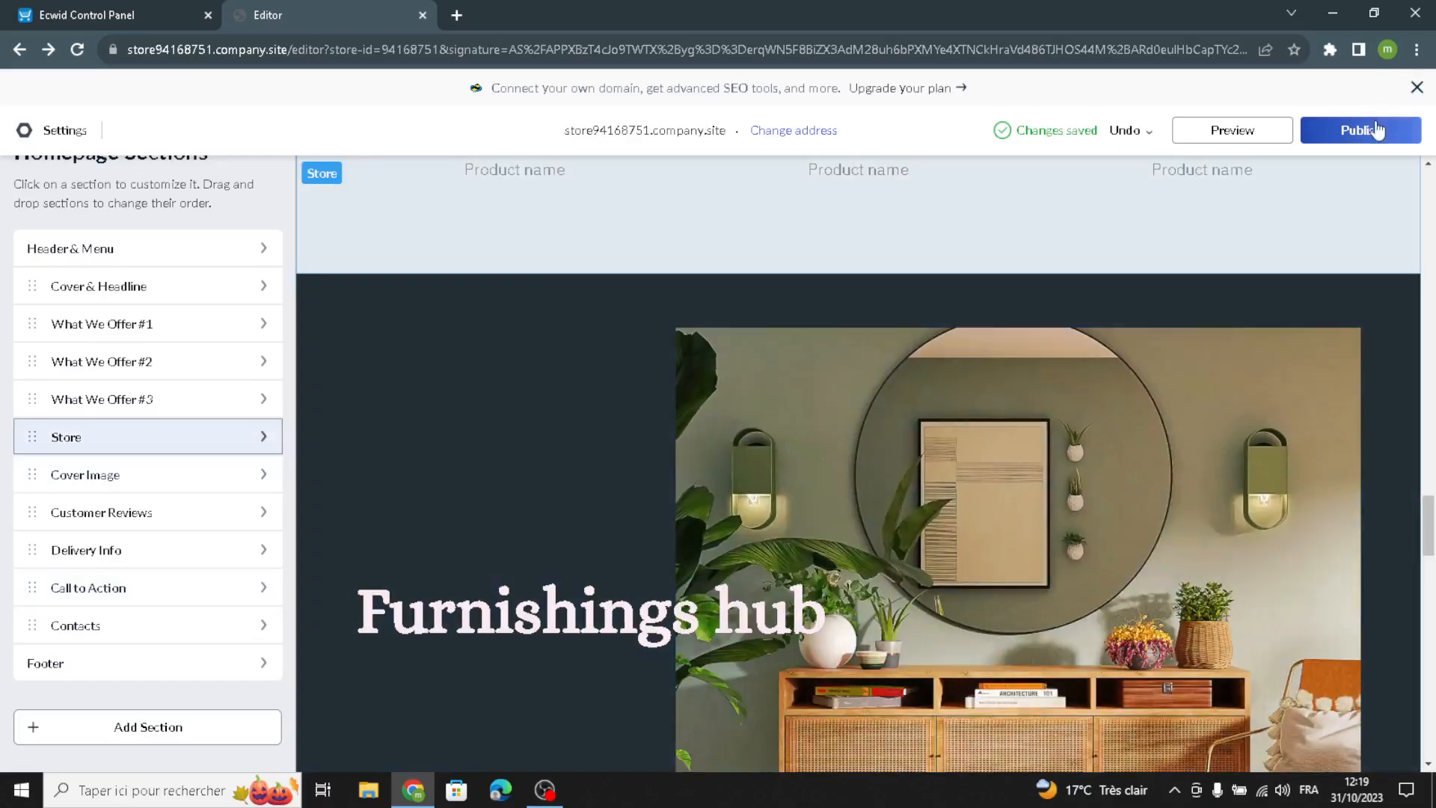
{"action": "left_click", "coordinate": [1378, 129]}
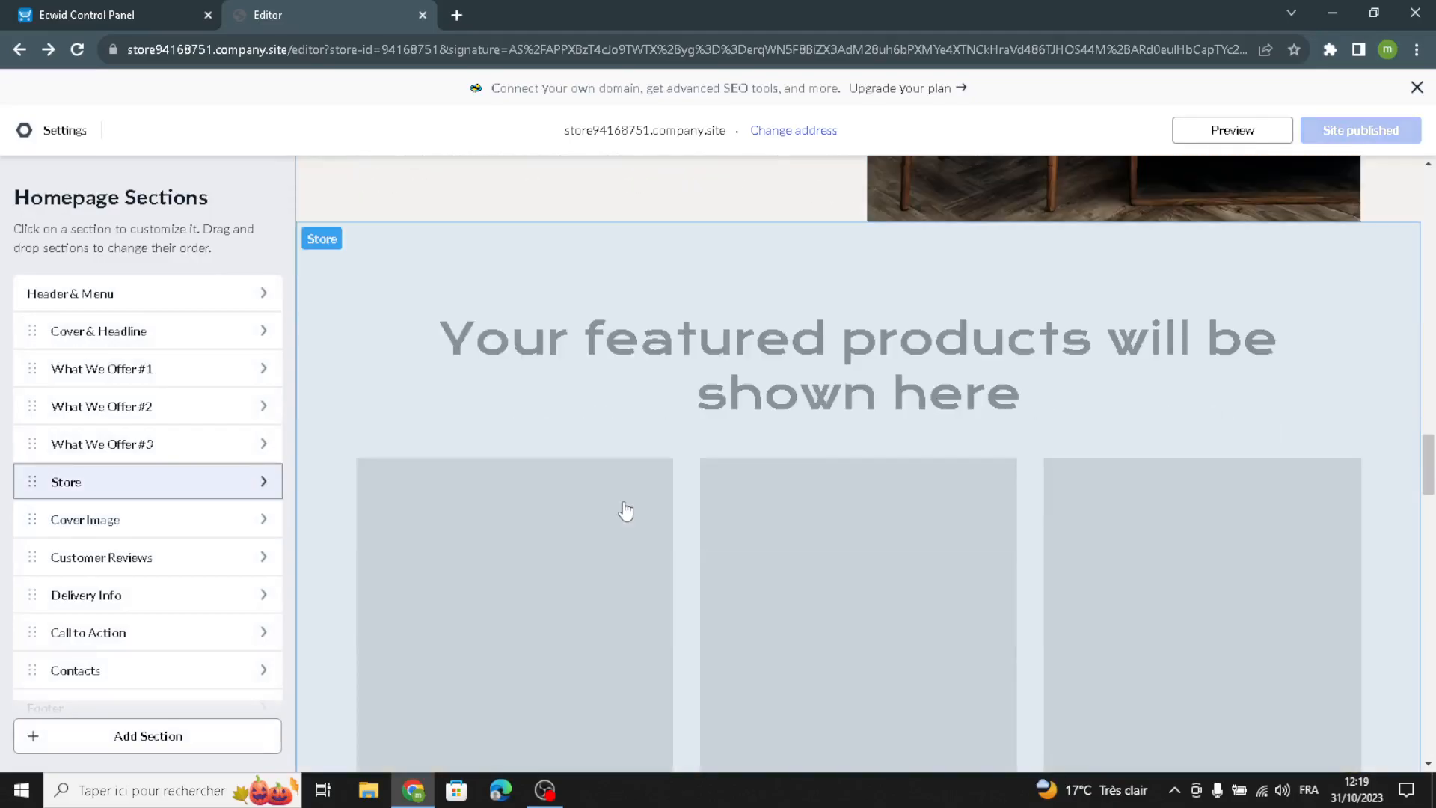
{"action": "scroll", "coordinate": [1009, 497], "scroll_direction": "up", "scroll_amount": 5}
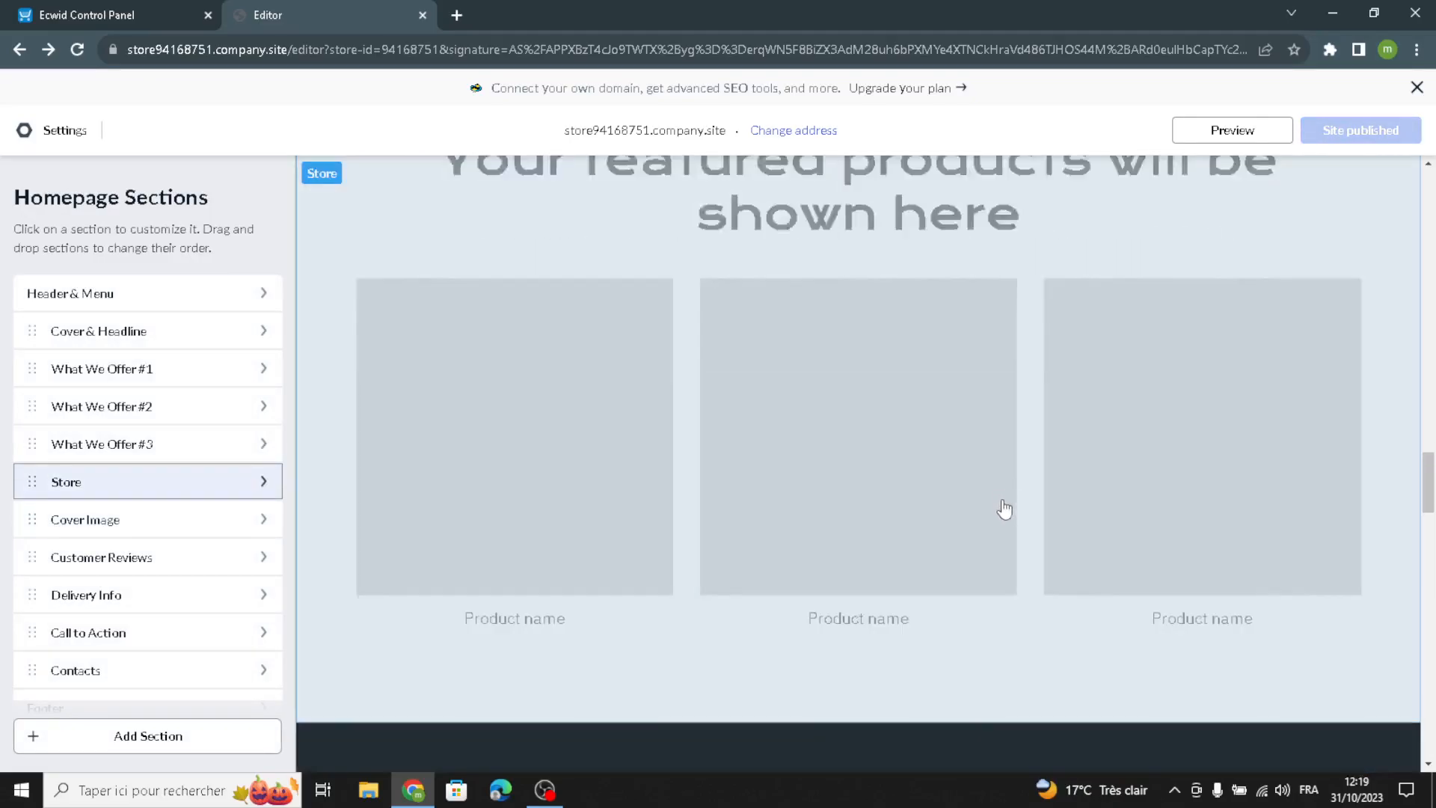
{"action": "scroll", "coordinate": [1004, 508], "scroll_direction": "down", "scroll_amount": 15}
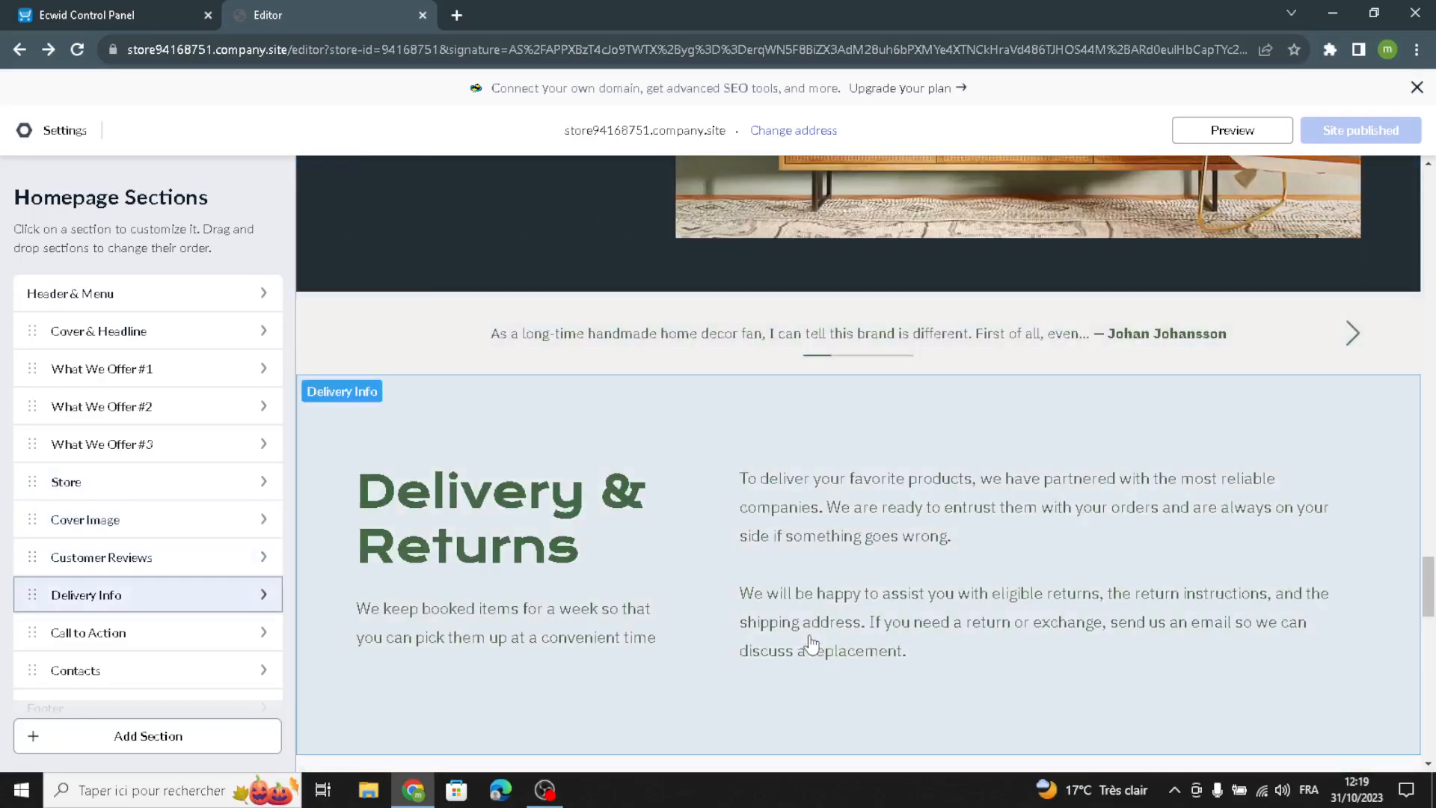
{"action": "scroll", "coordinate": [586, 336], "scroll_direction": "up", "scroll_amount": 5}
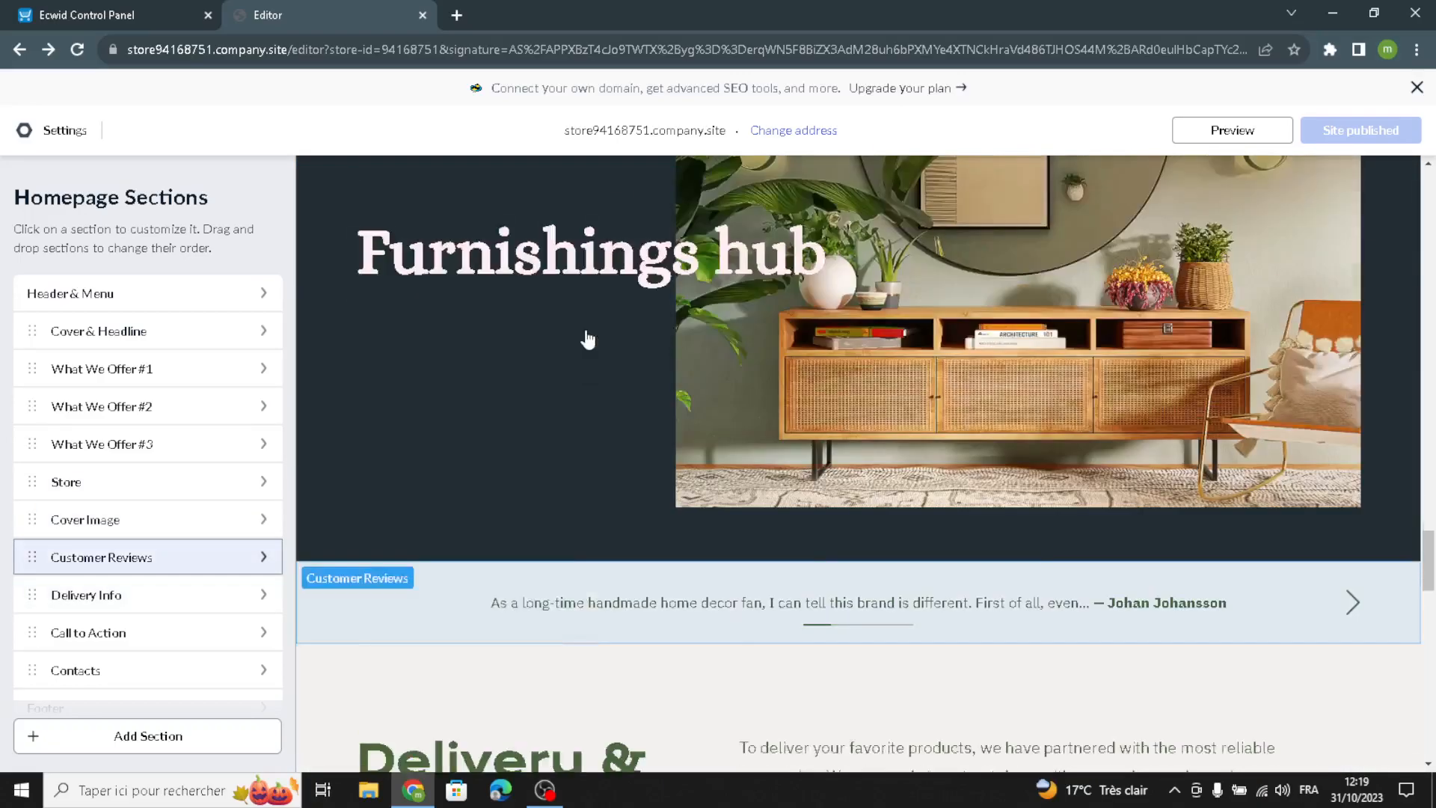
{"action": "scroll", "coordinate": [579, 416], "scroll_direction": "down", "scroll_amount": 8}
{"action": "scroll", "coordinate": [586, 417], "scroll_direction": "down", "scroll_amount": 3}
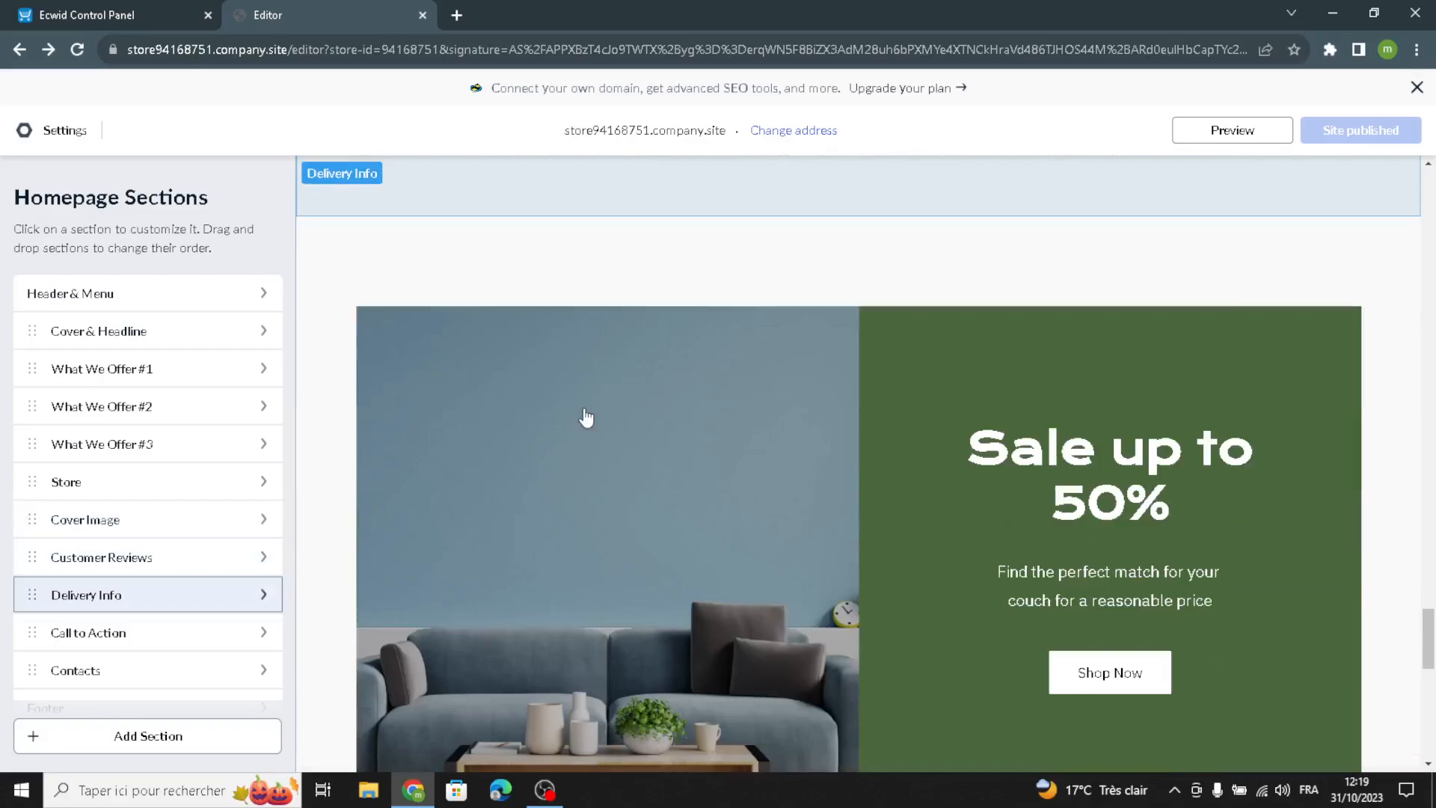